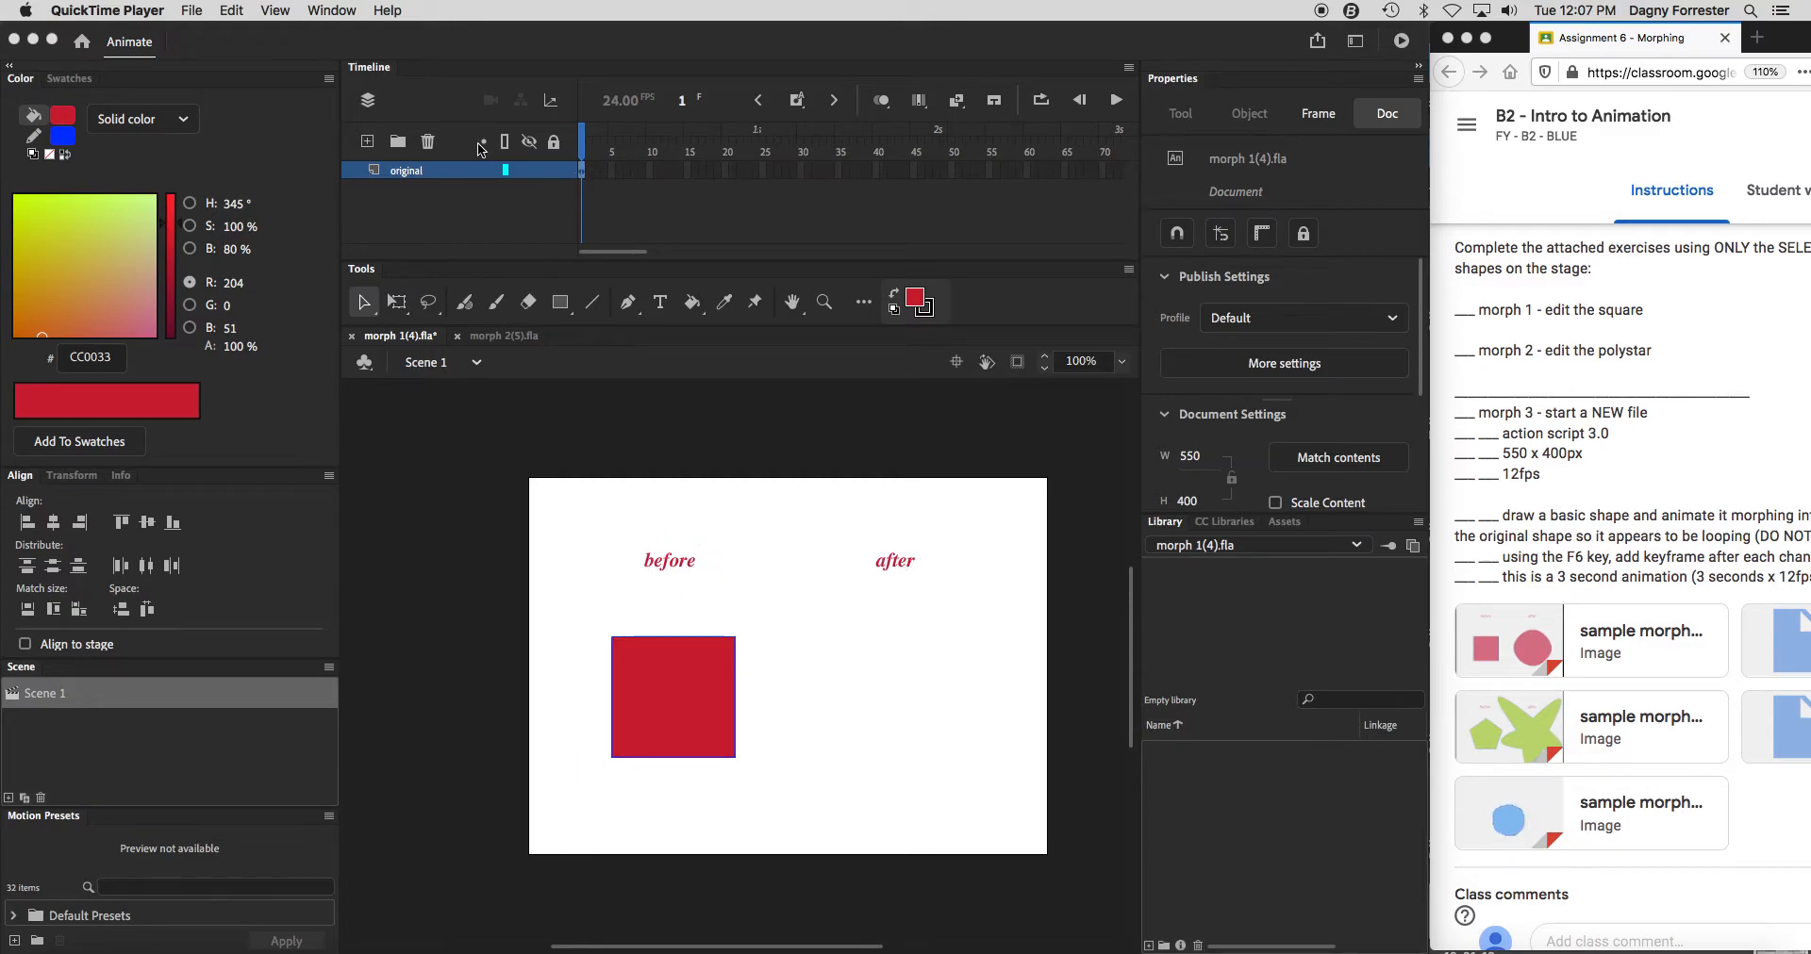
# Add a new layer above the original layer and name it morph.
pyautogui.click(403, 152)
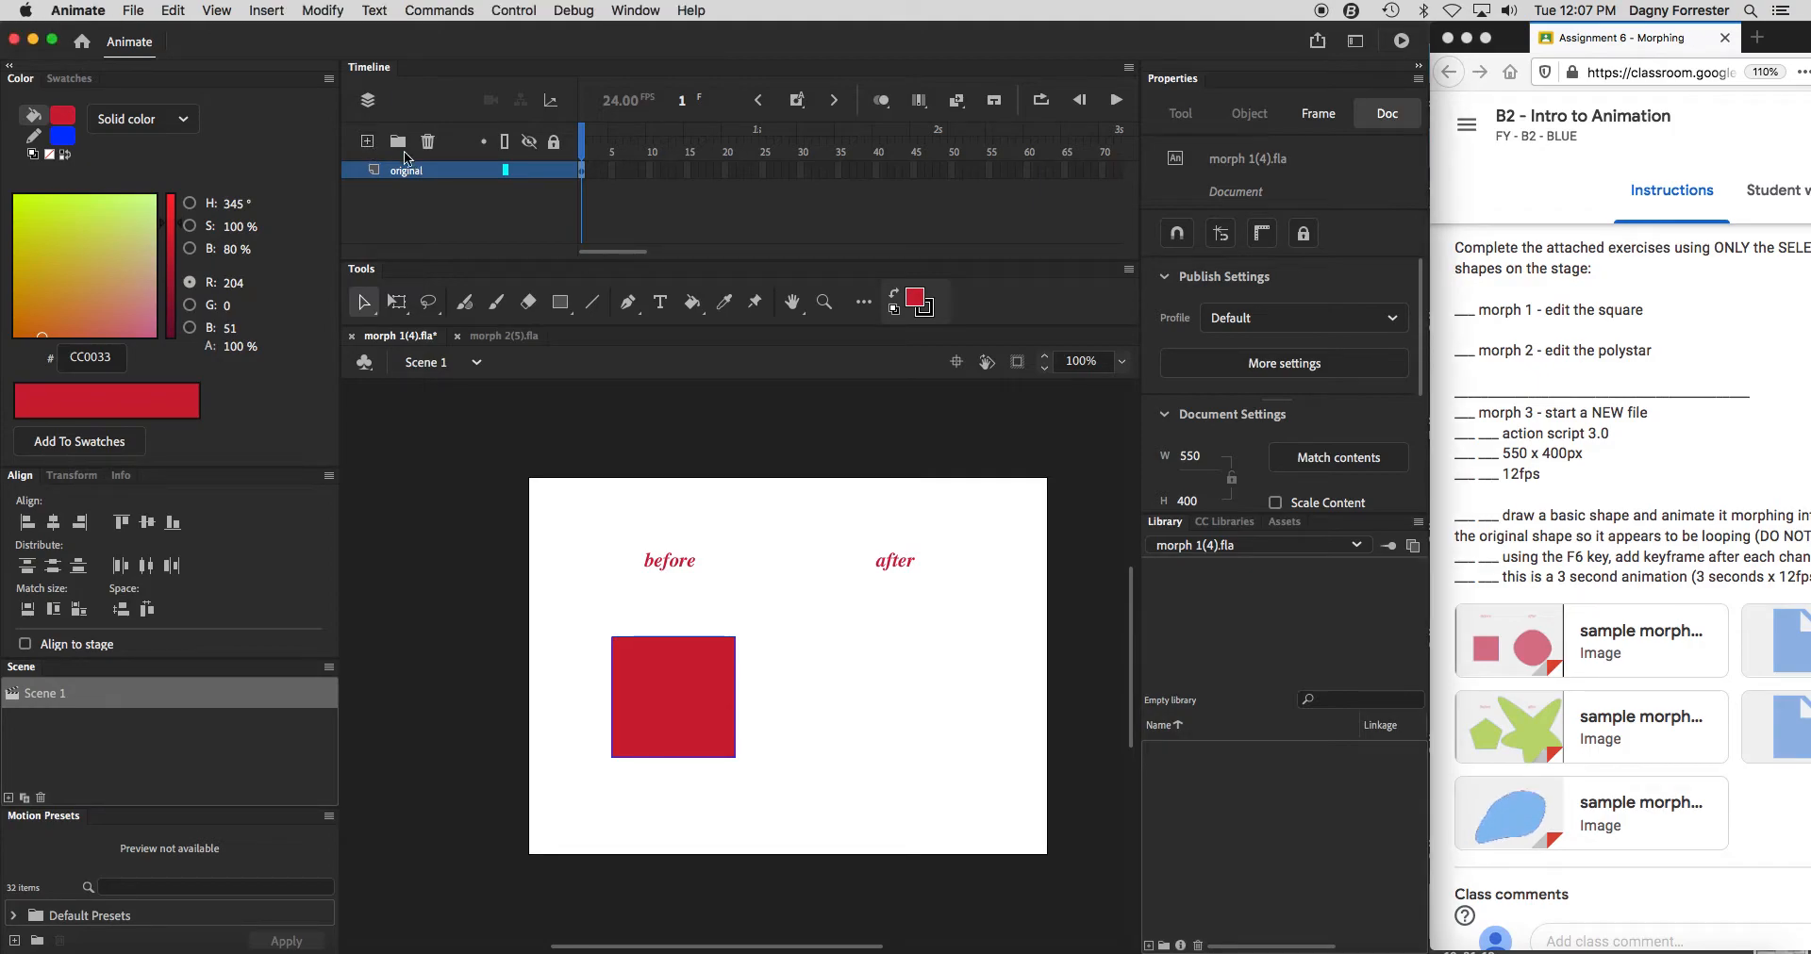
pyautogui.click(367, 140)
pyautogui.doubleClick(415, 170)
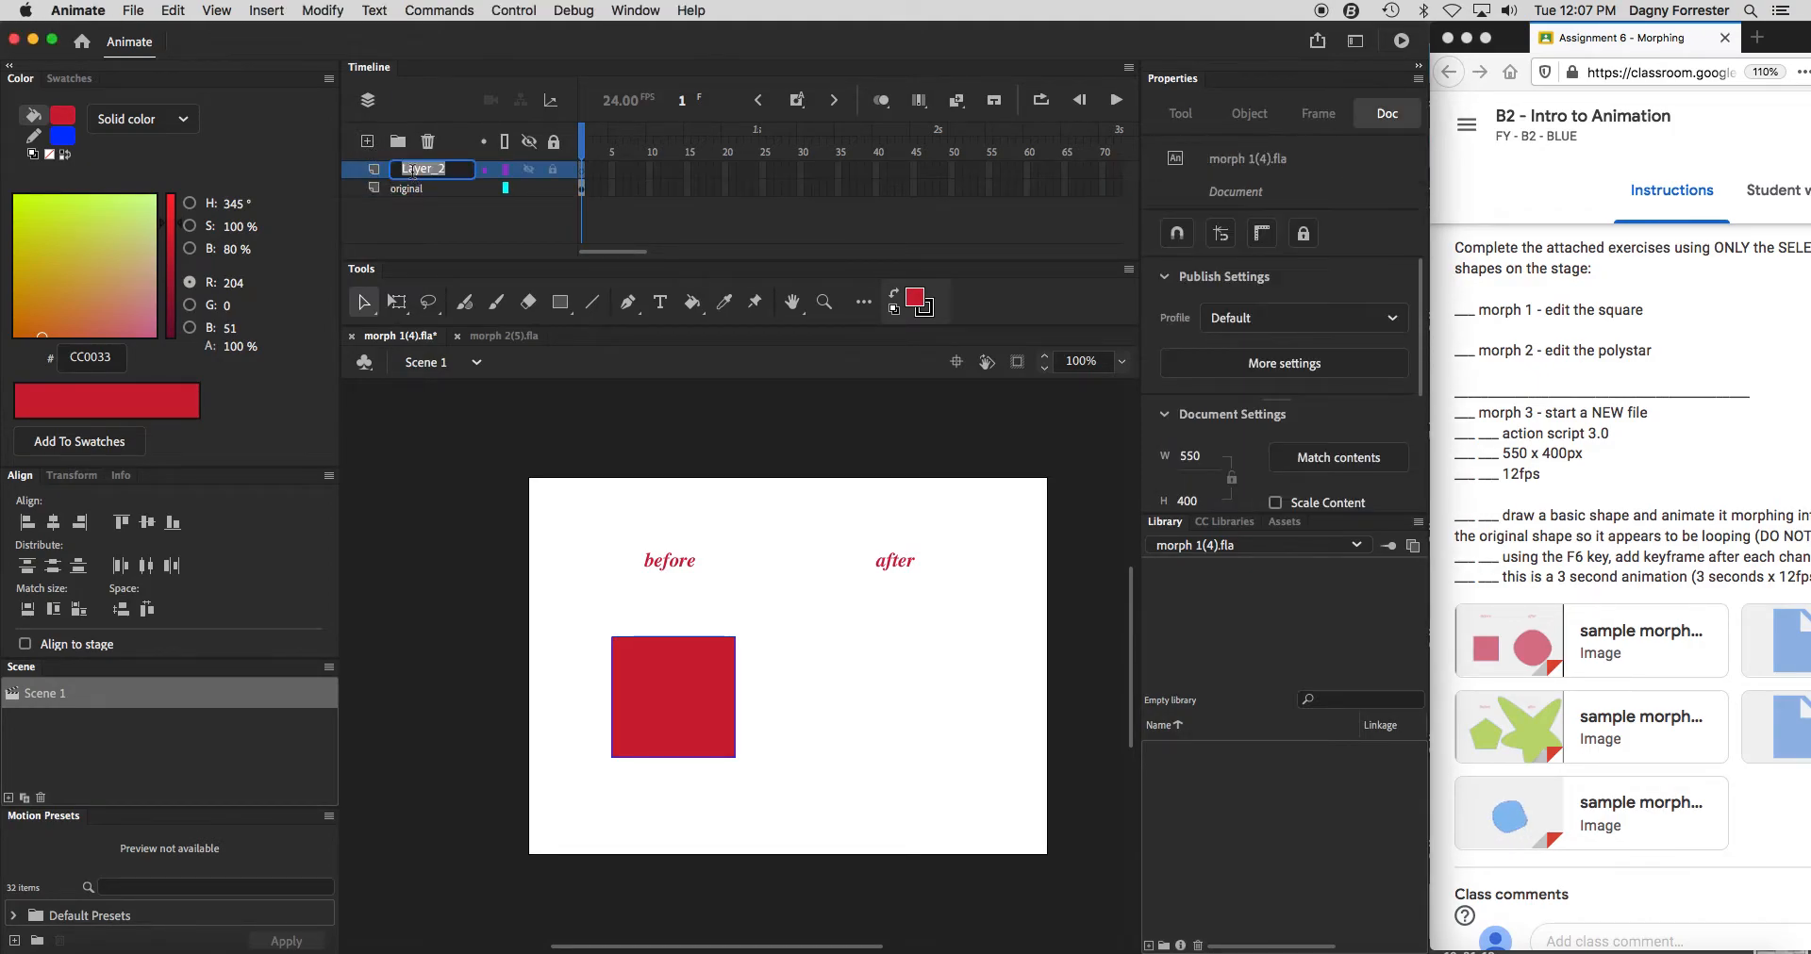
pyautogui.write('morph')
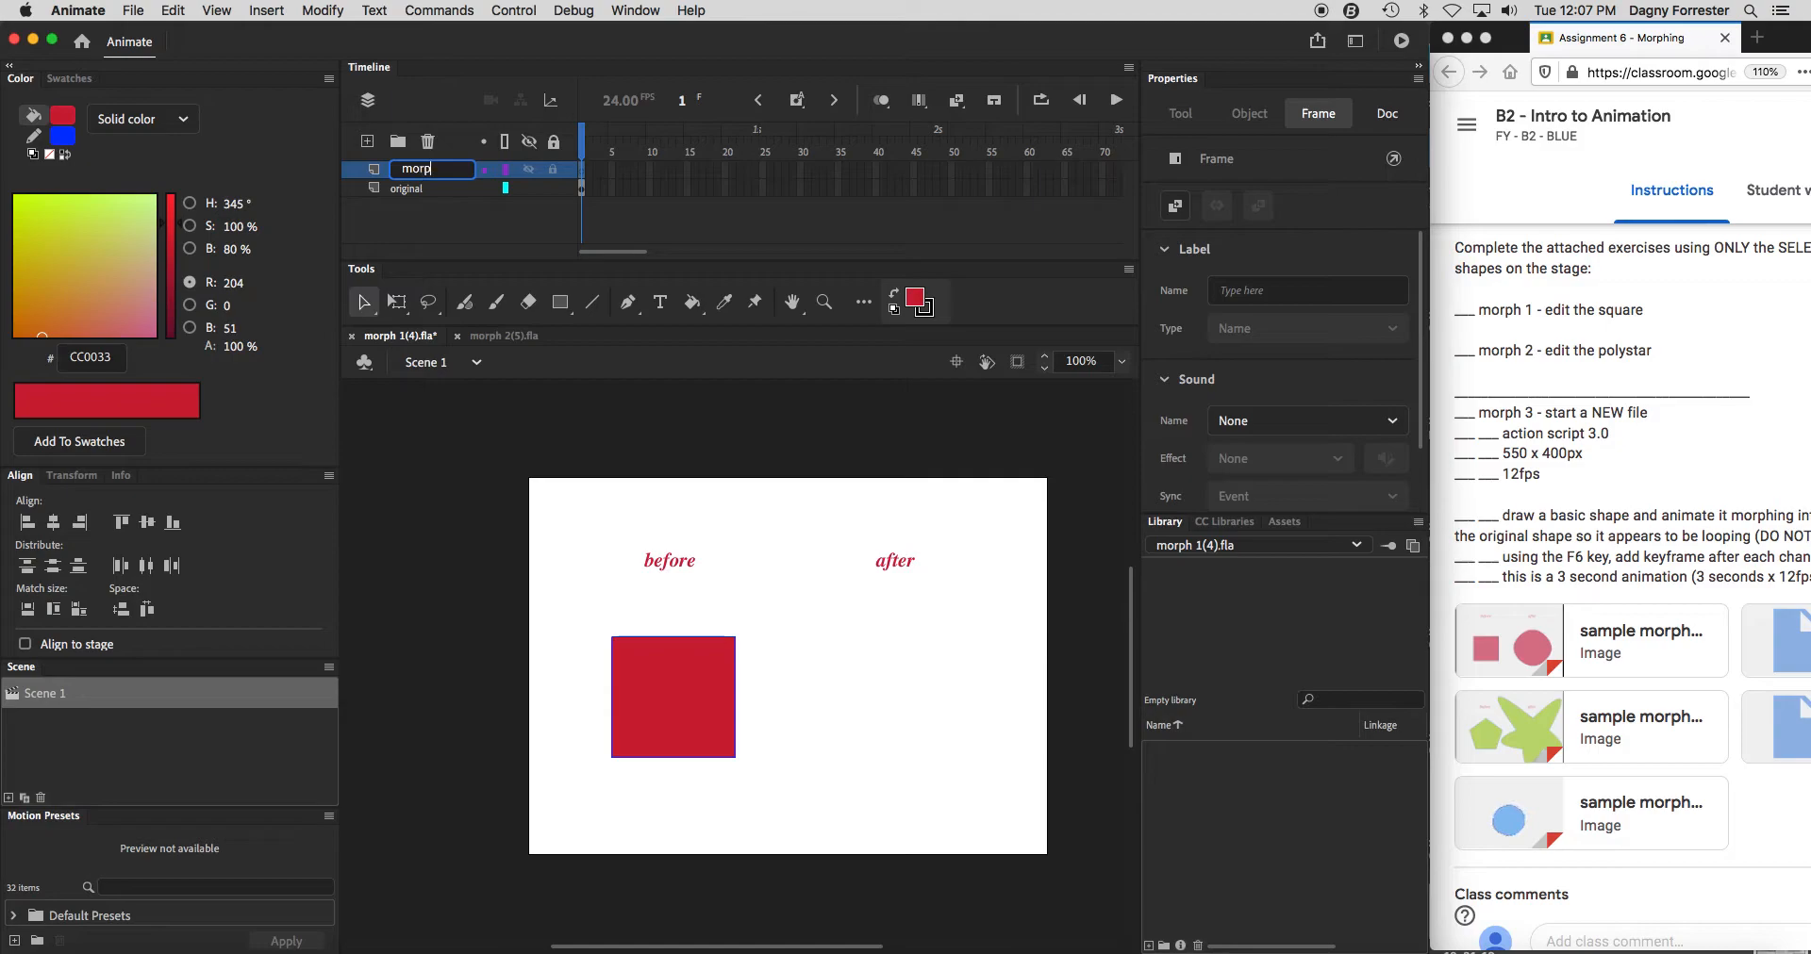
pyautogui.click(579, 168)
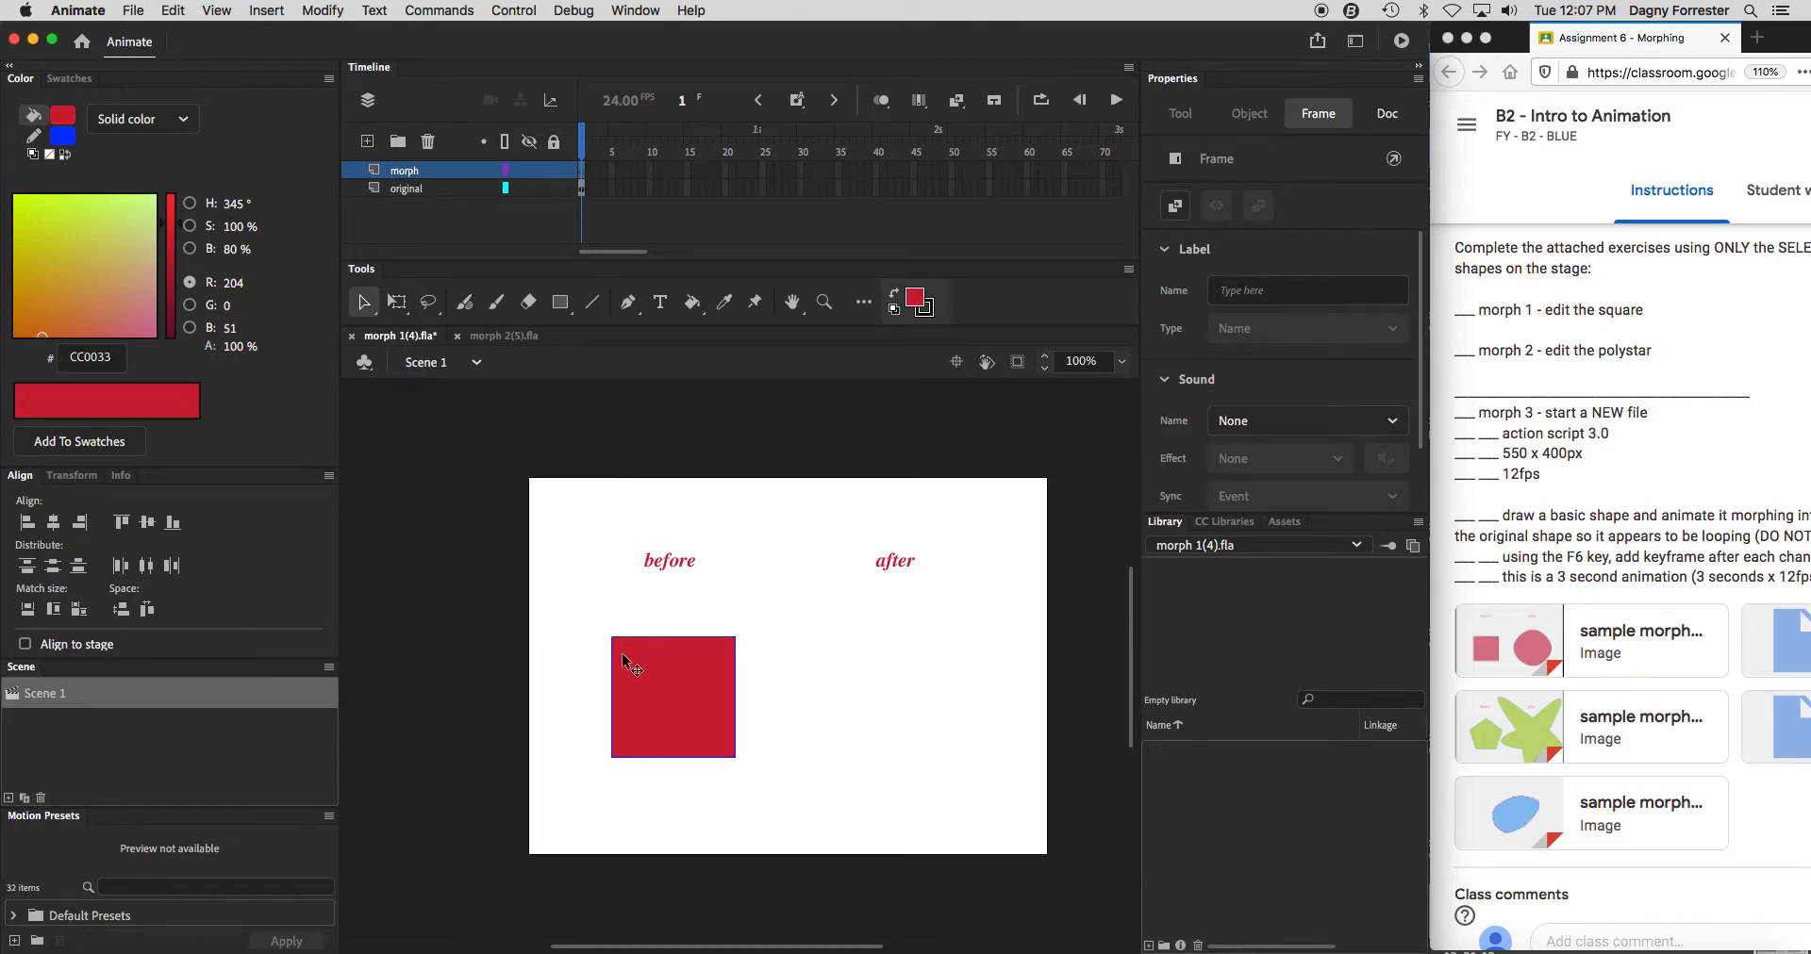
# Copy the red square with its outline from the original layer, and lock that layer.
pyautogui.moveTo(604, 622); pyautogui.dragTo(786, 800)
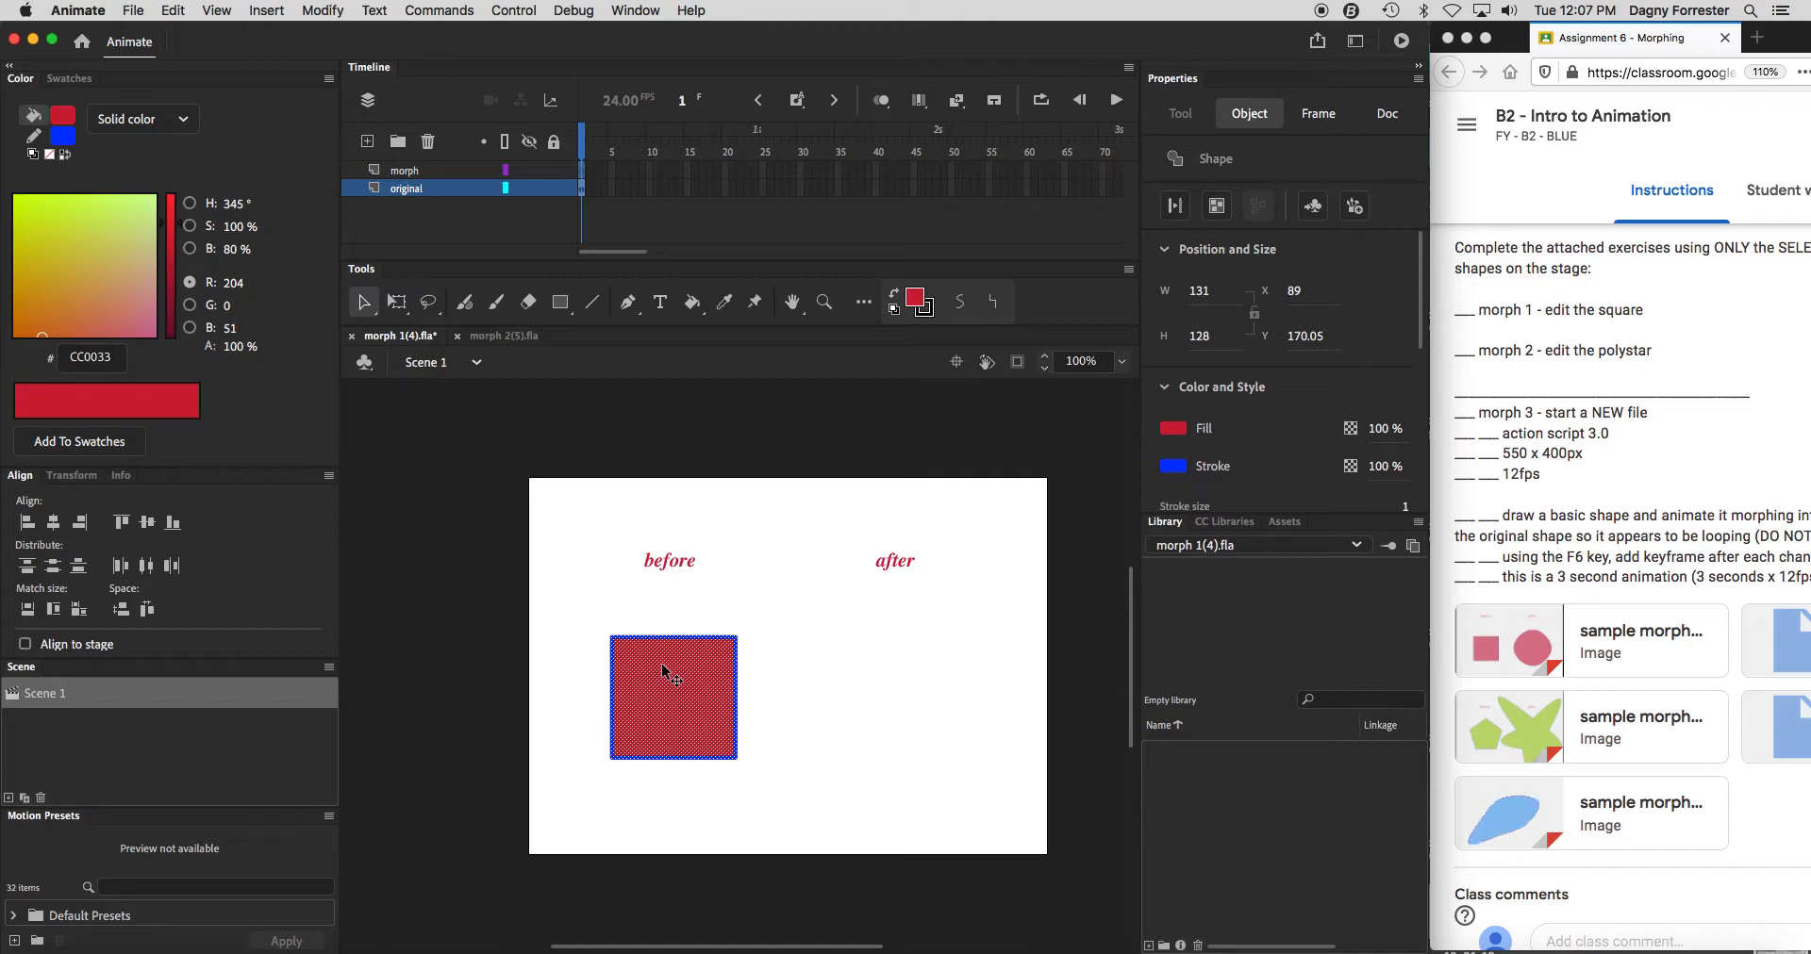
pyautogui.click(580, 171)
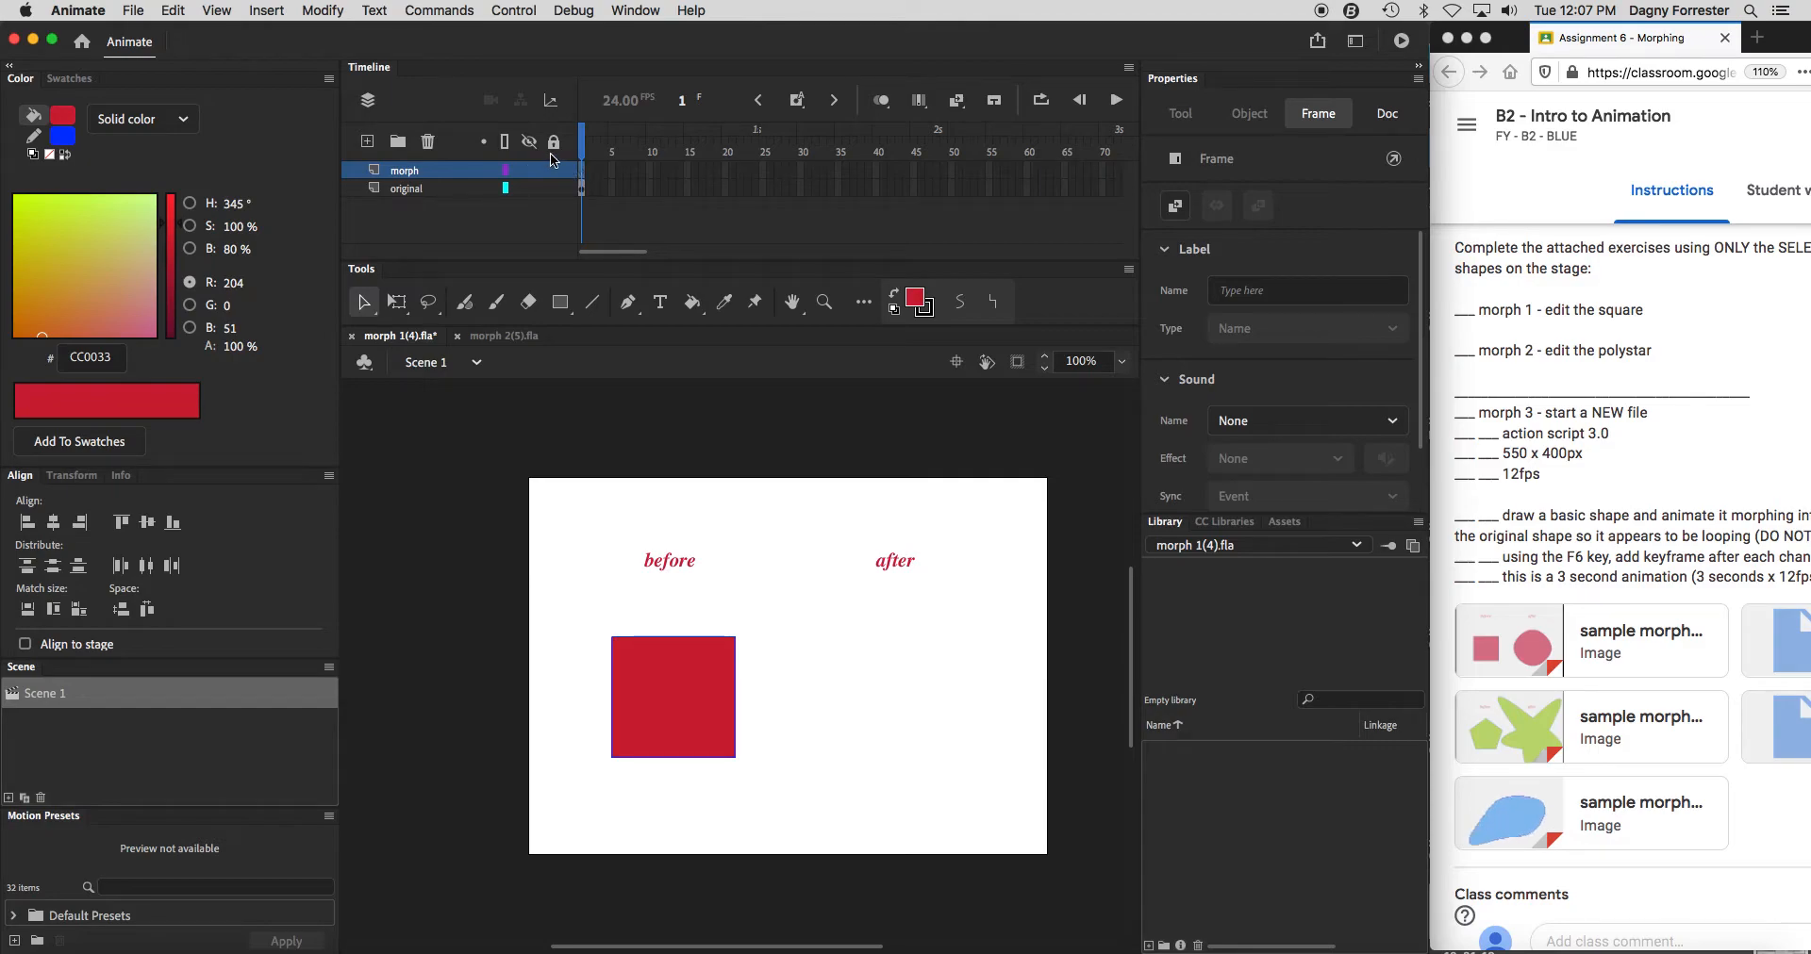
pyautogui.click(555, 189)
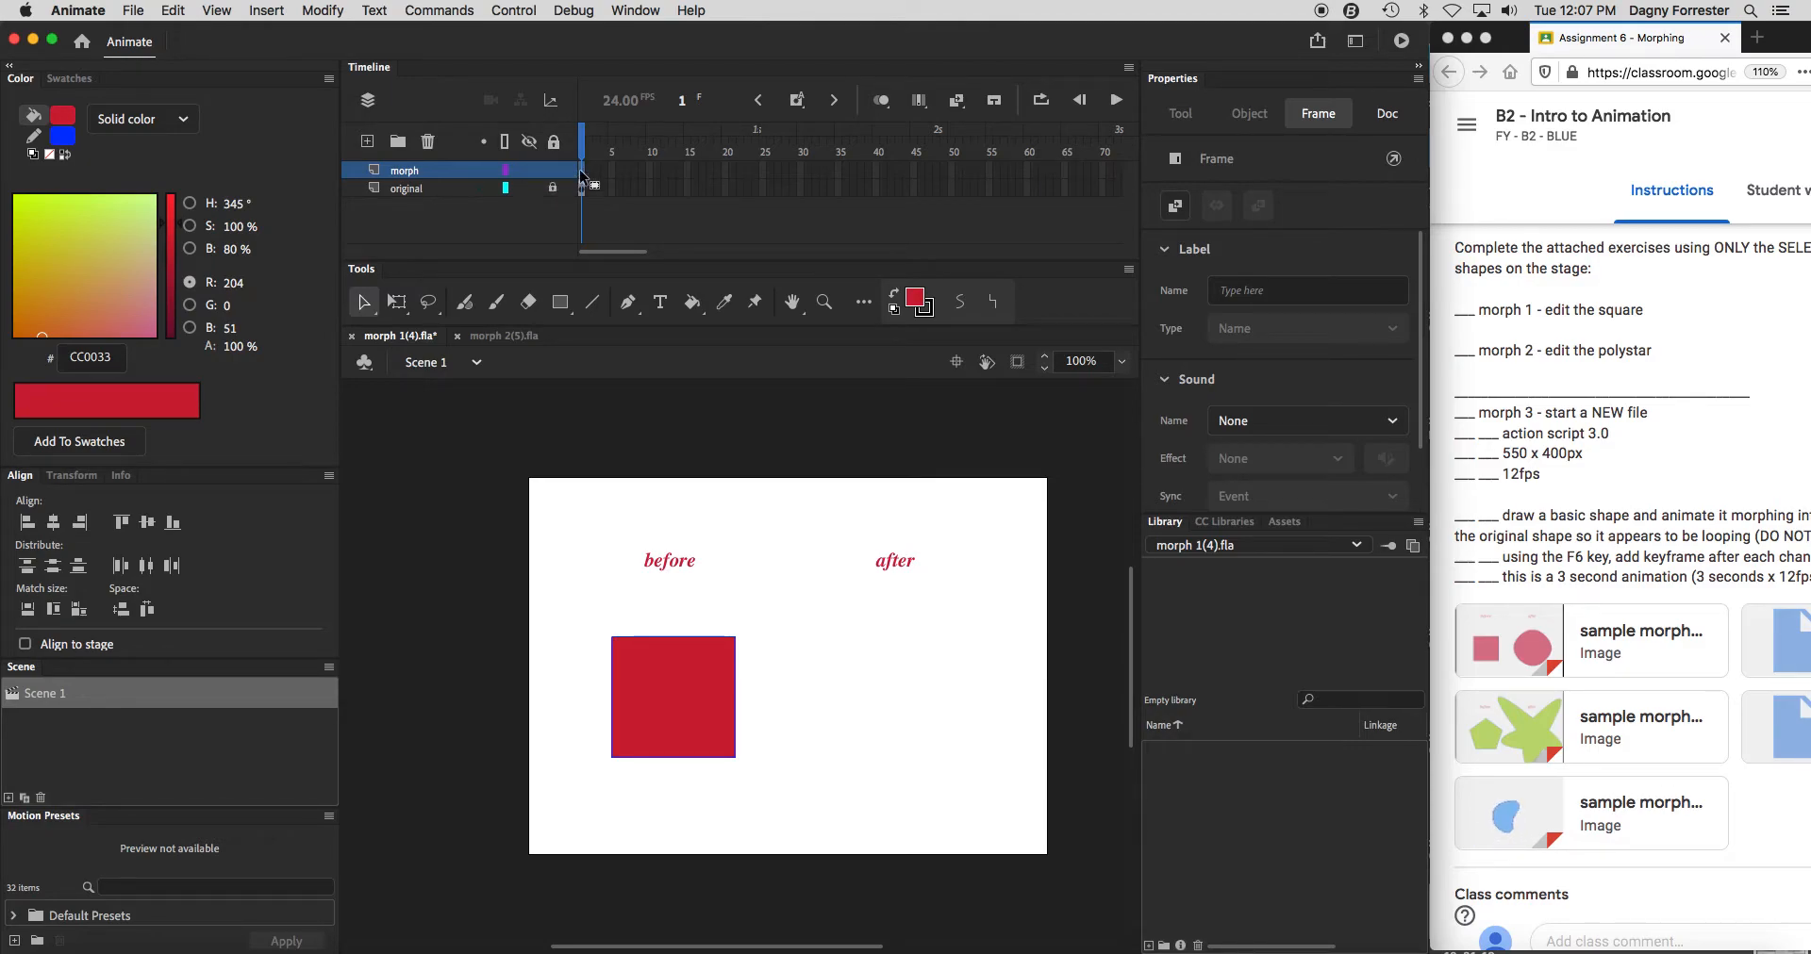
# Paste the copied square into frame 1 of the morph layer and position it under the "after" label.
pyautogui.press('cmd+v')
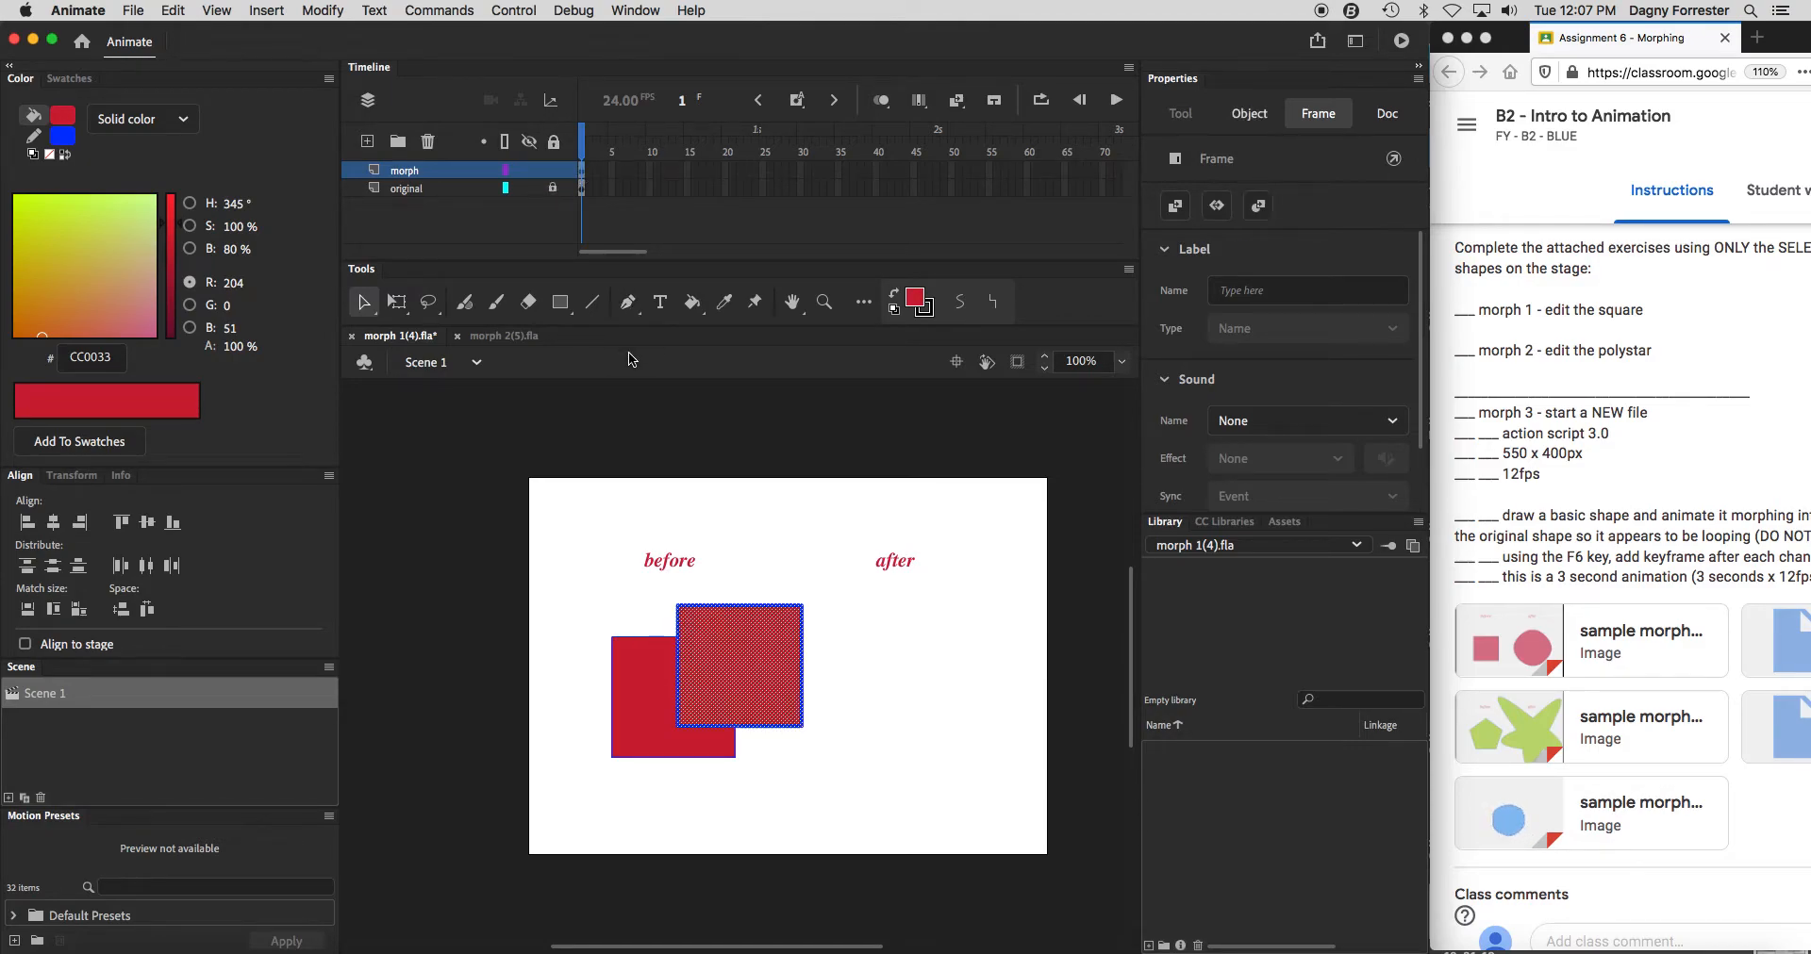
pyautogui.moveTo(736, 676); pyautogui.dragTo(895, 702)
pyautogui.click(907, 598)
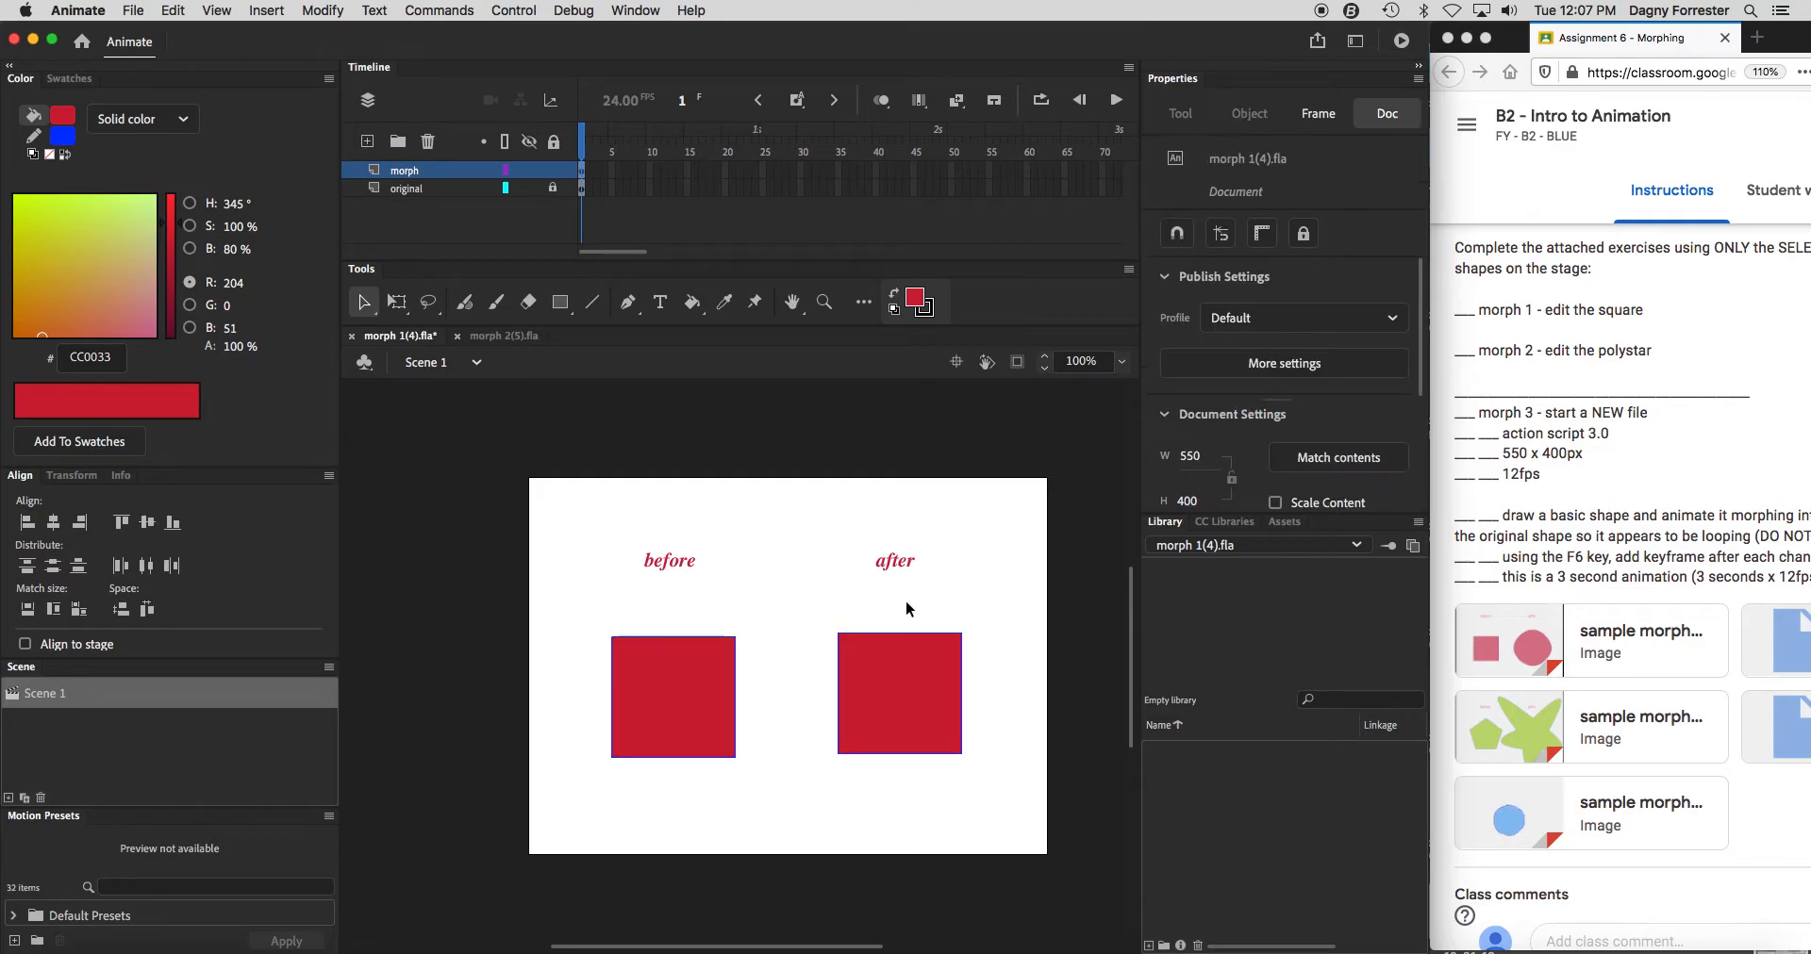
# Add a keyframe at frame 2 of the morph layer and curve the upper edge of the "after" square outward.
pyautogui.click(582, 171)
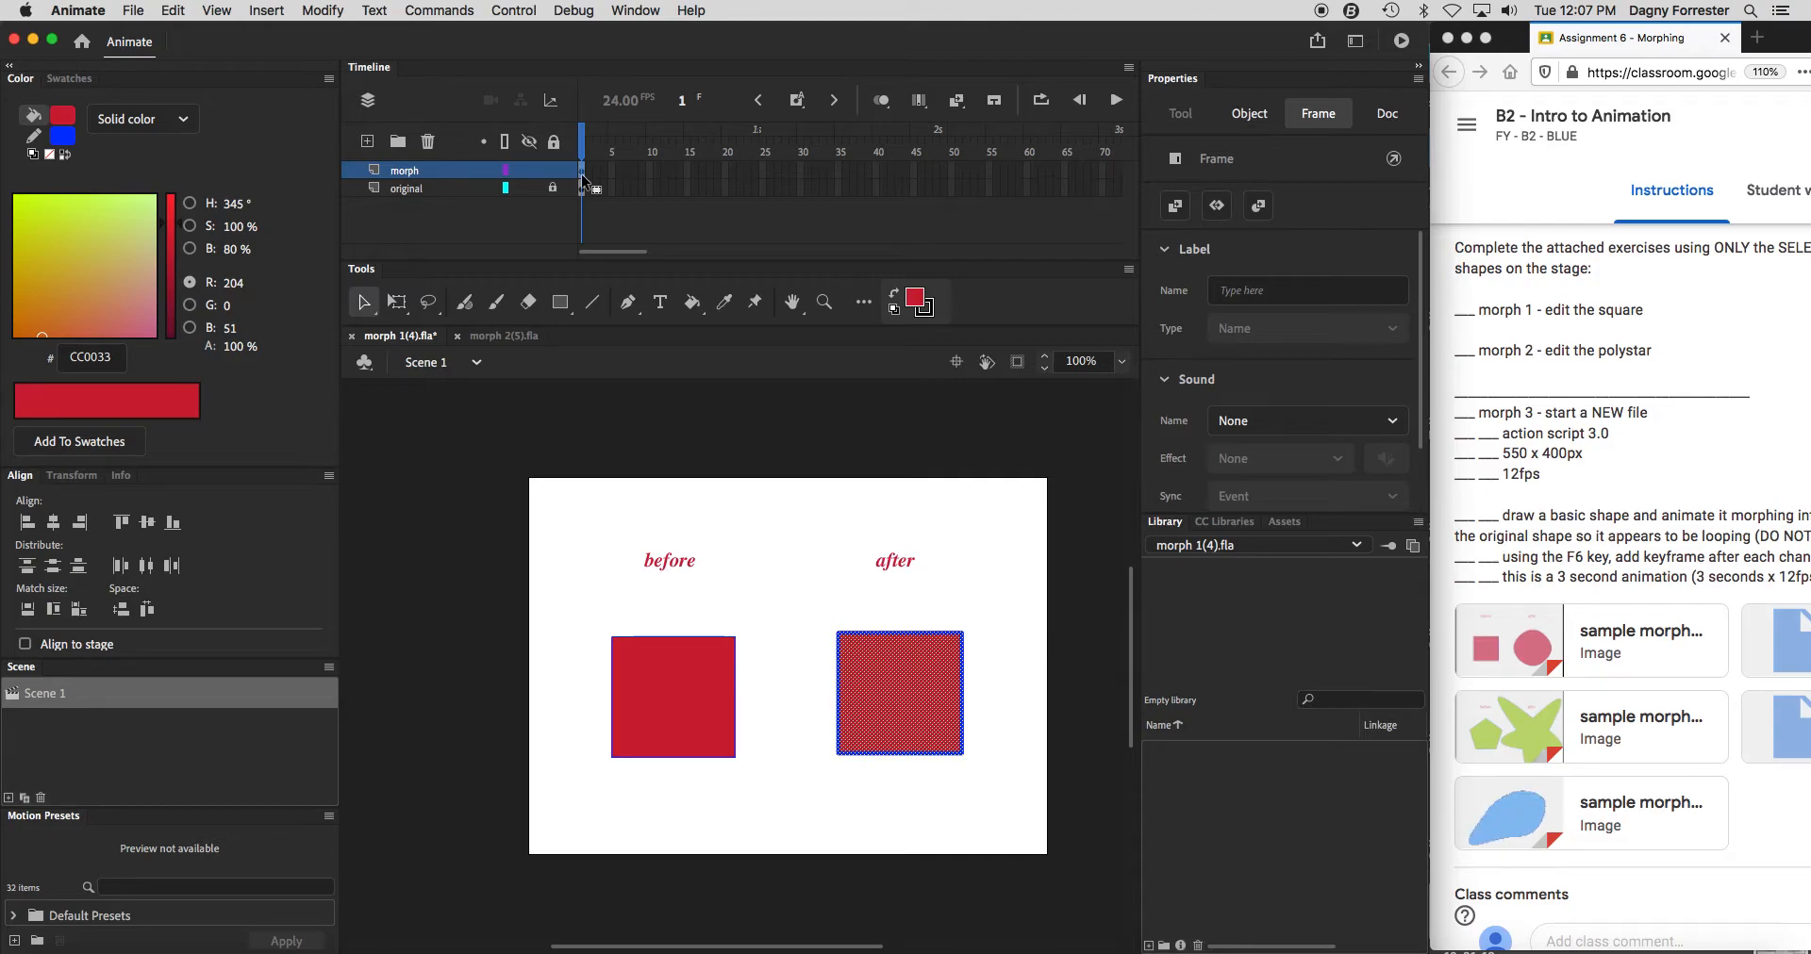
pyautogui.press('F6')
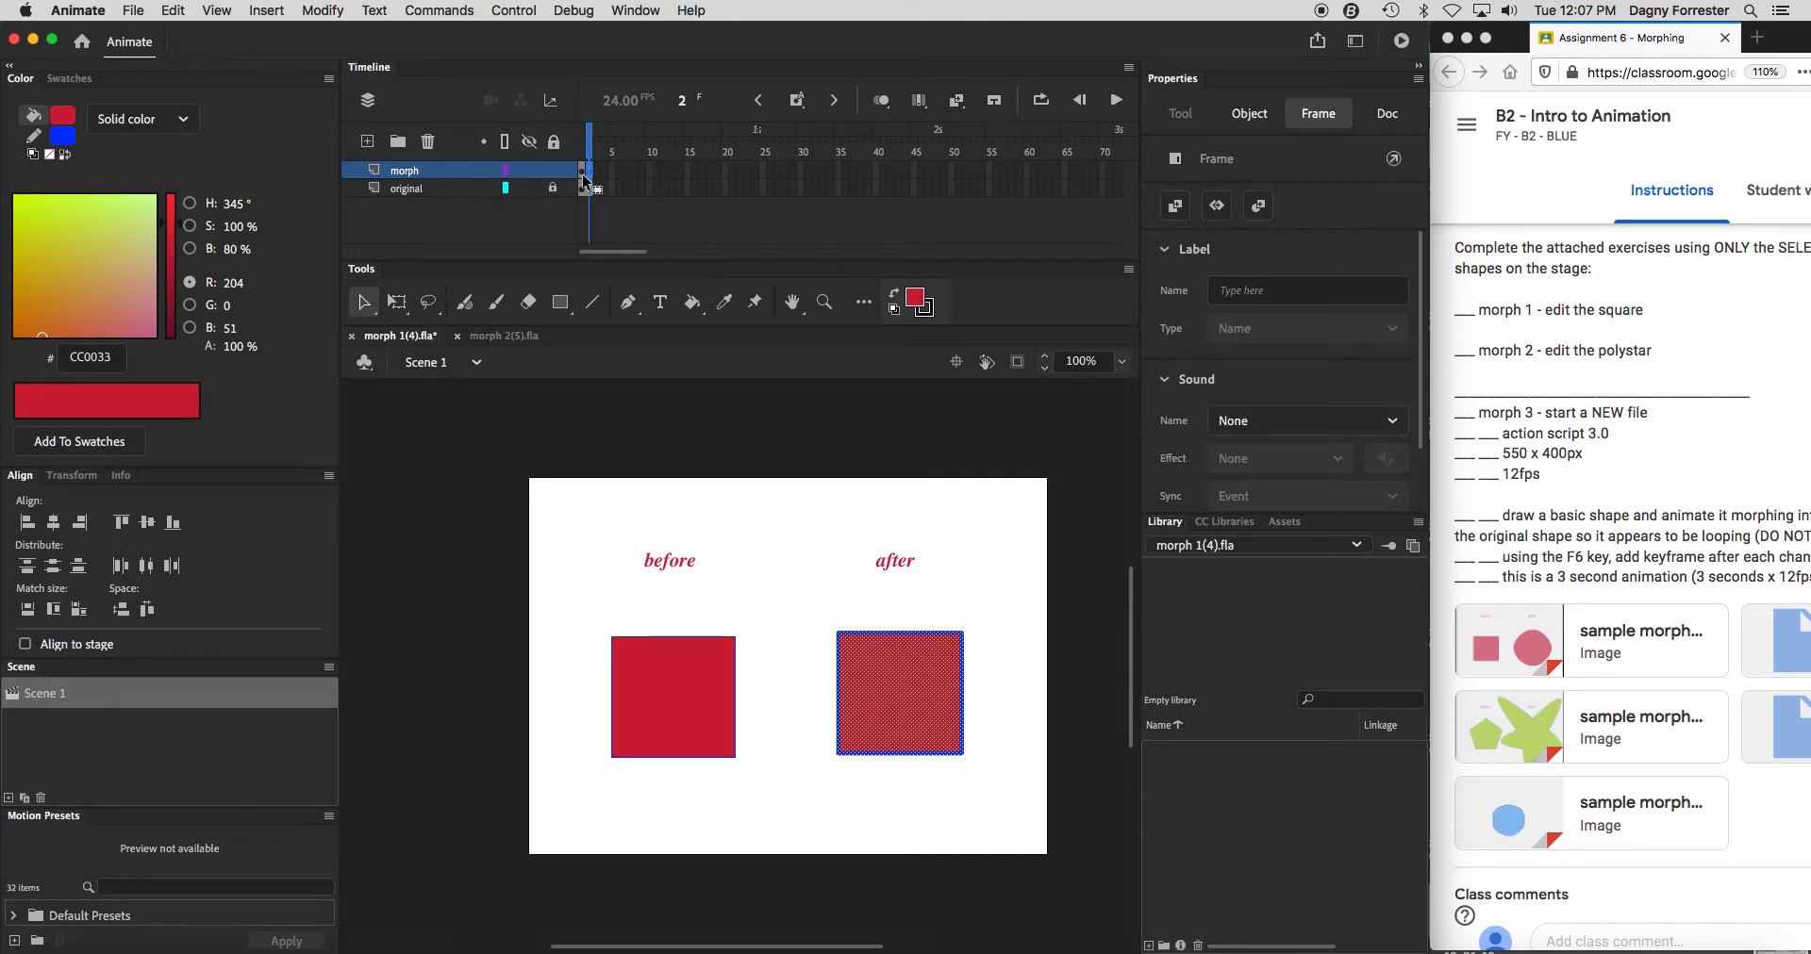
pyautogui.click(830, 591)
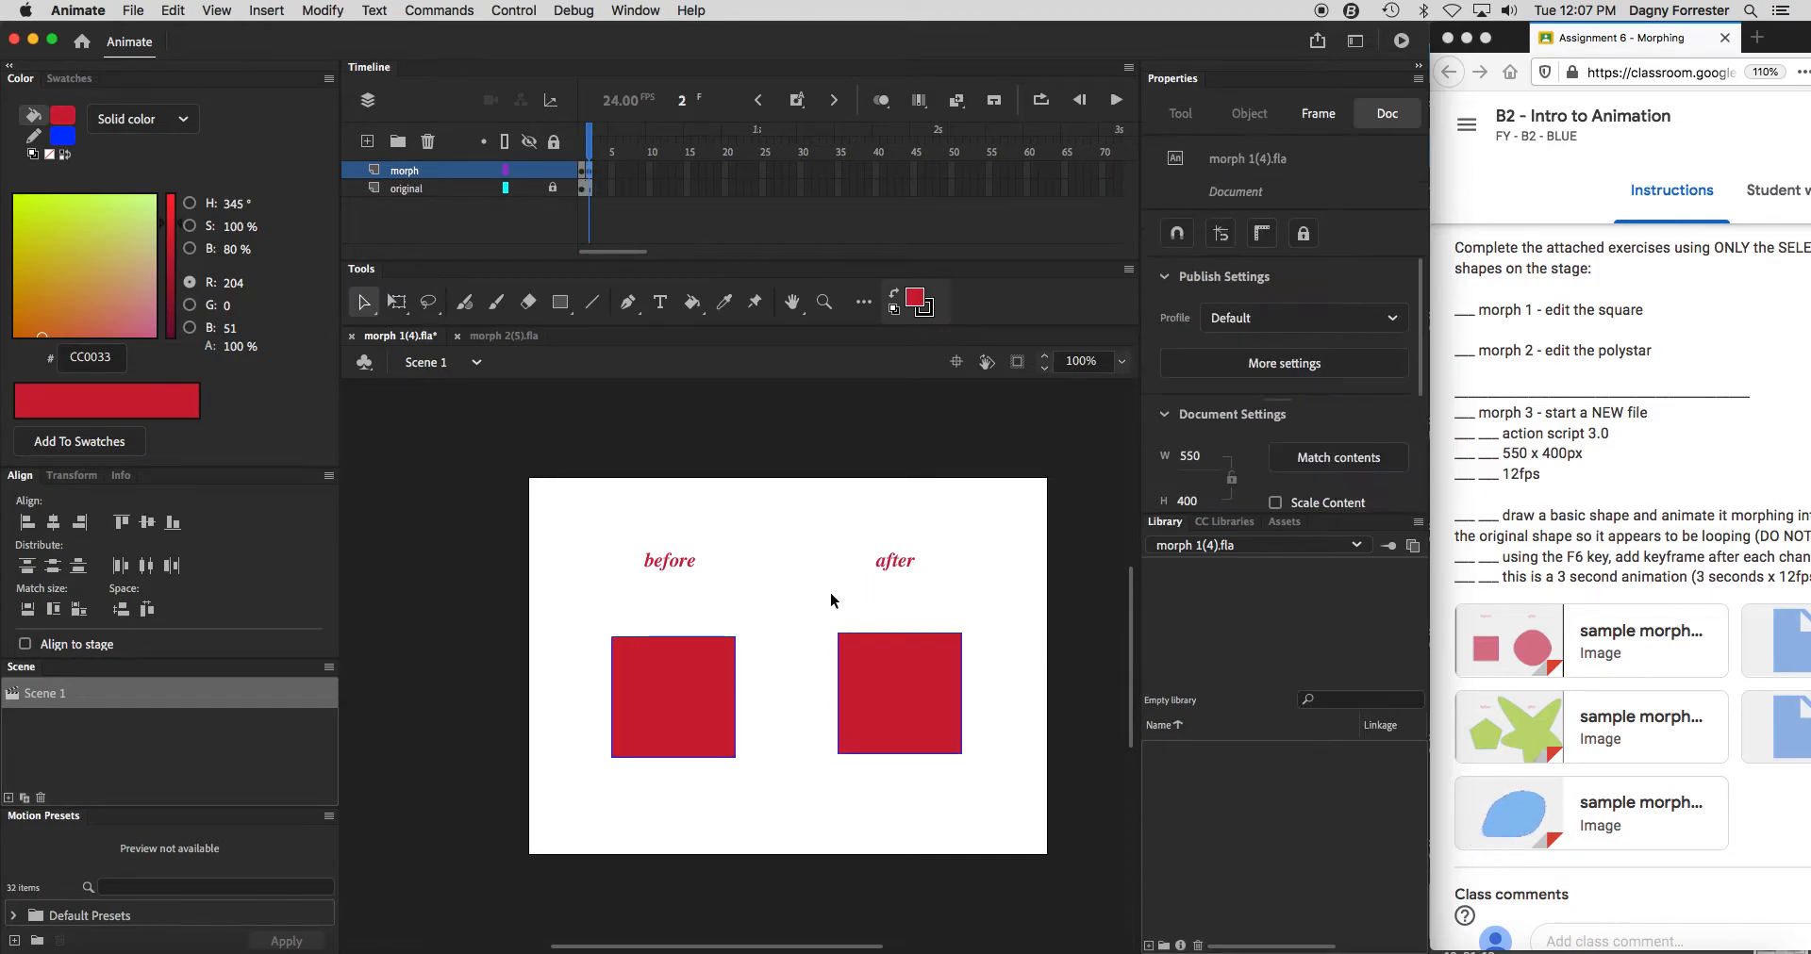
pyautogui.moveTo(900, 634); pyautogui.dragTo(896, 612)
pyautogui.click(896, 616)
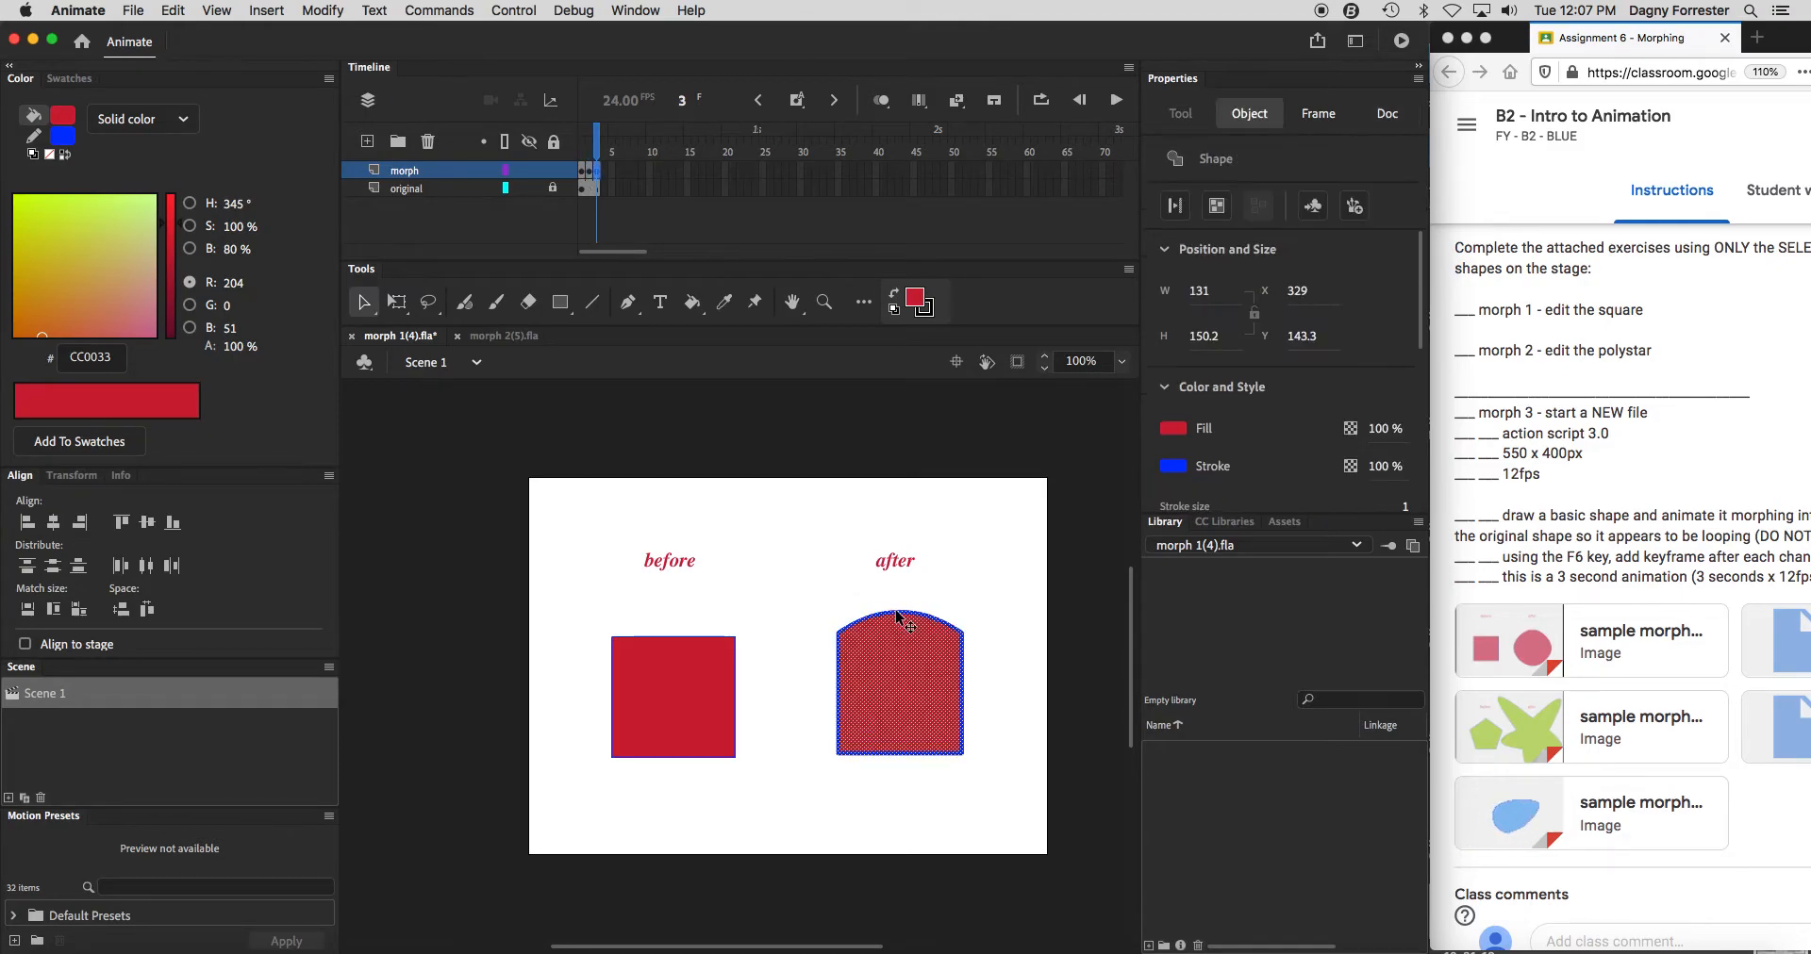
# Curve the right edge of the "after" shape outward in frame 3 and add a keyframe at frame 4.
pyautogui.moveTo(962, 688); pyautogui.dragTo(977, 686)
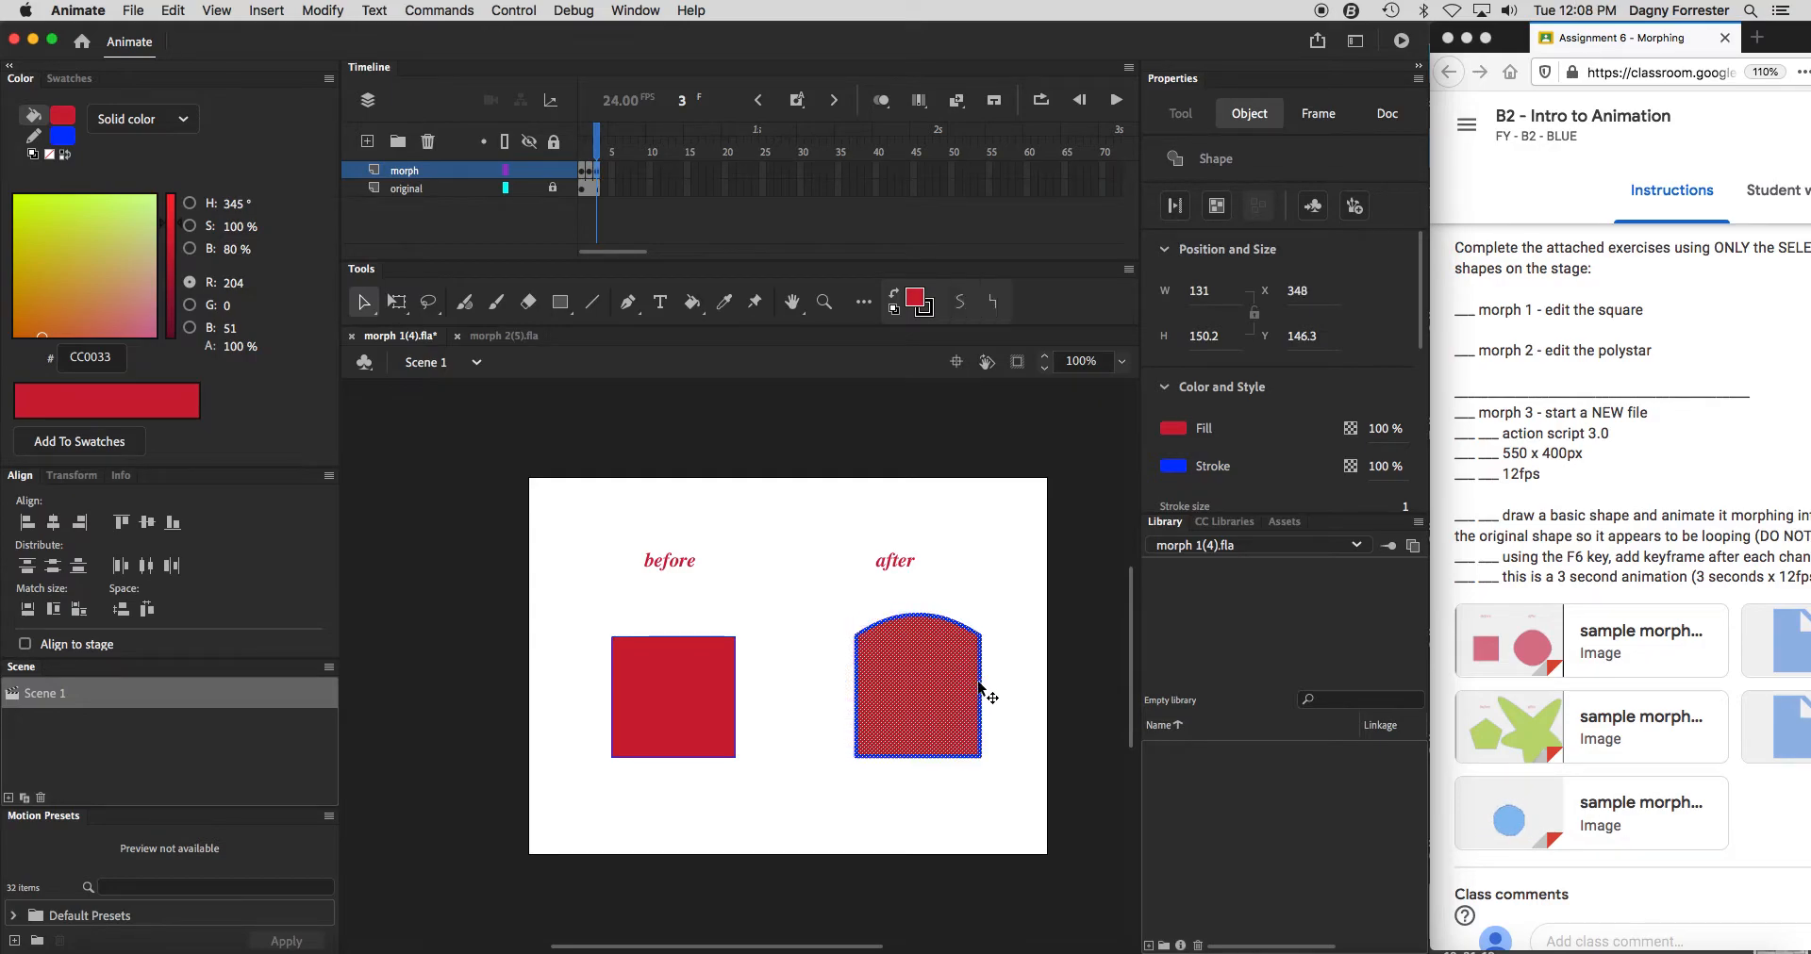
pyautogui.hotkey('ctrl', 'z')
pyautogui.click(970, 682)
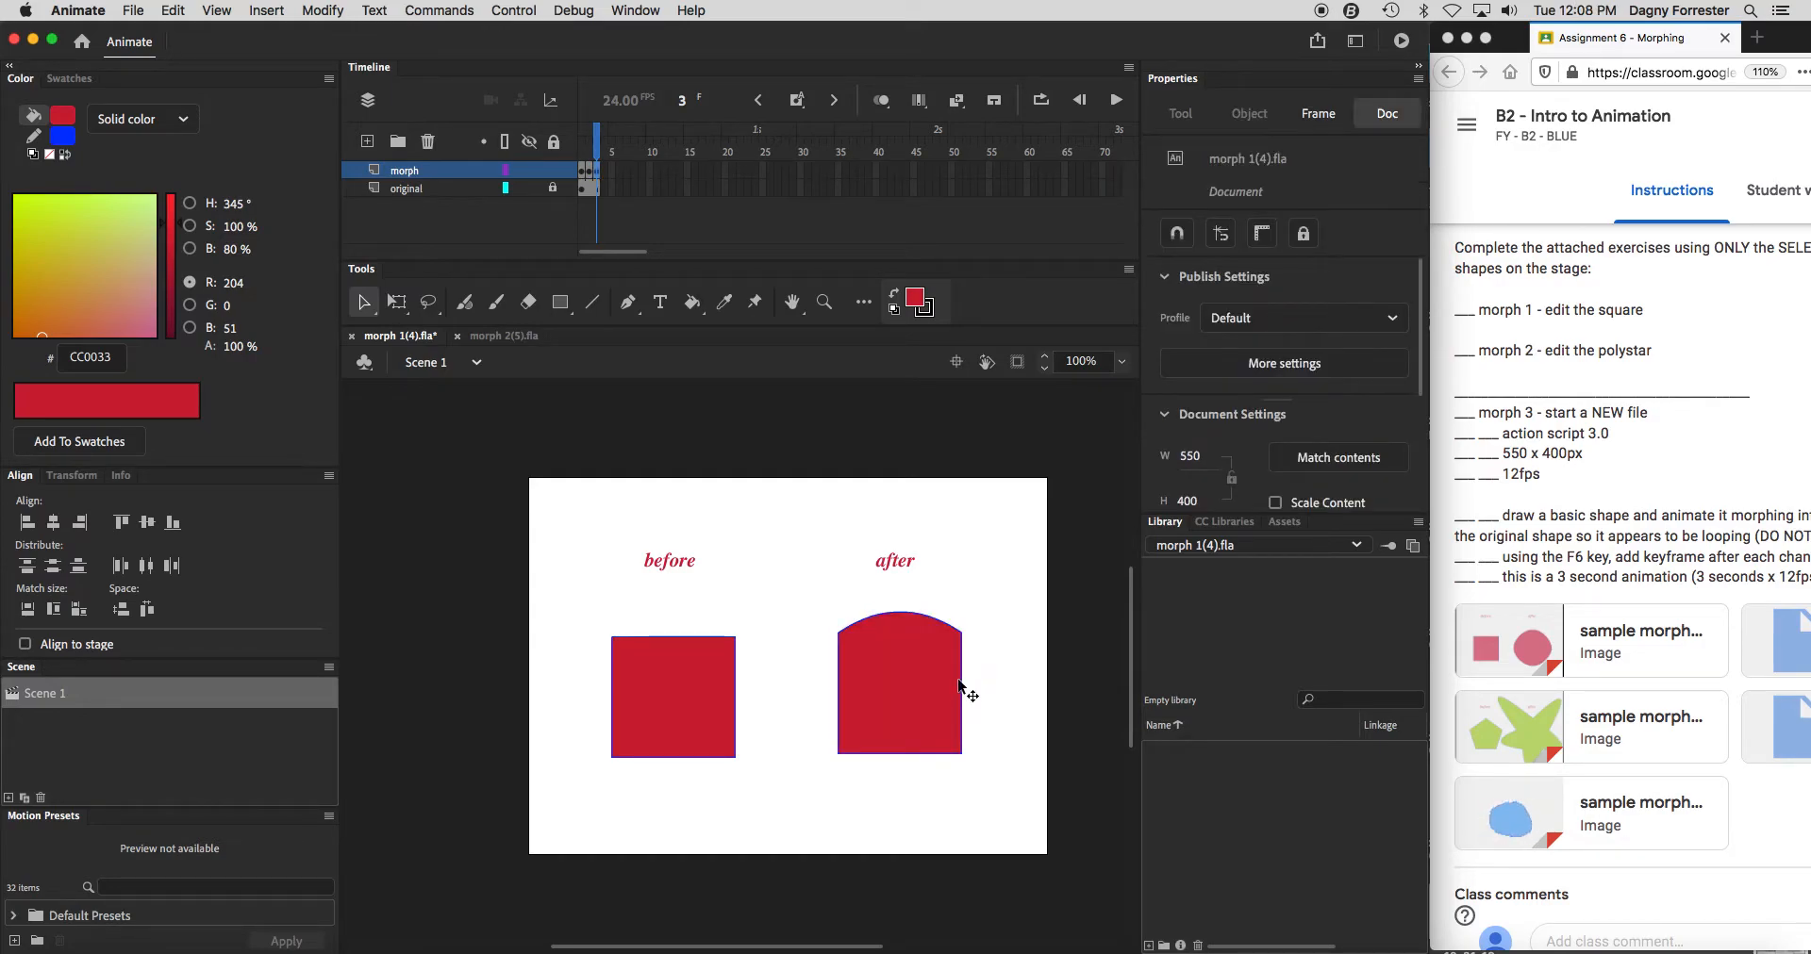
pyautogui.moveTo(962, 692); pyautogui.dragTo(982, 686)
pyautogui.press('F6')
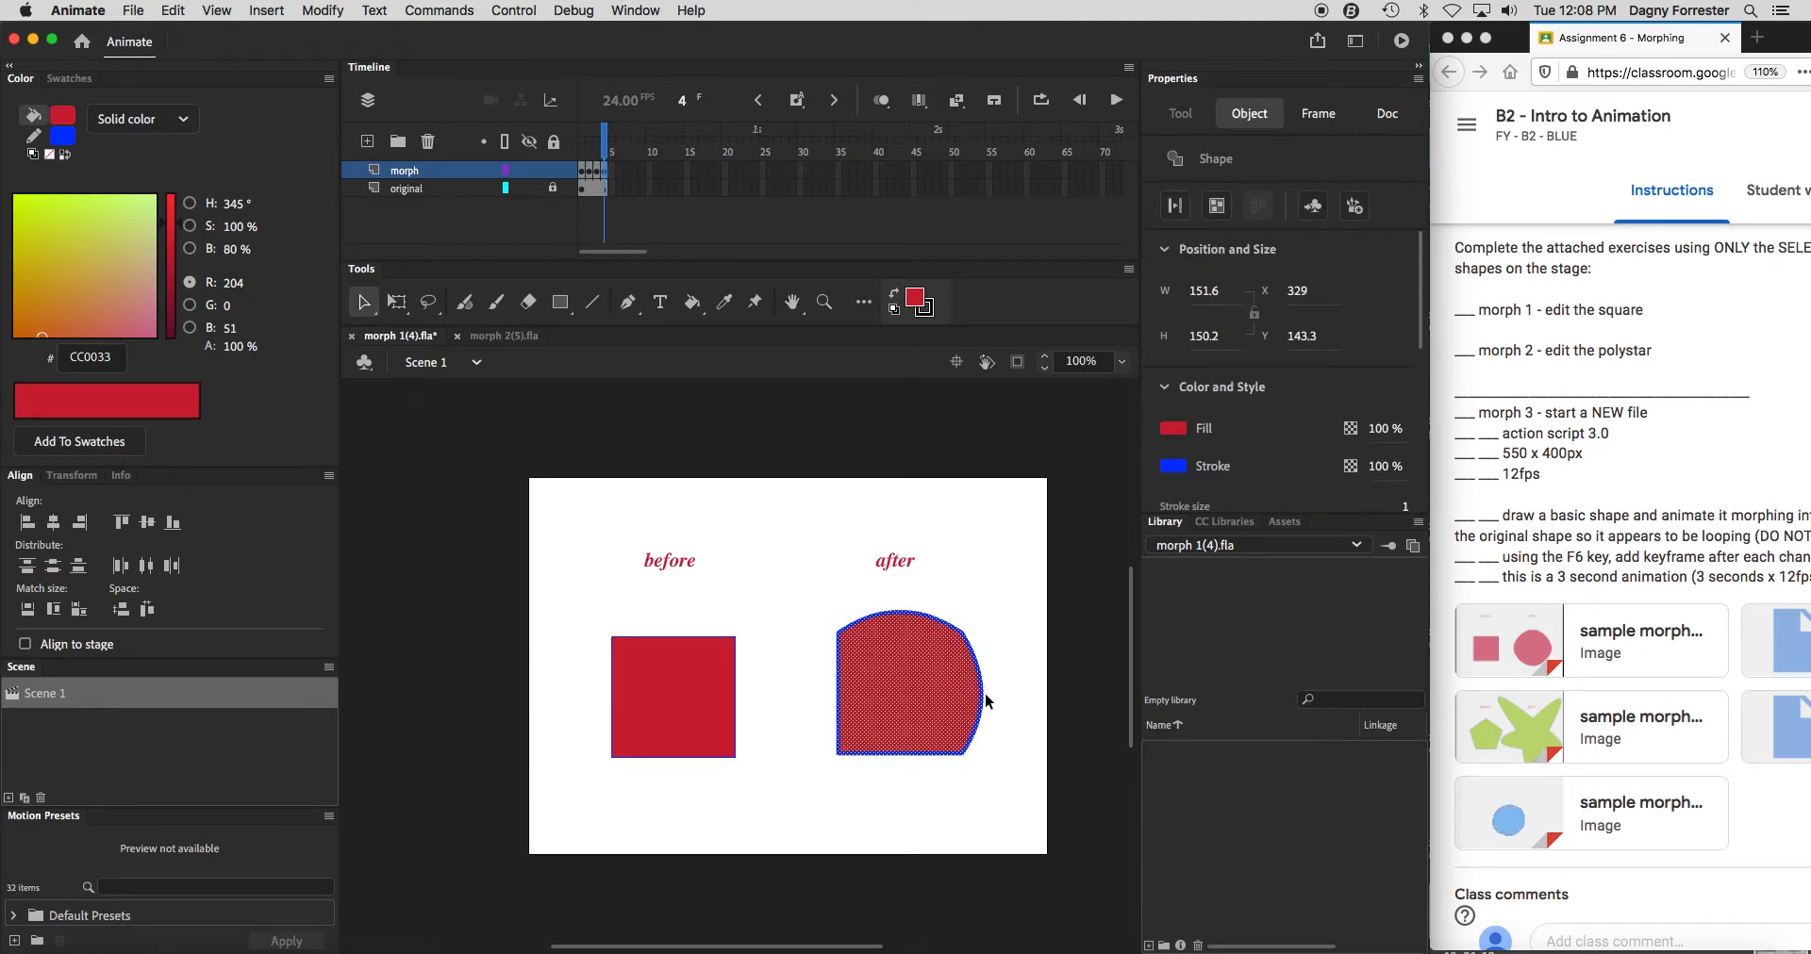
# Curve the shape's lower edge outward in frame 4 and its left edge outward in a new keyframe at frame 5.
pyautogui.click(920, 777)
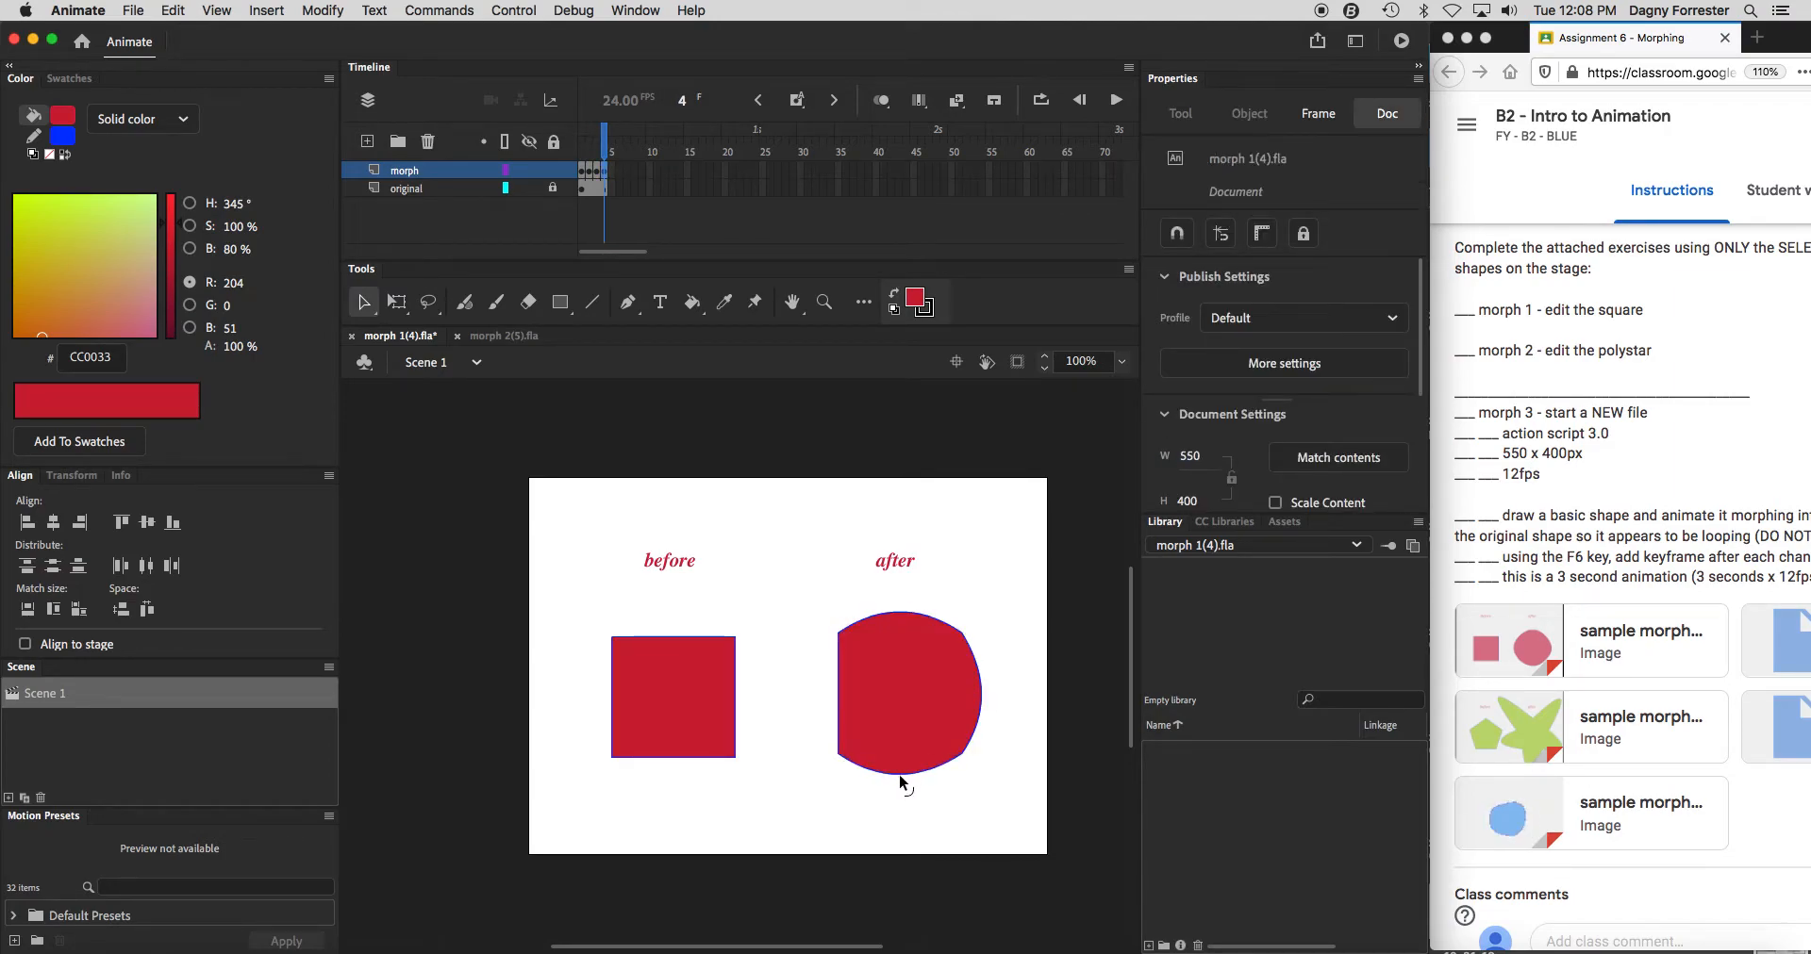
pyautogui.press('F6')
pyautogui.click(824, 698)
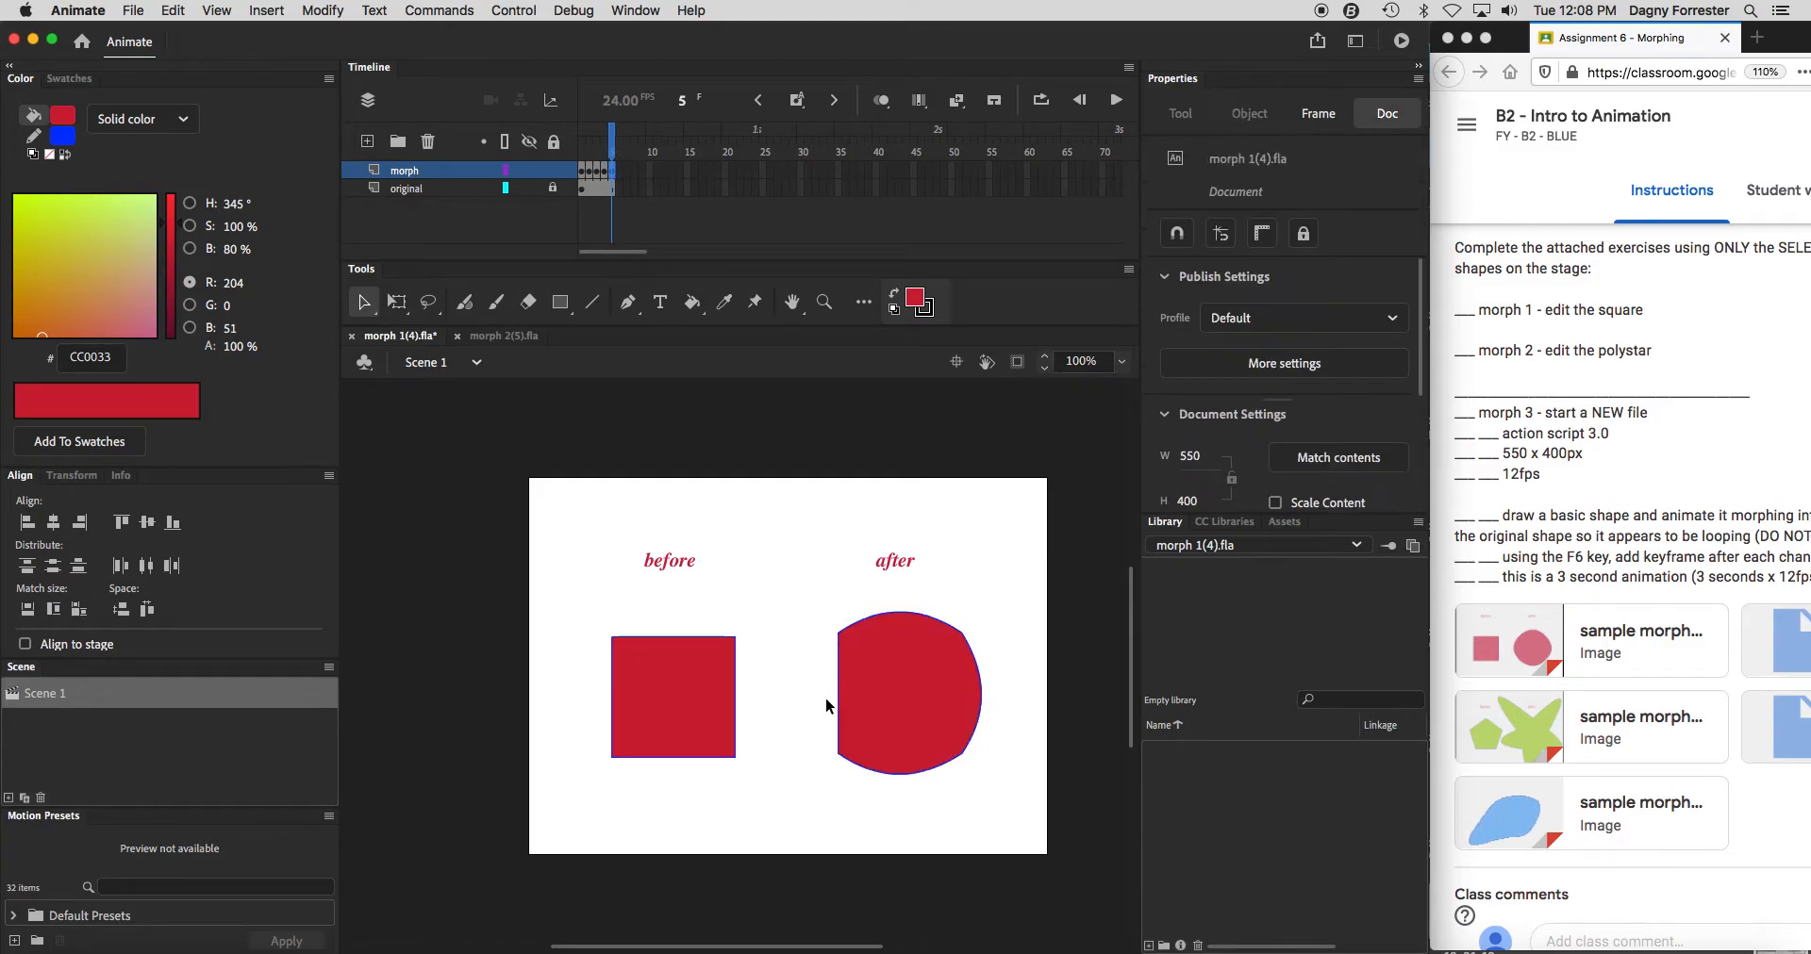
pyautogui.moveTo(835, 698); pyautogui.dragTo(816, 698)
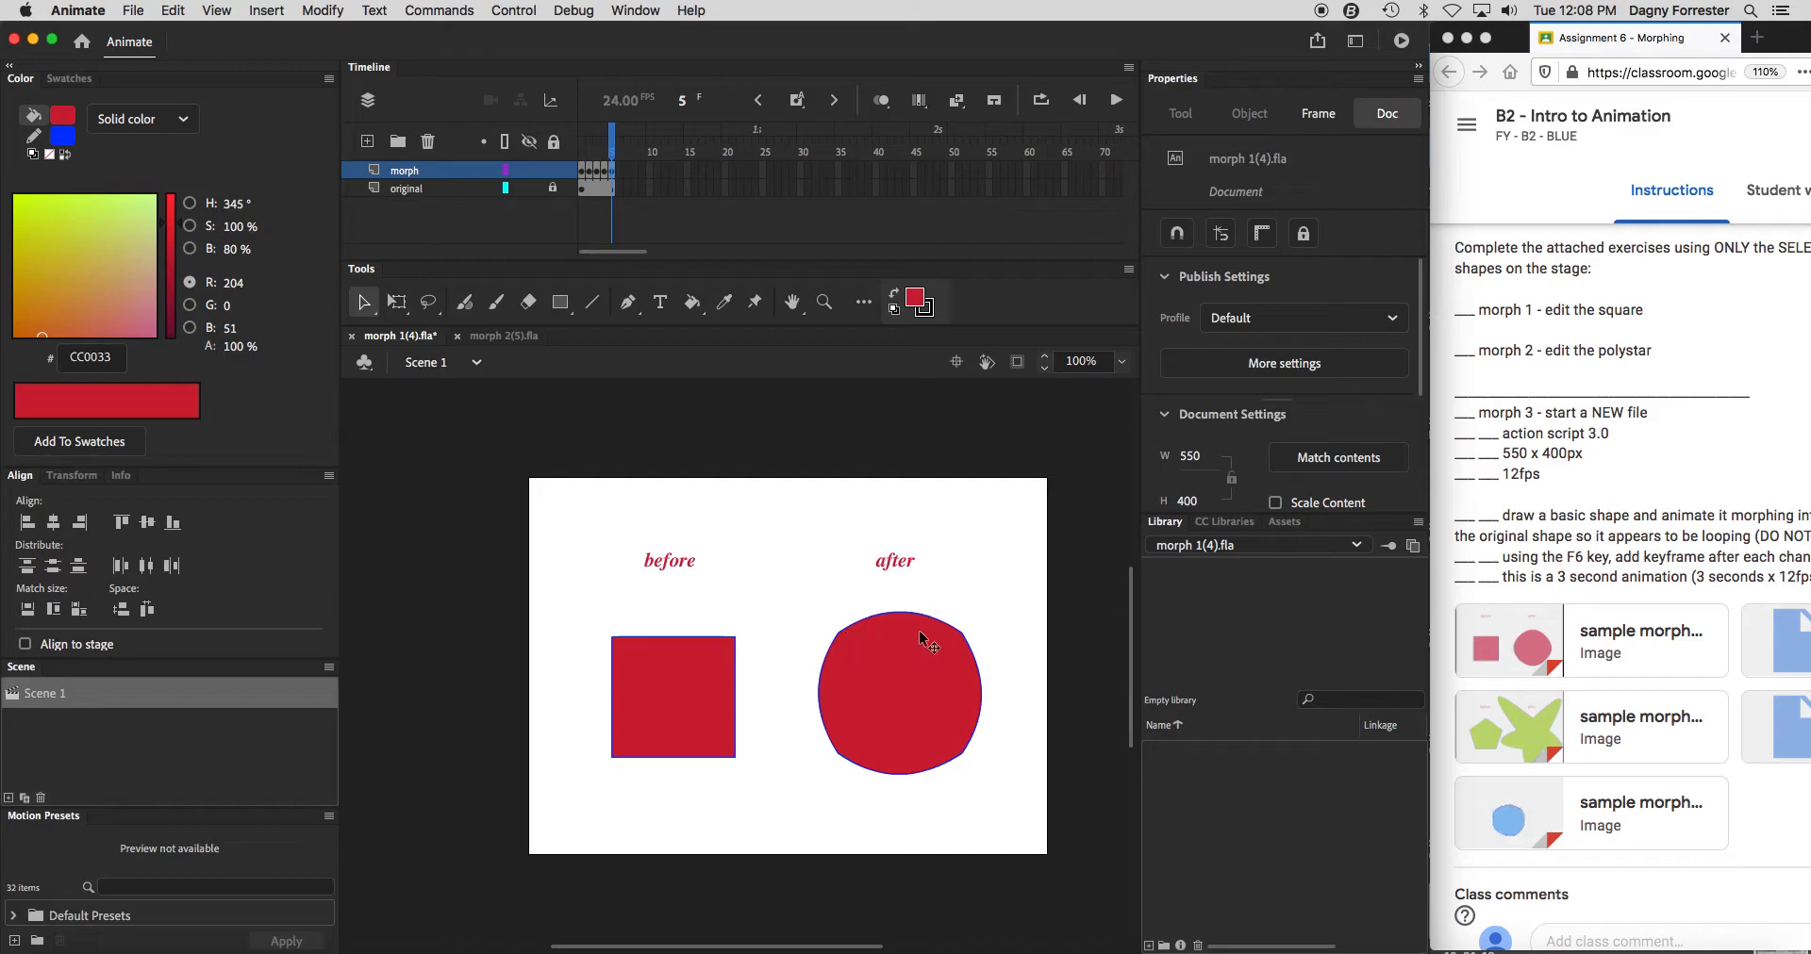
# Scrub through frames 1 to 5 to review how the square changes shape.
pyautogui.click(613, 145)
pyautogui.moveTo(613, 148); pyautogui.dragTo(582, 149)
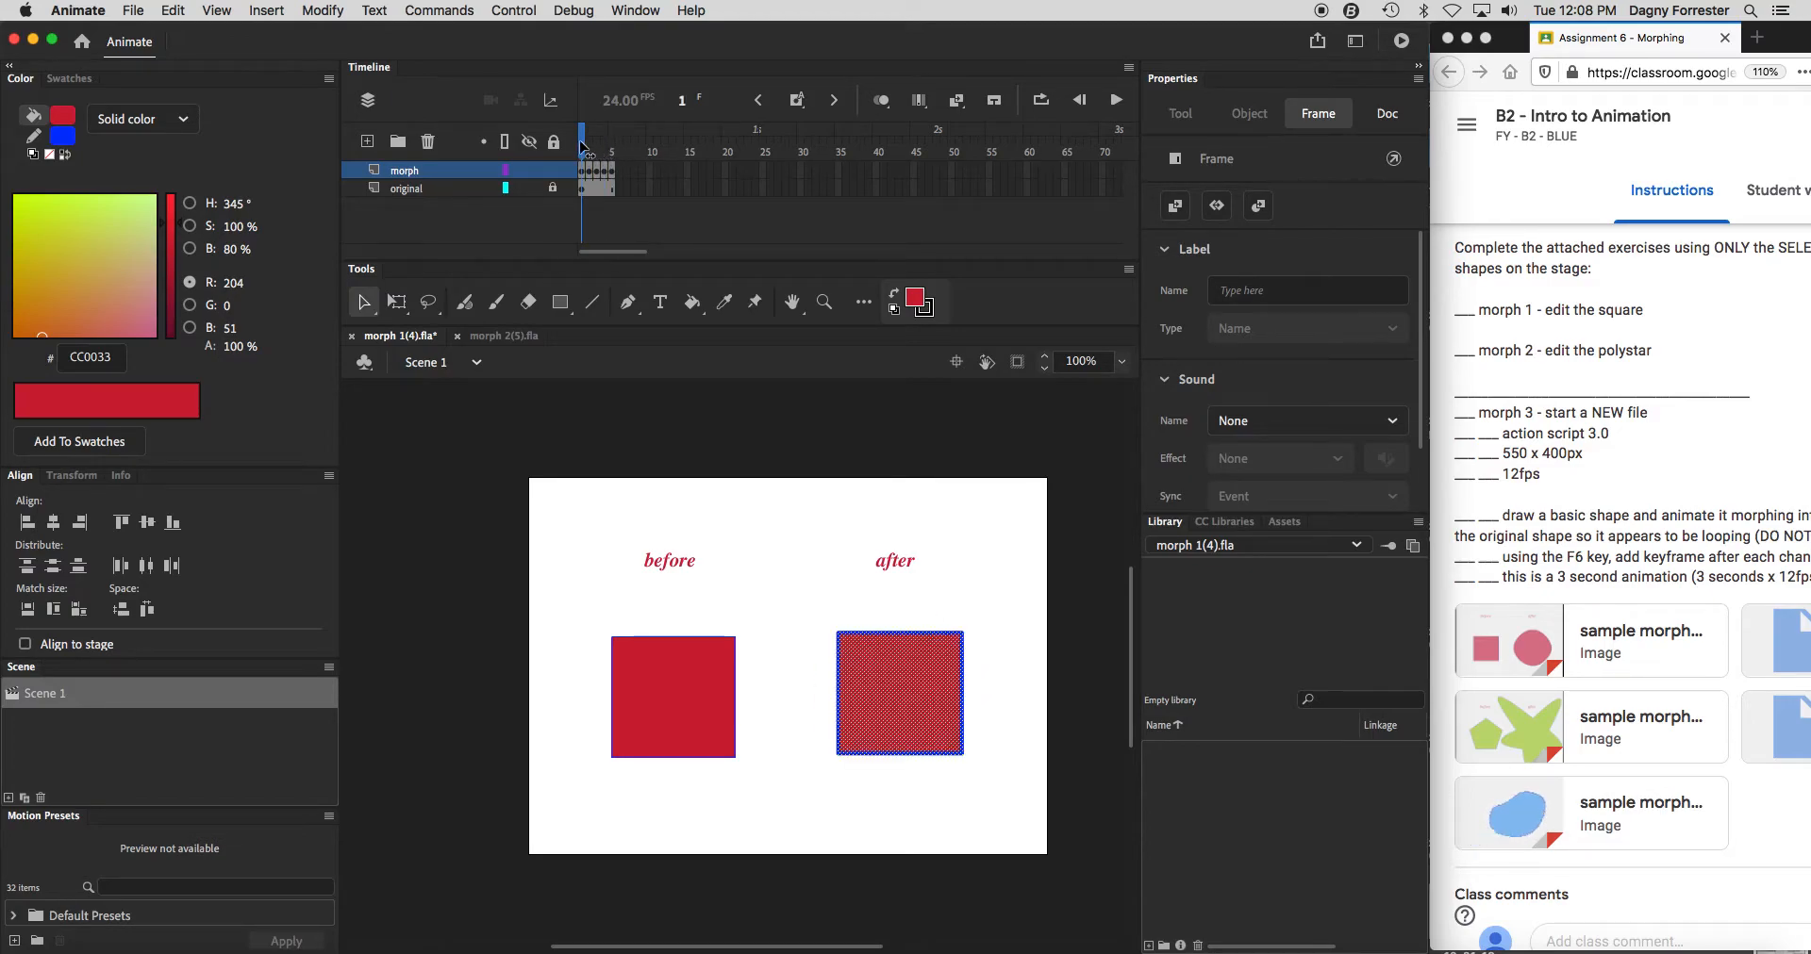
pyautogui.moveTo(582, 146); pyautogui.dragTo(578, 146)
pyautogui.moveTo(578, 144); pyautogui.dragTo(618, 144)
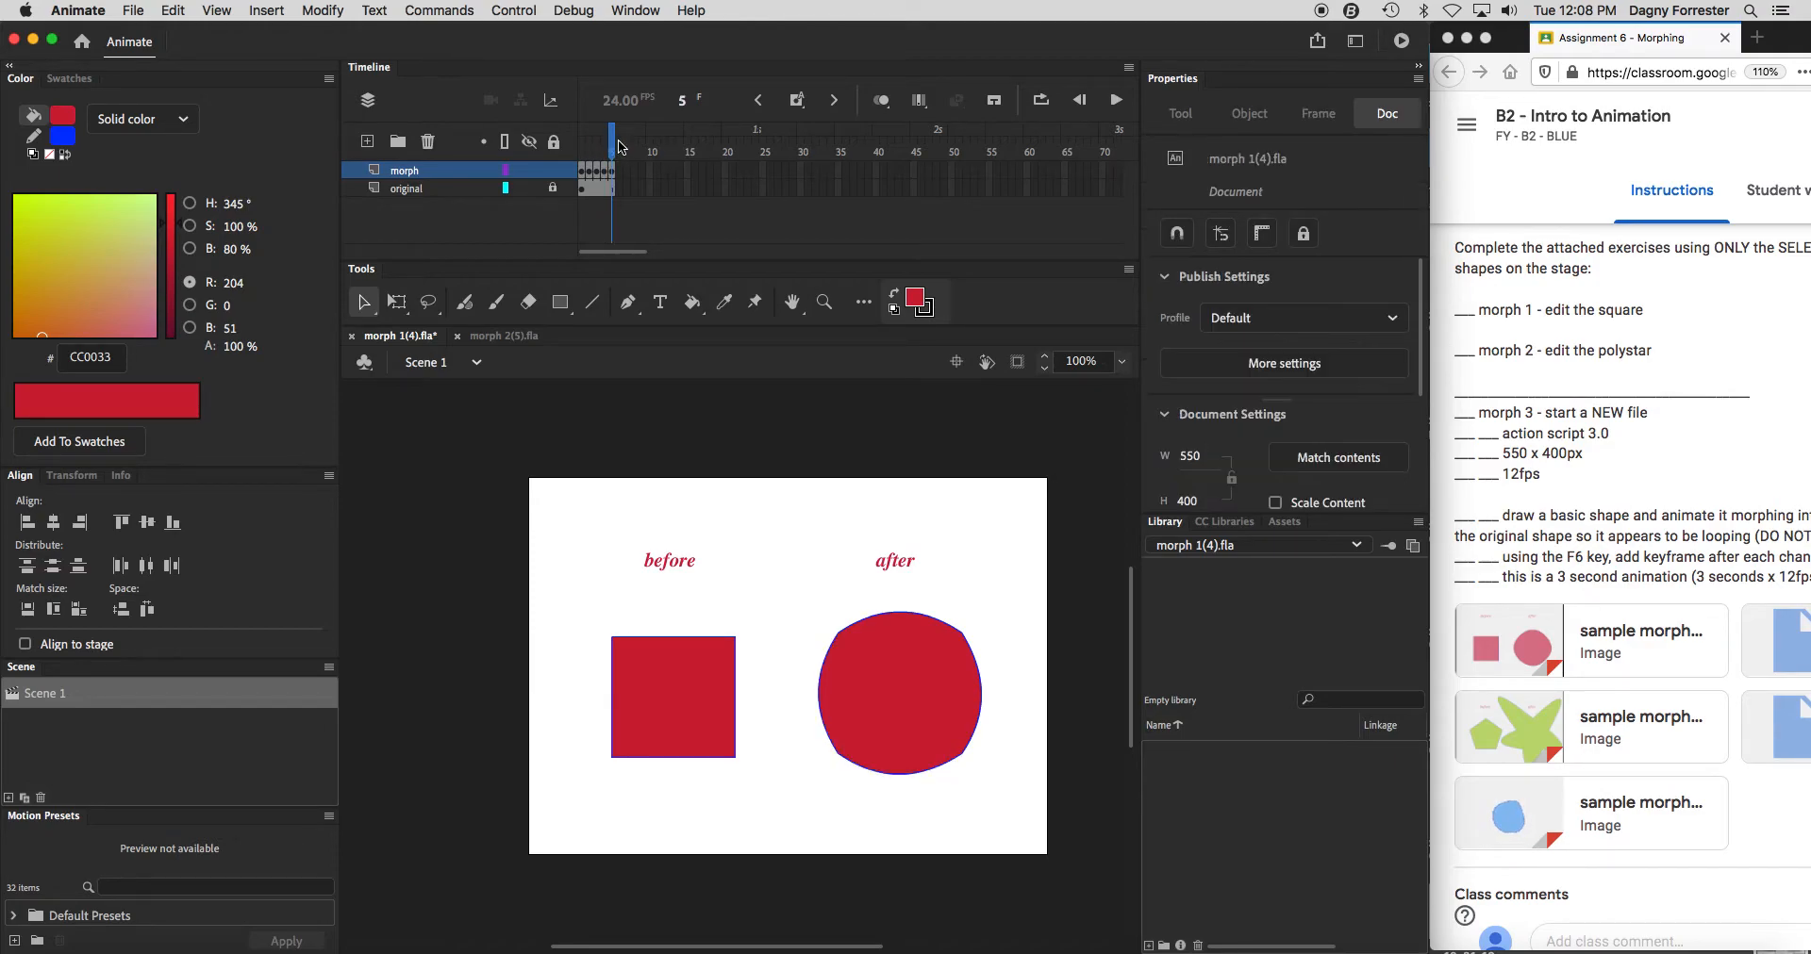
# Add keyframes at frames 6 and 7, bulging the upper edge slightly in the first and the right edge in the second.
pyautogui.click(620, 146)
pyautogui.moveTo(893, 612); pyautogui.dragTo(893, 604)
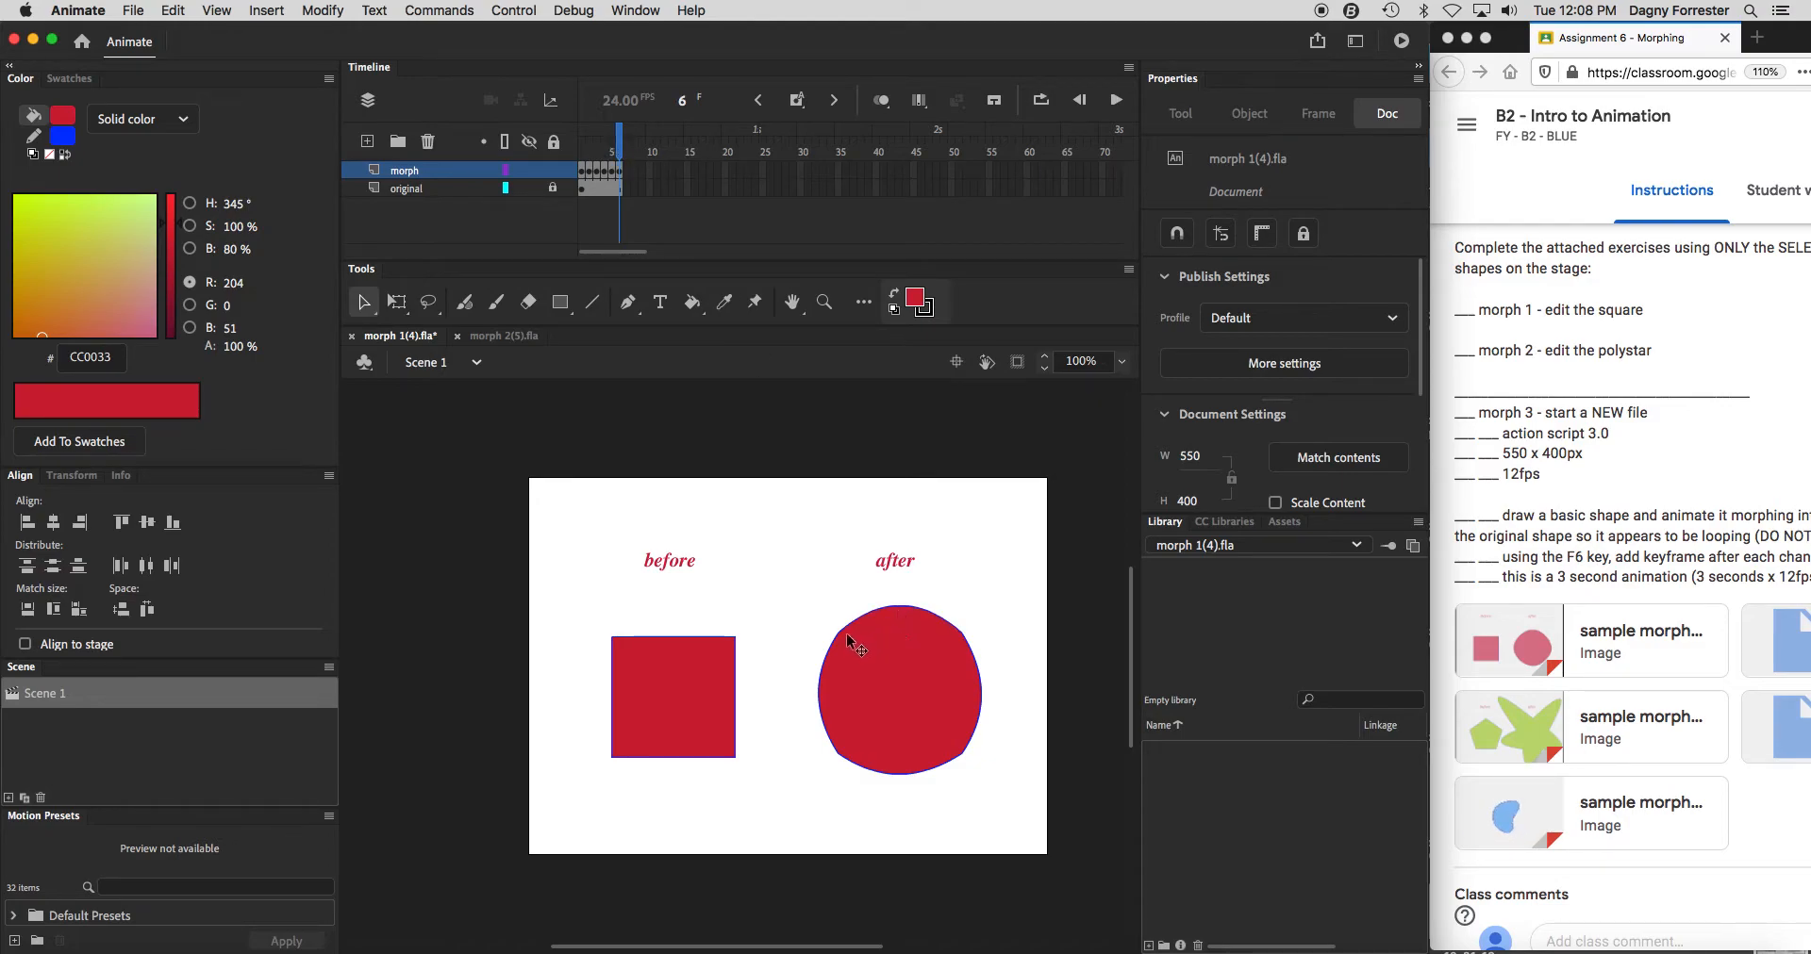
pyautogui.press('F6')
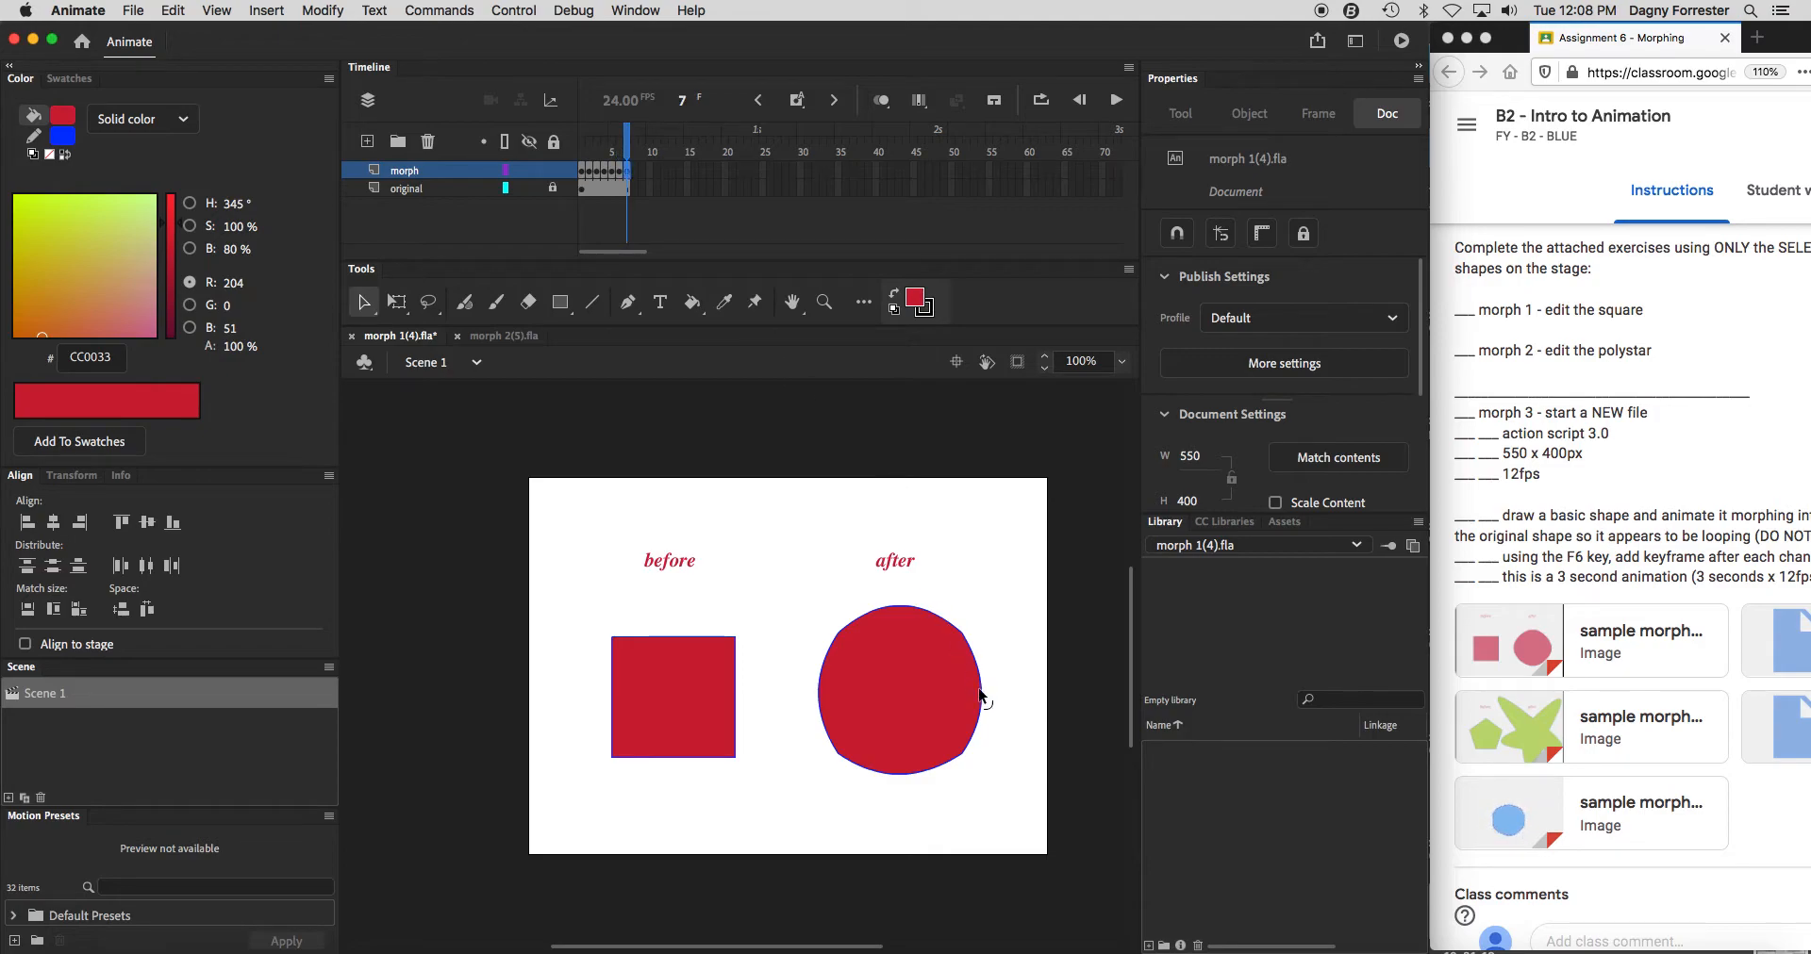
pyautogui.moveTo(984, 698); pyautogui.dragTo(989, 706)
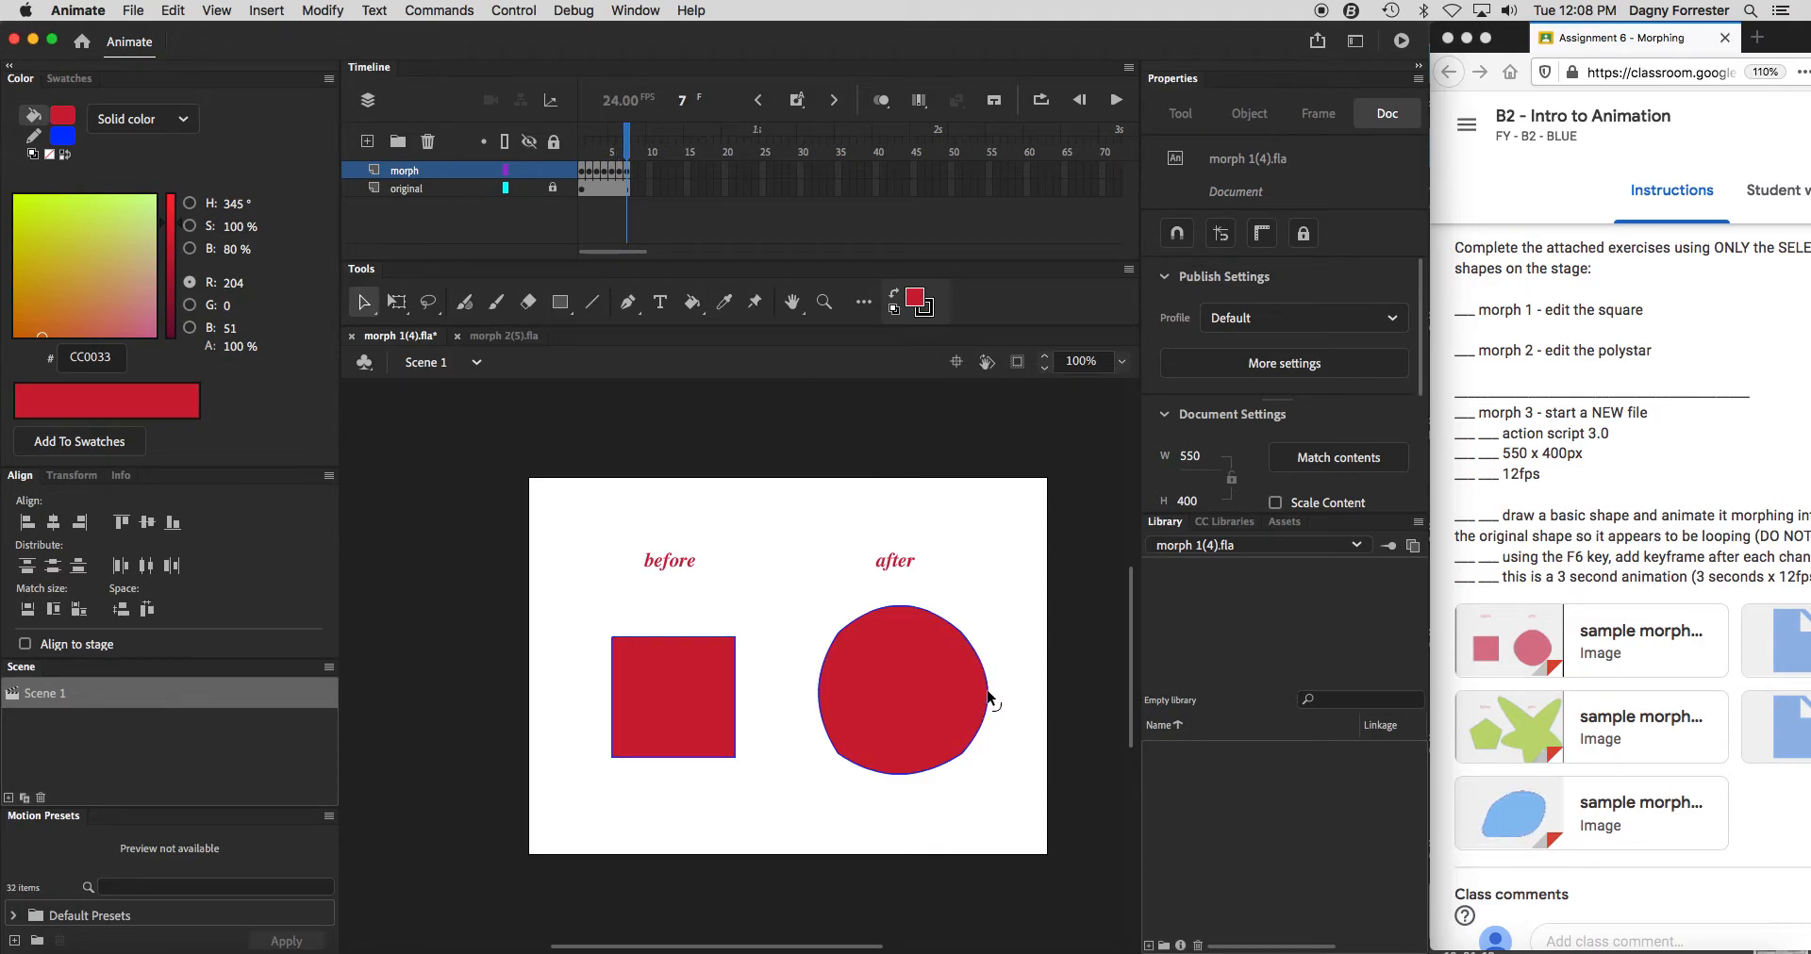
# Add keyframes at frames 8 and 9, bulging the lower edge slightly in the first and the left edge in the second.
pyautogui.press('F6')
pyautogui.moveTo(914, 777); pyautogui.dragTo(912, 783)
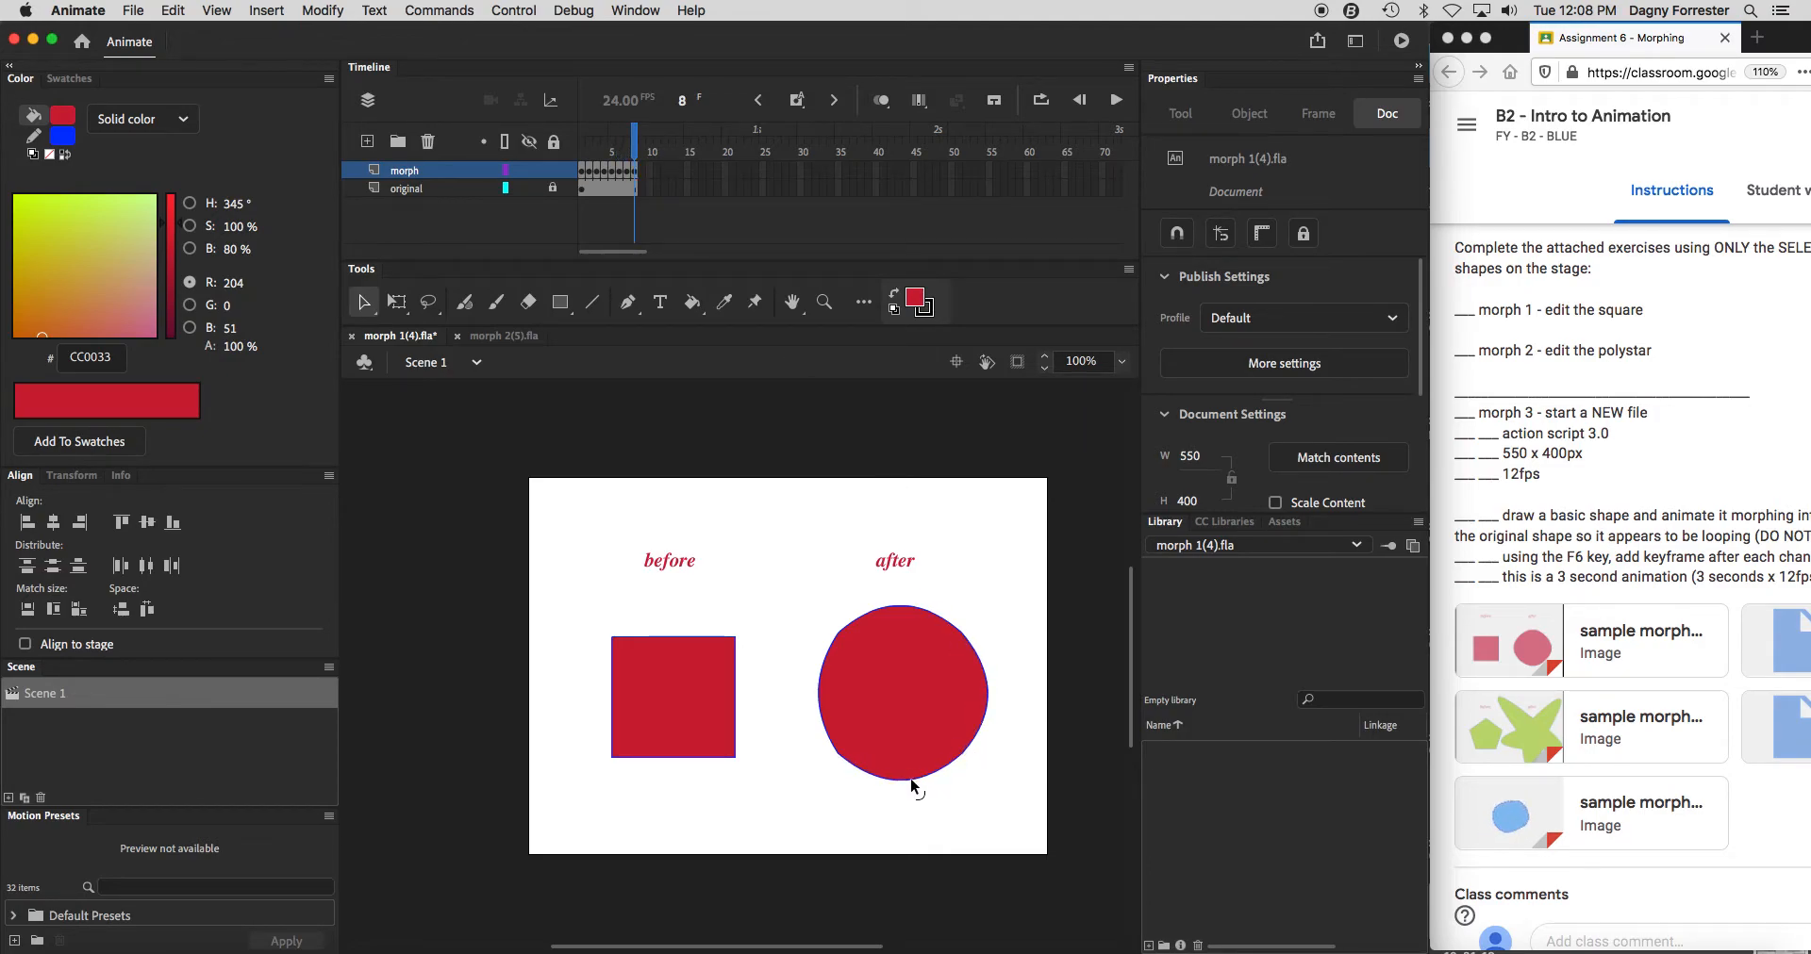
pyautogui.press('F6')
pyautogui.moveTo(815, 699); pyautogui.dragTo(812, 699)
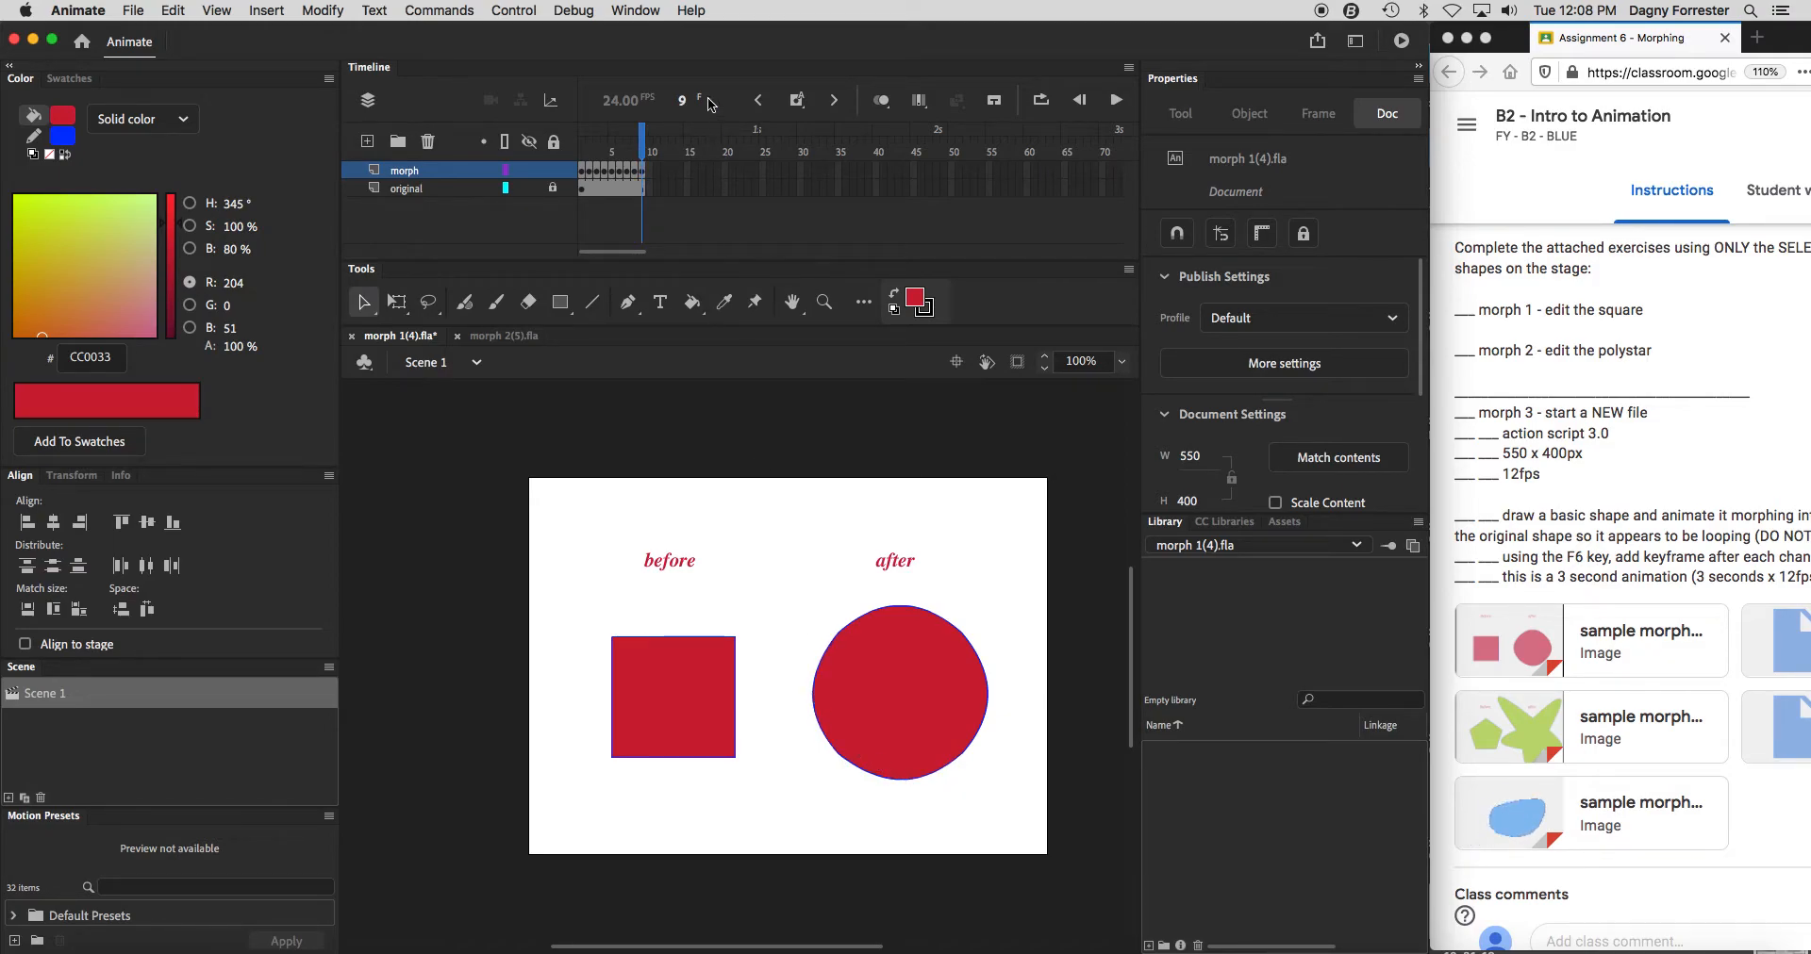
# Play the morph animation once, and turn on looping to preview it again.
pyautogui.moveTo(644, 139)
pyautogui.mouseDown()
pyautogui.moveTo(580, 141)
pyautogui.moveTo(644, 141)
pyautogui.mouseUp()
pyautogui.click(1116, 100)
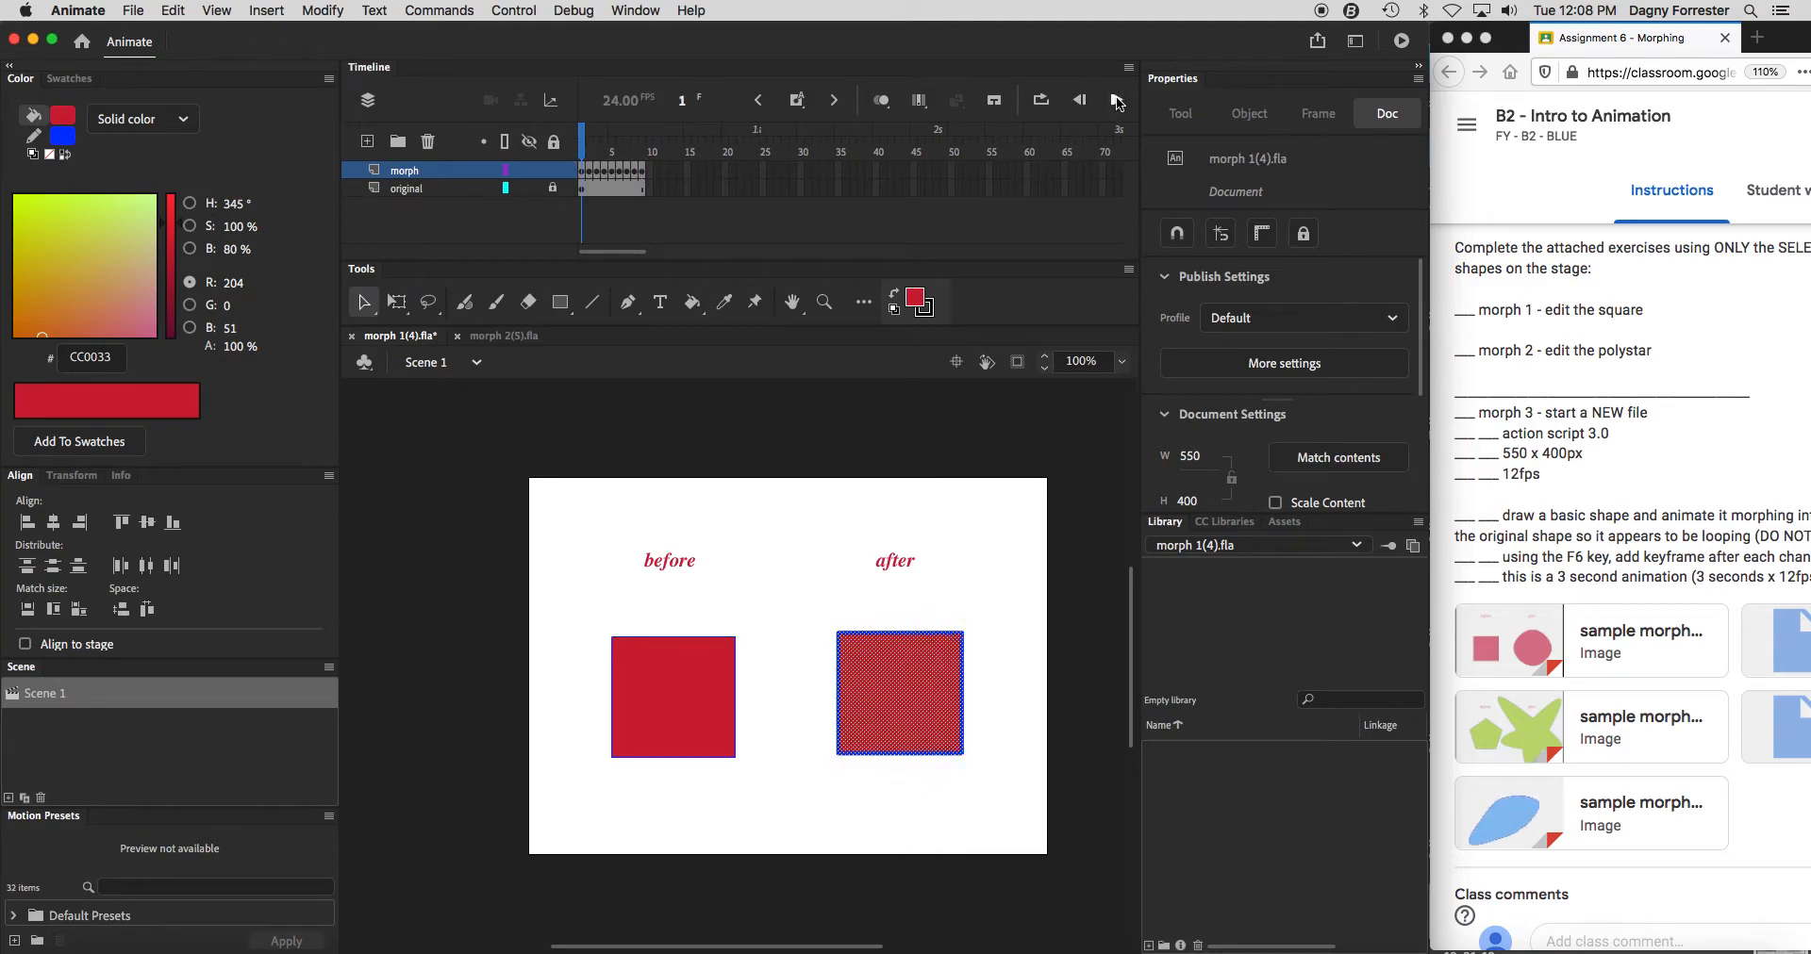
pyautogui.click(1041, 100)
pyautogui.click(1117, 101)
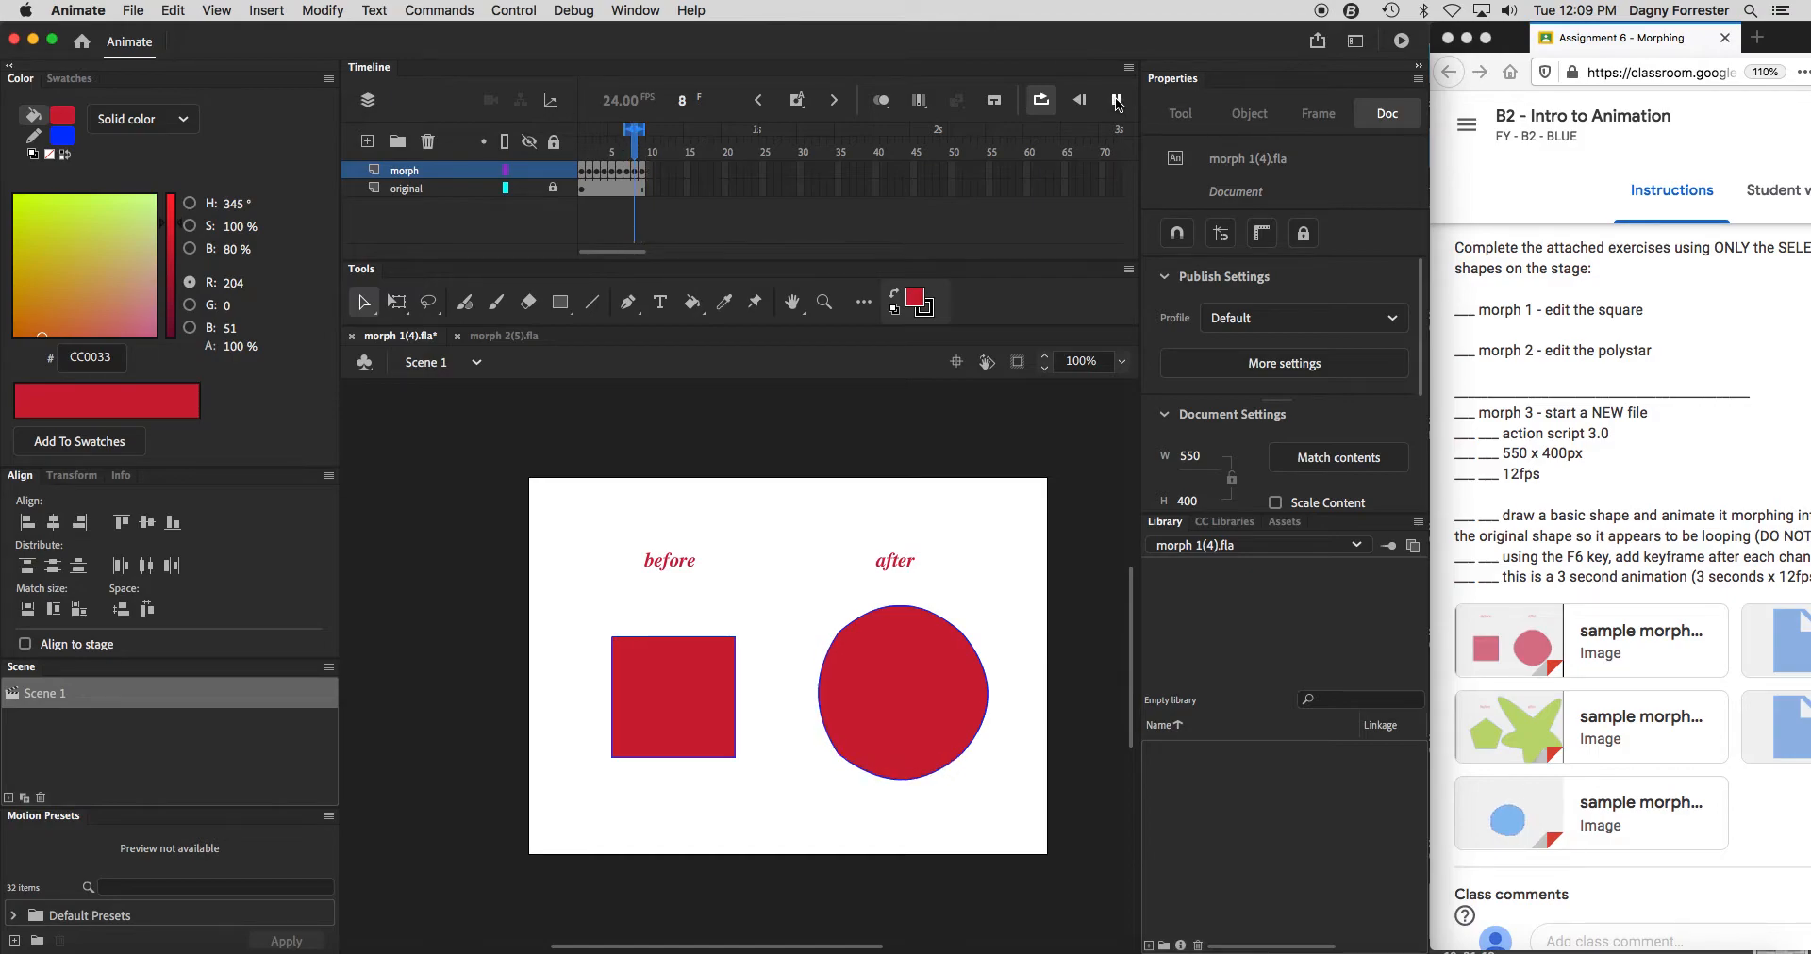
pyautogui.click(1117, 101)
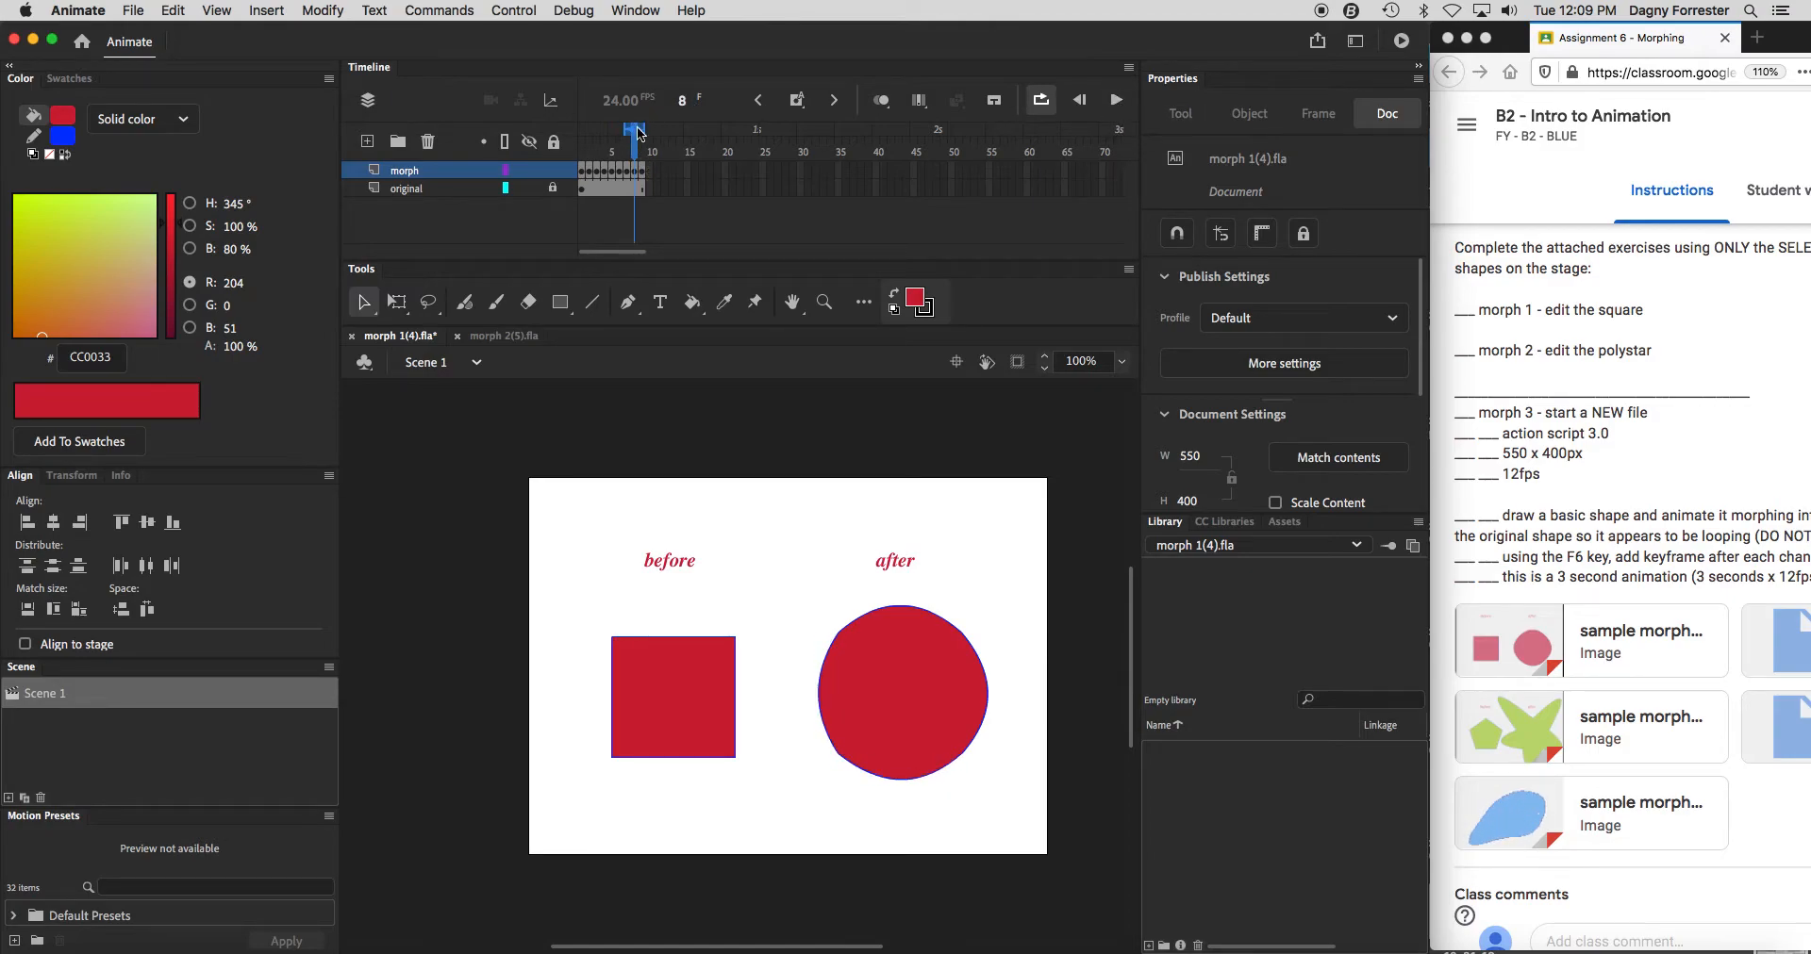
# Extend the loop range back to frame 1 and preview the full looped animation.
pyautogui.moveTo(597, 132); pyautogui.dragTo(582, 135)
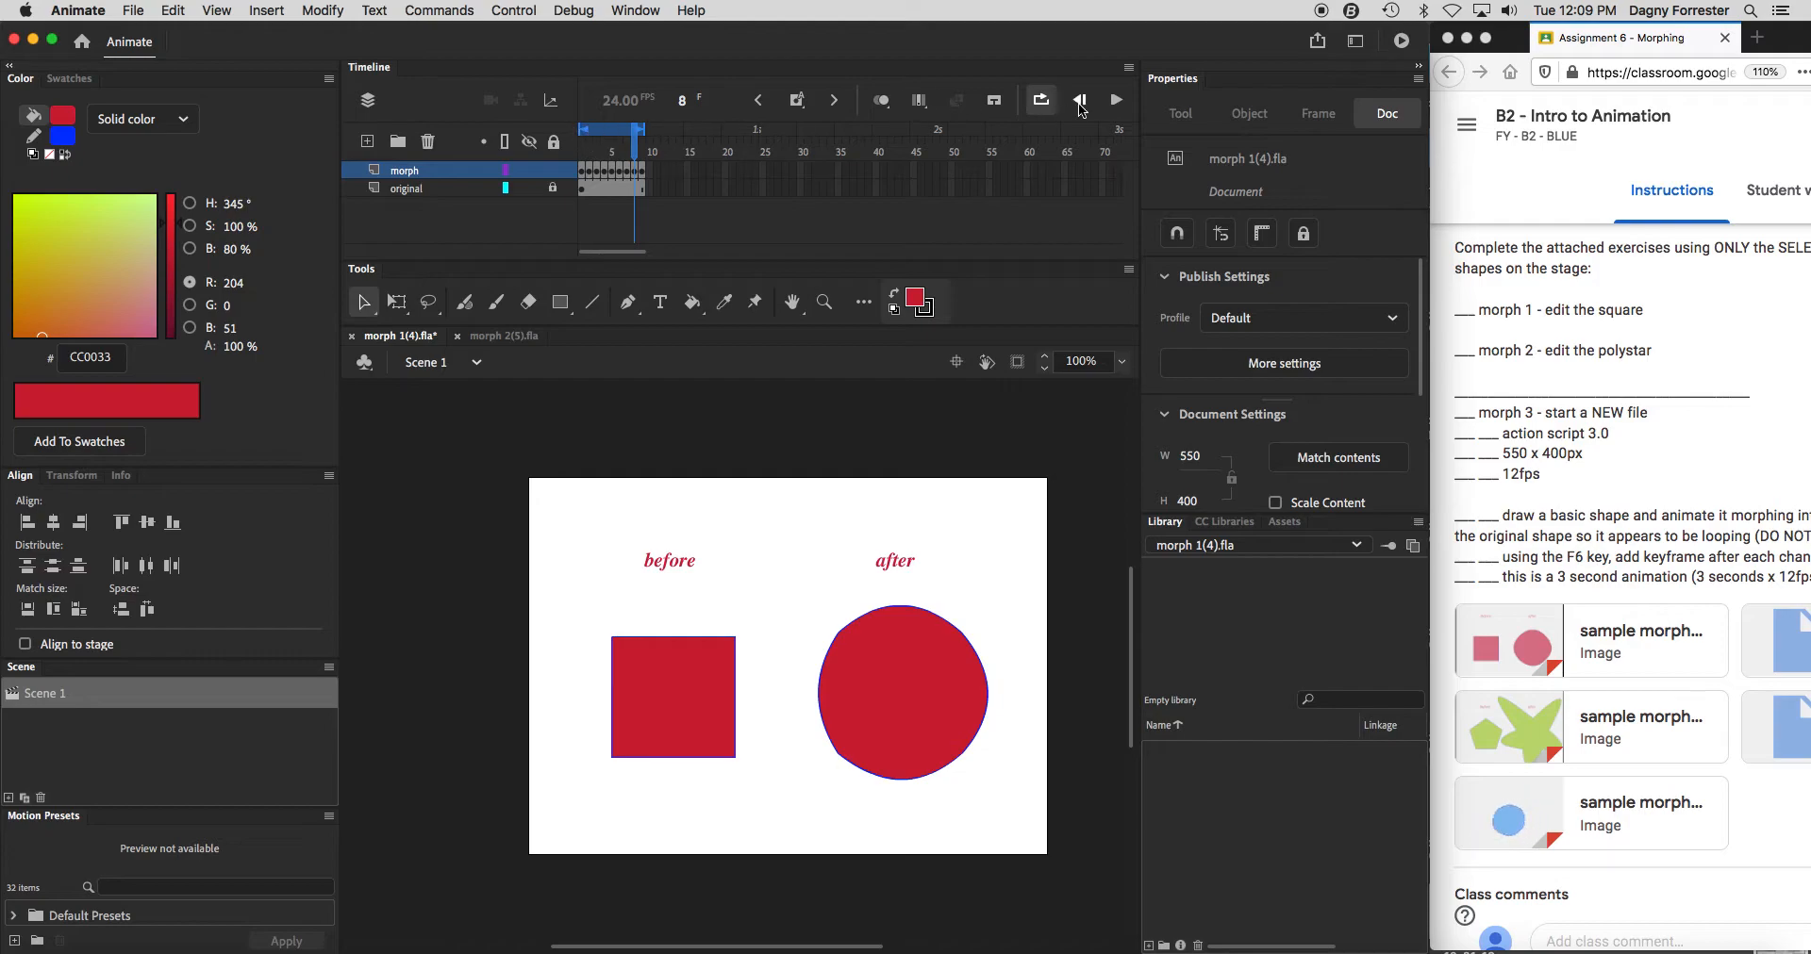
pyautogui.click(1117, 101)
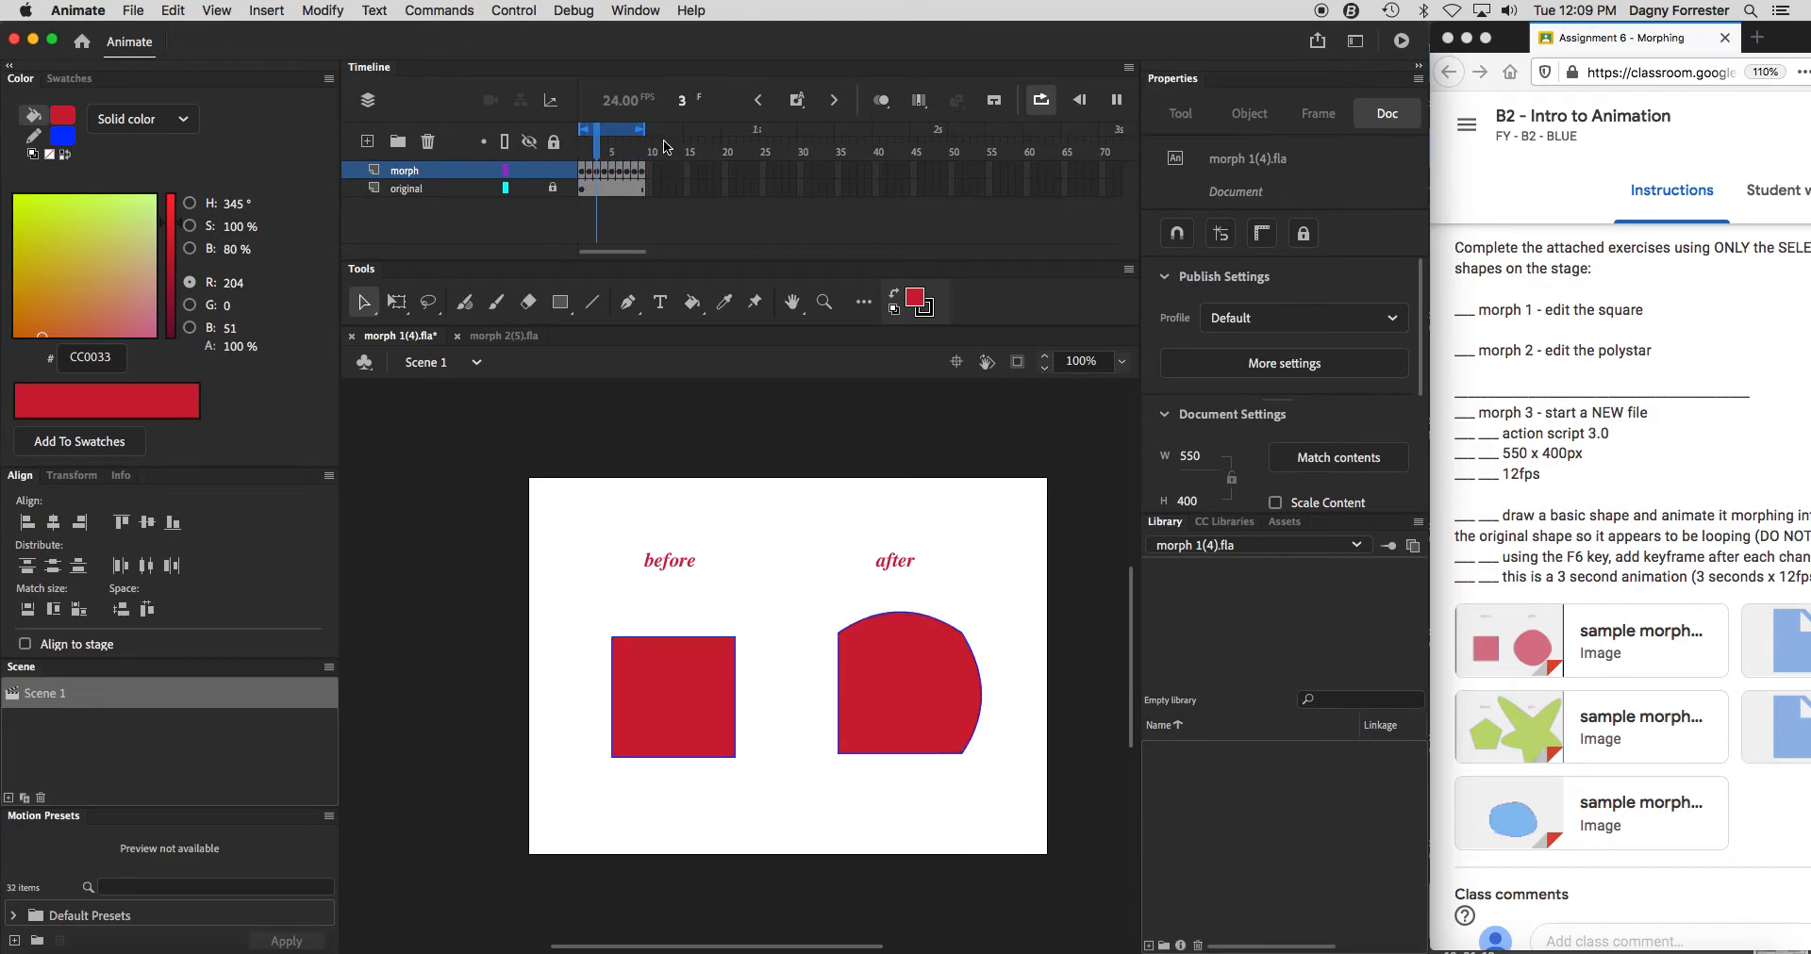
pyautogui.click(1119, 99)
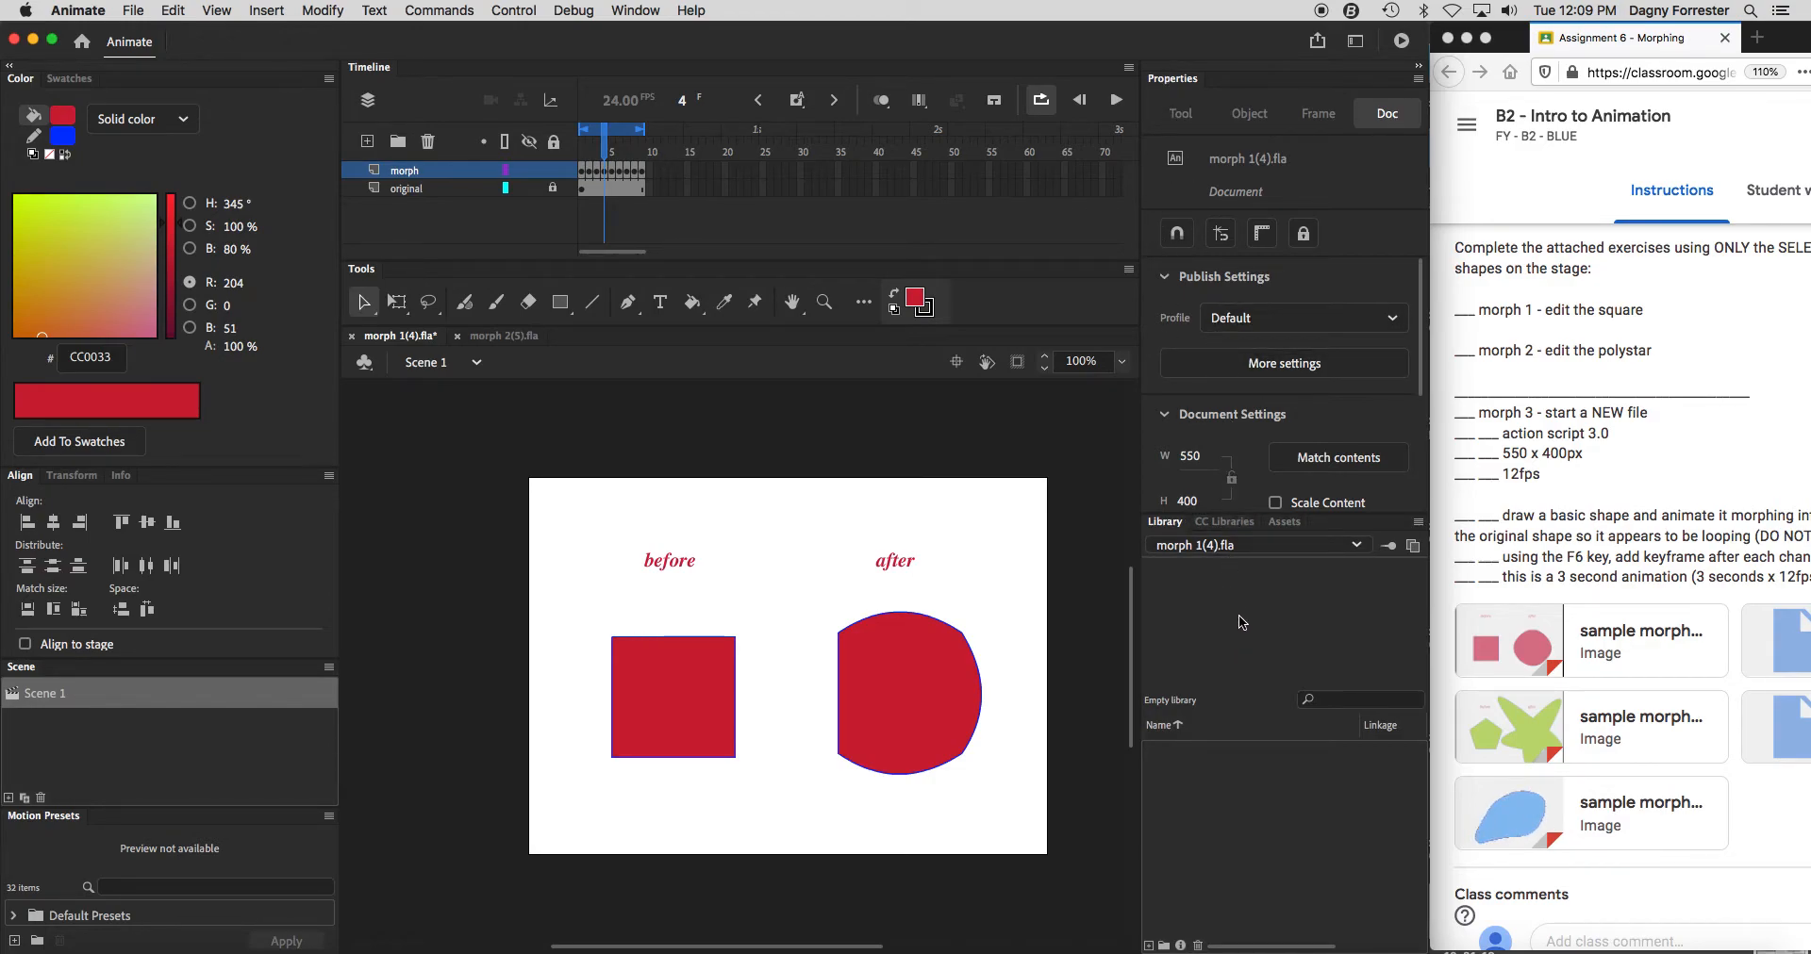
# Set the document's frame rate to 12 FPS.
pyautogui.moveTo(1252, 513); pyautogui.dragTo(1256, 726)
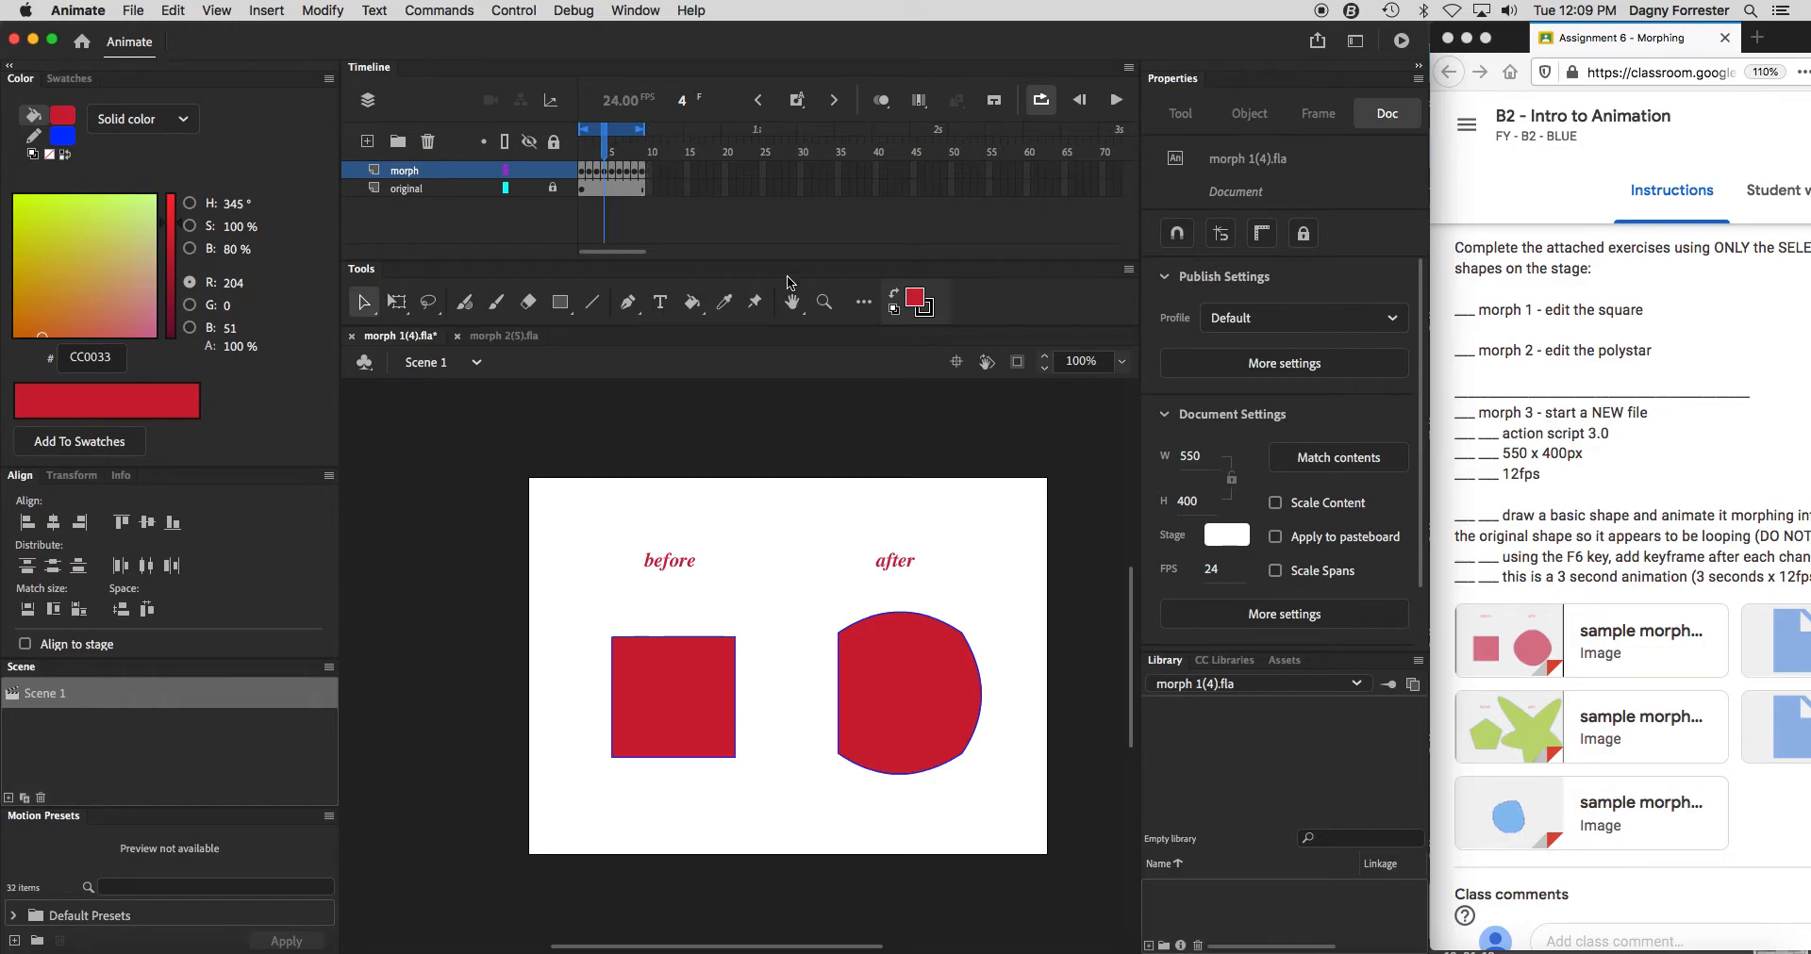
pyautogui.click(1216, 569)
pyautogui.write('12')
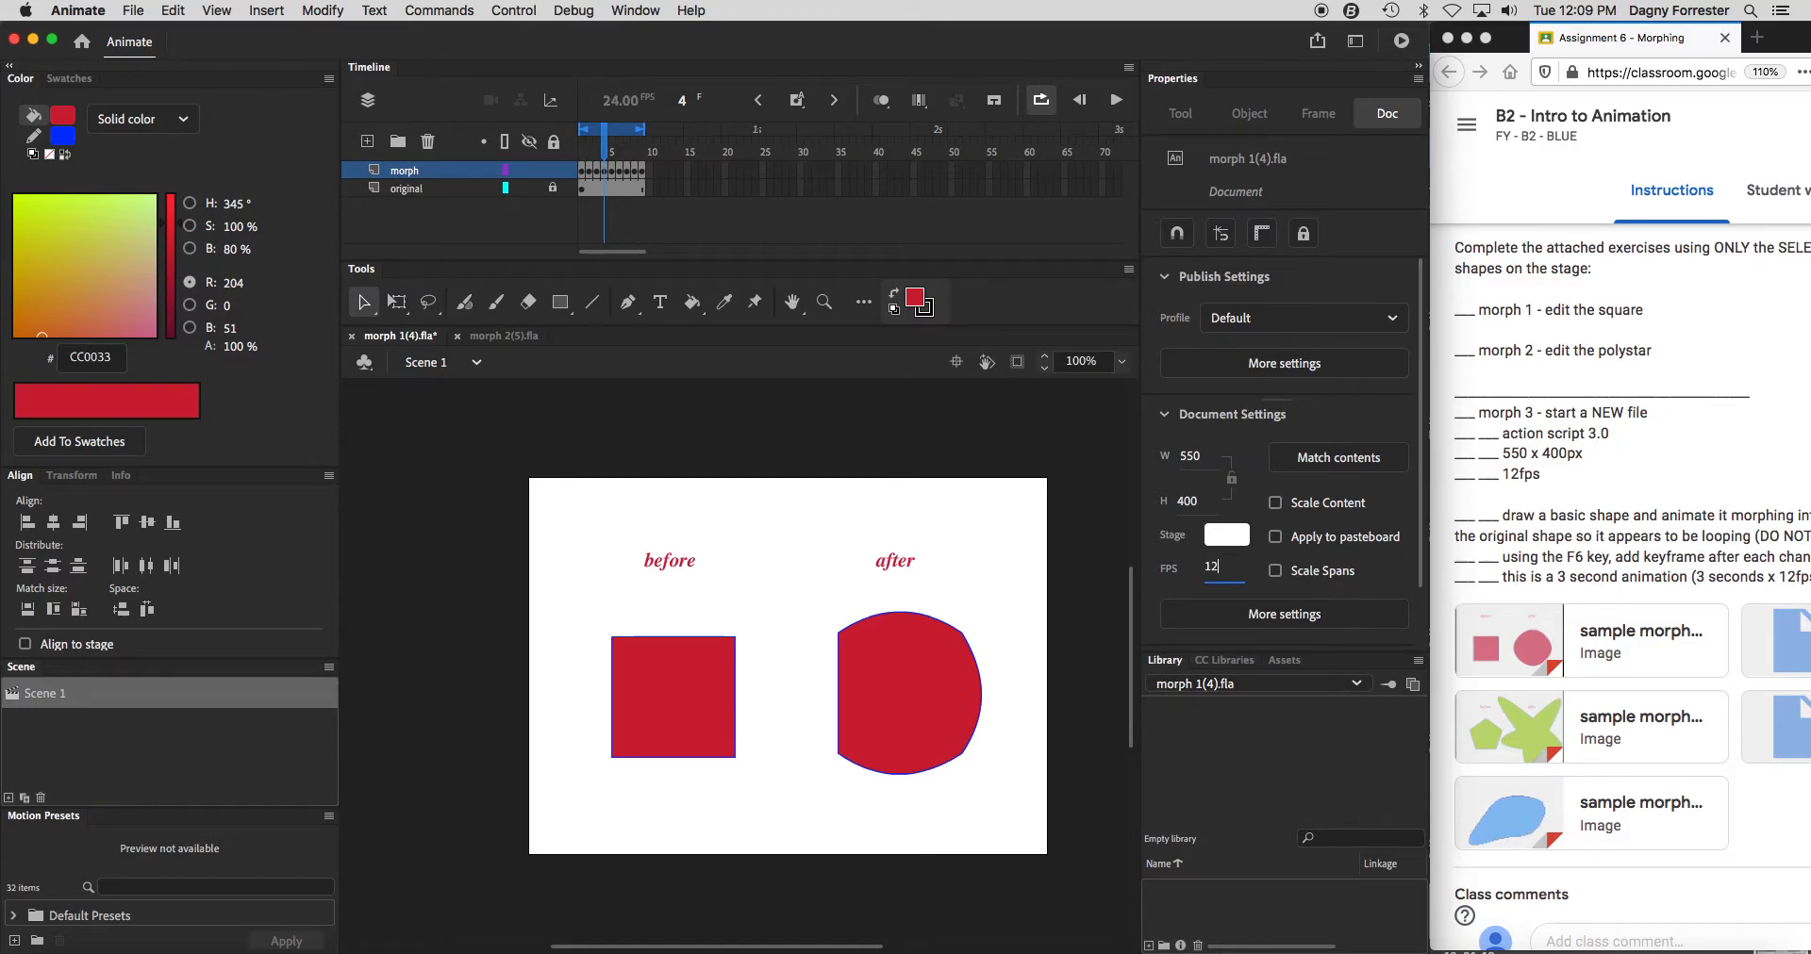
pyautogui.press('Return')
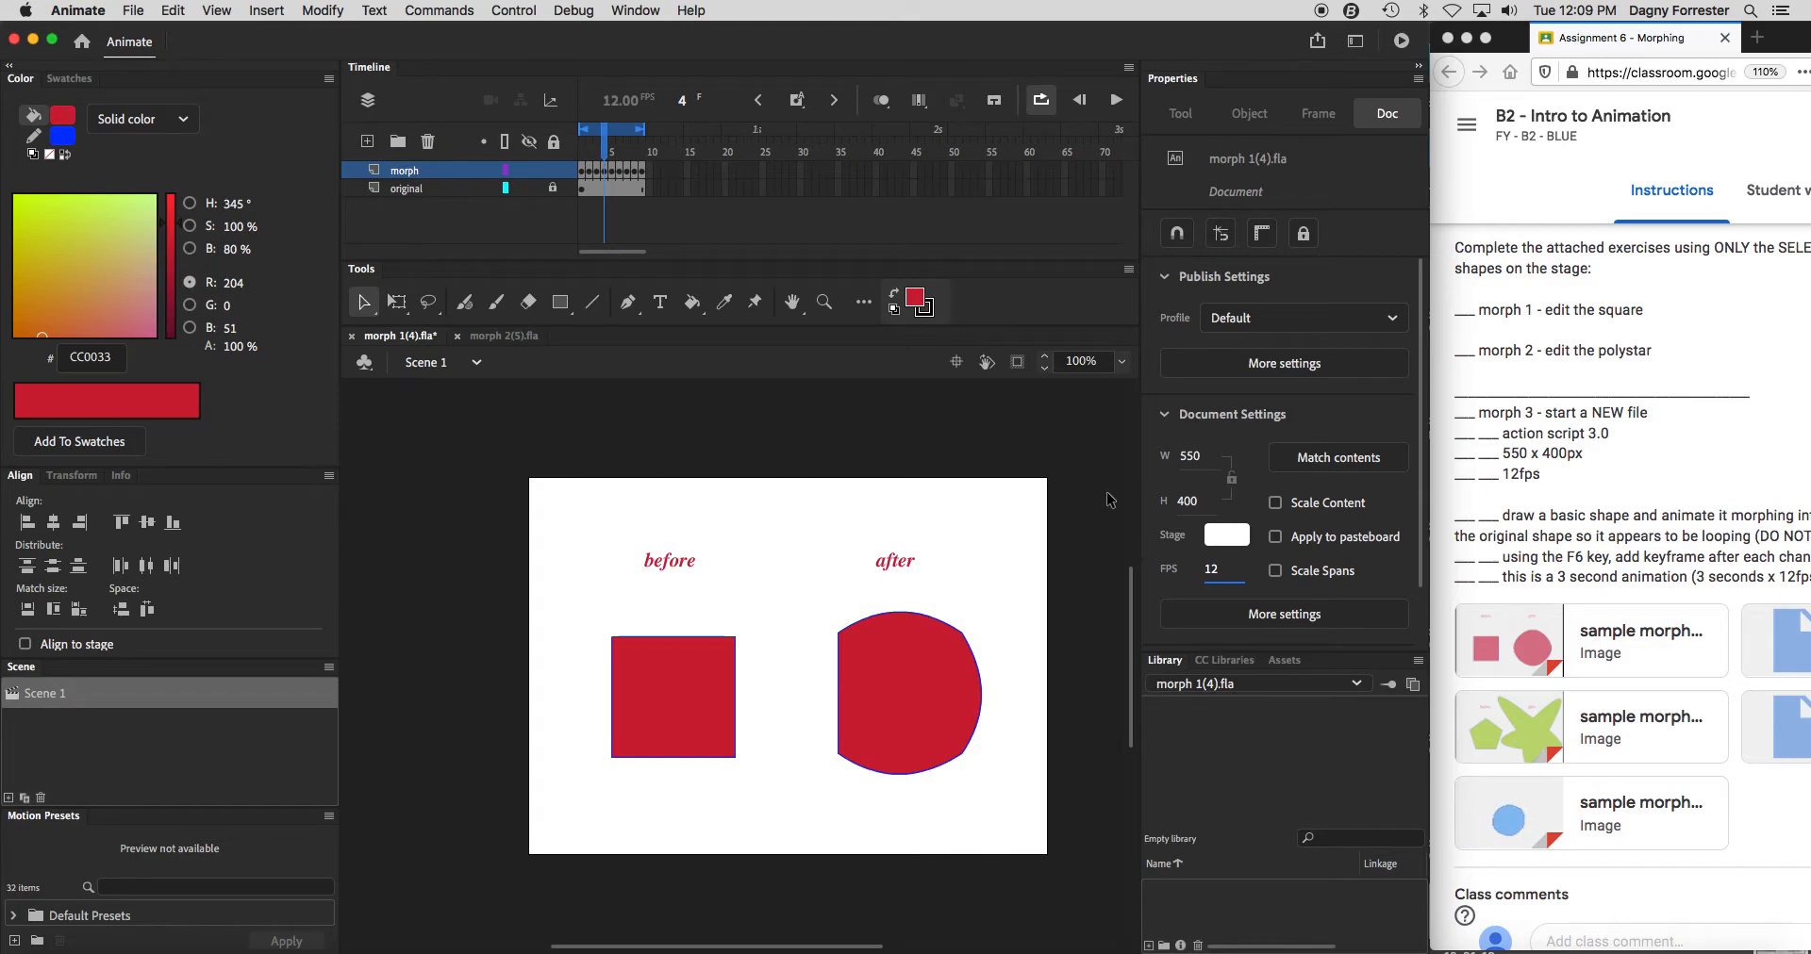
# Test the morph 1 movie in the preview player and close the preview.
pyautogui.press('super+Return')
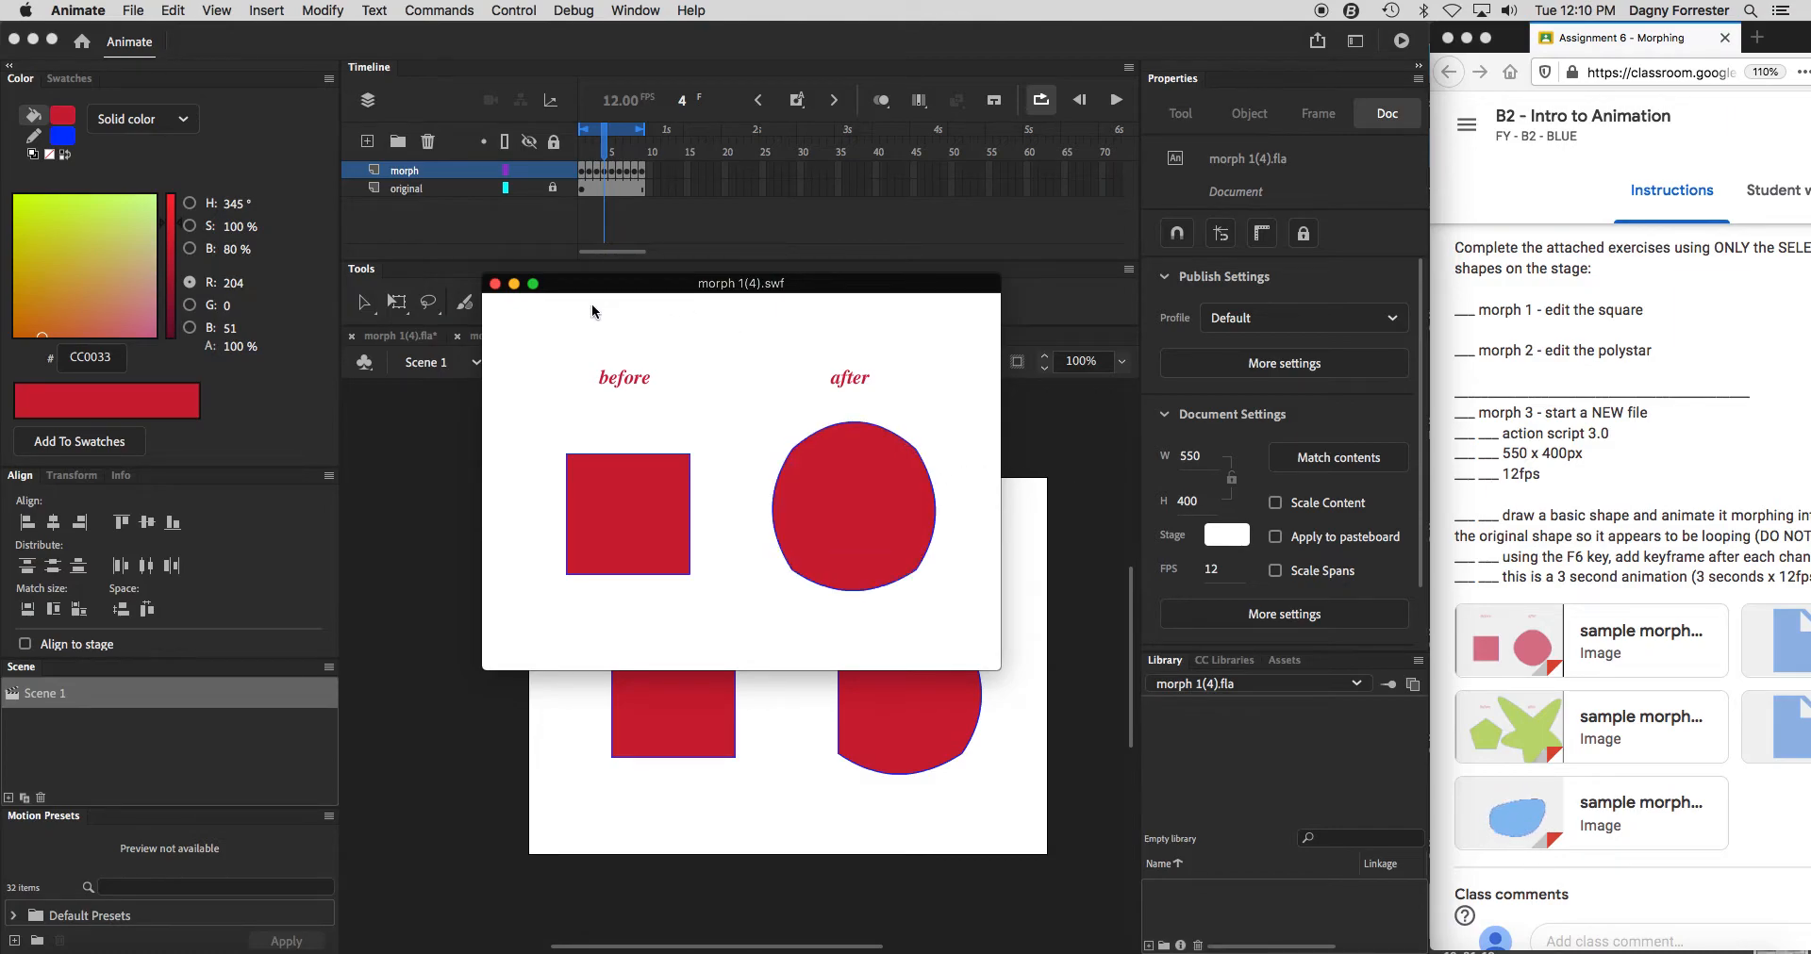
pyautogui.click(494, 283)
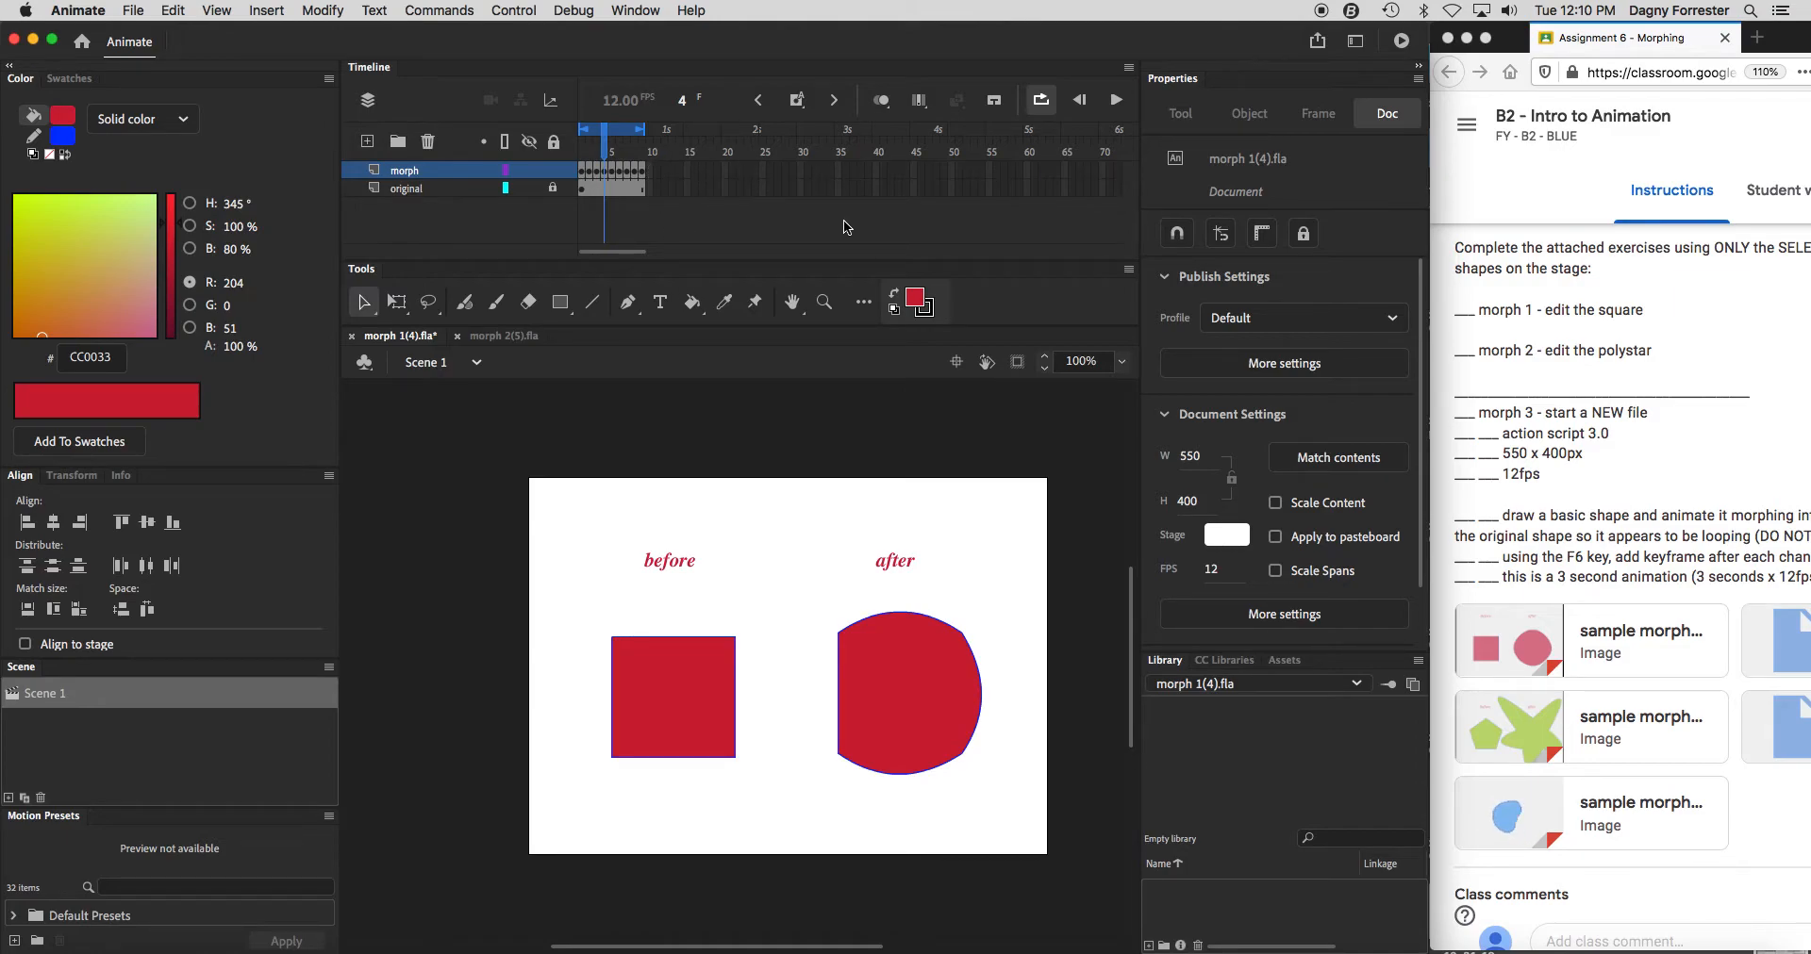
# Switch to the morph 2 file and add a new layer named morph above the original layer.
pyautogui.click(509, 337)
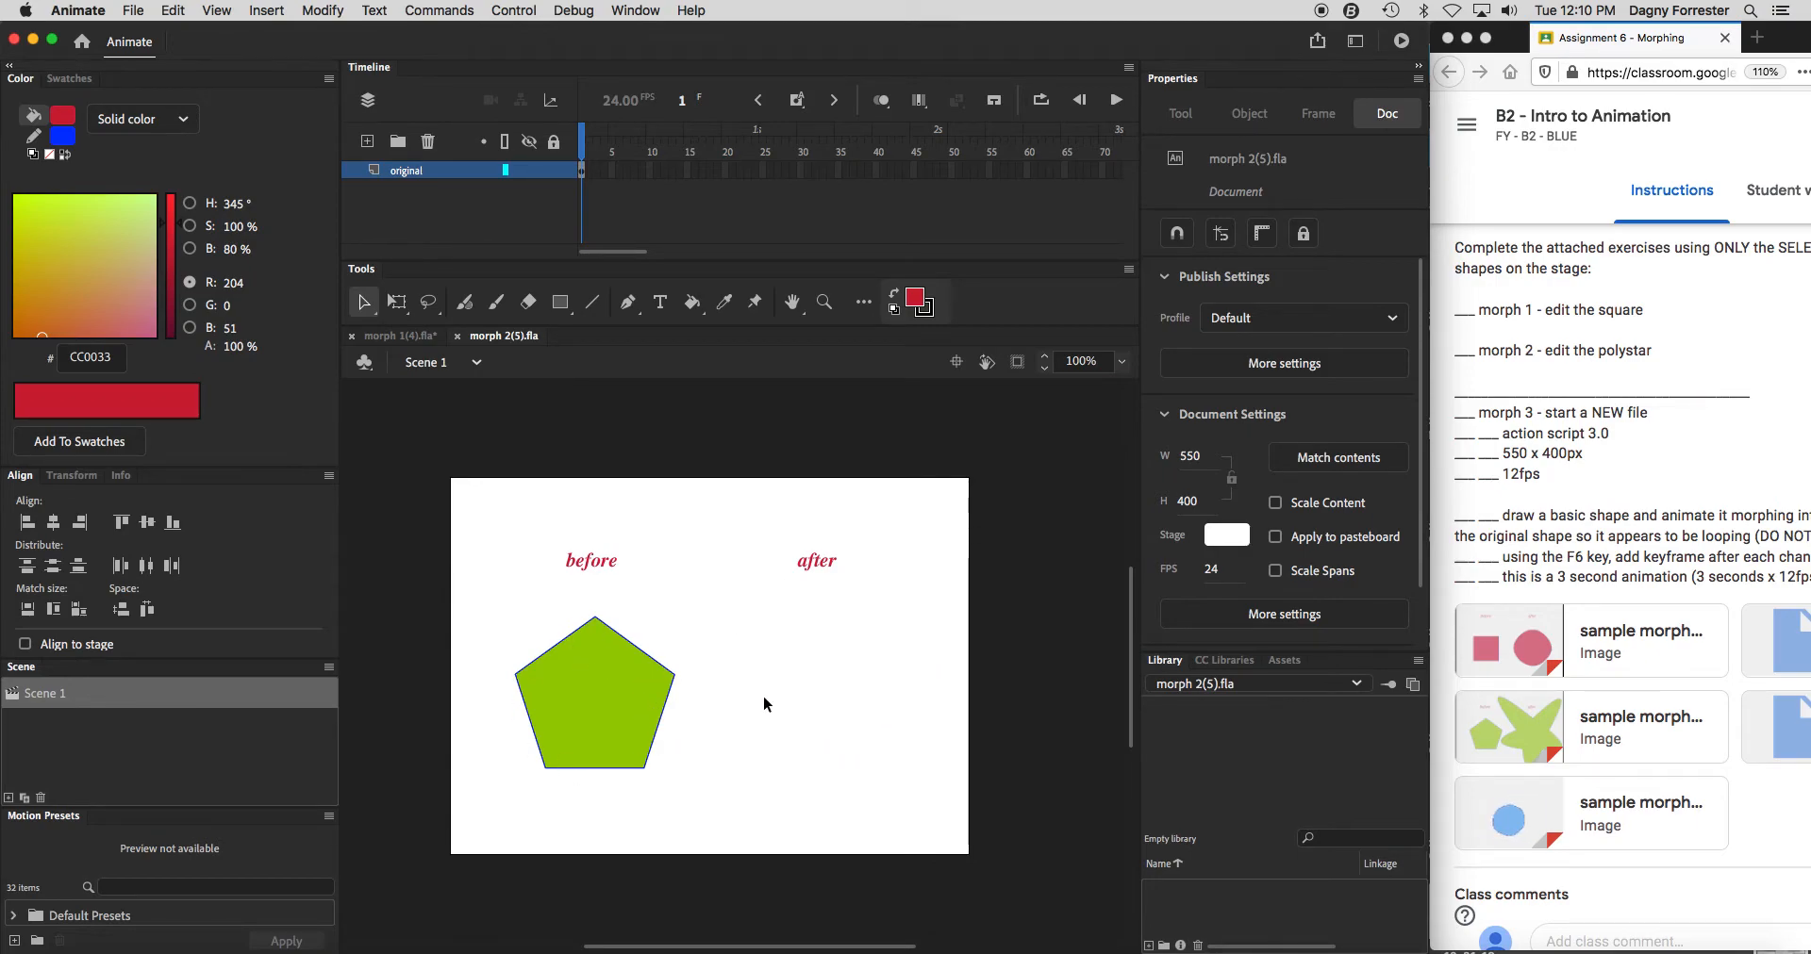
pyautogui.click(367, 143)
pyautogui.doubleClick(413, 168)
pyautogui.write('mo')
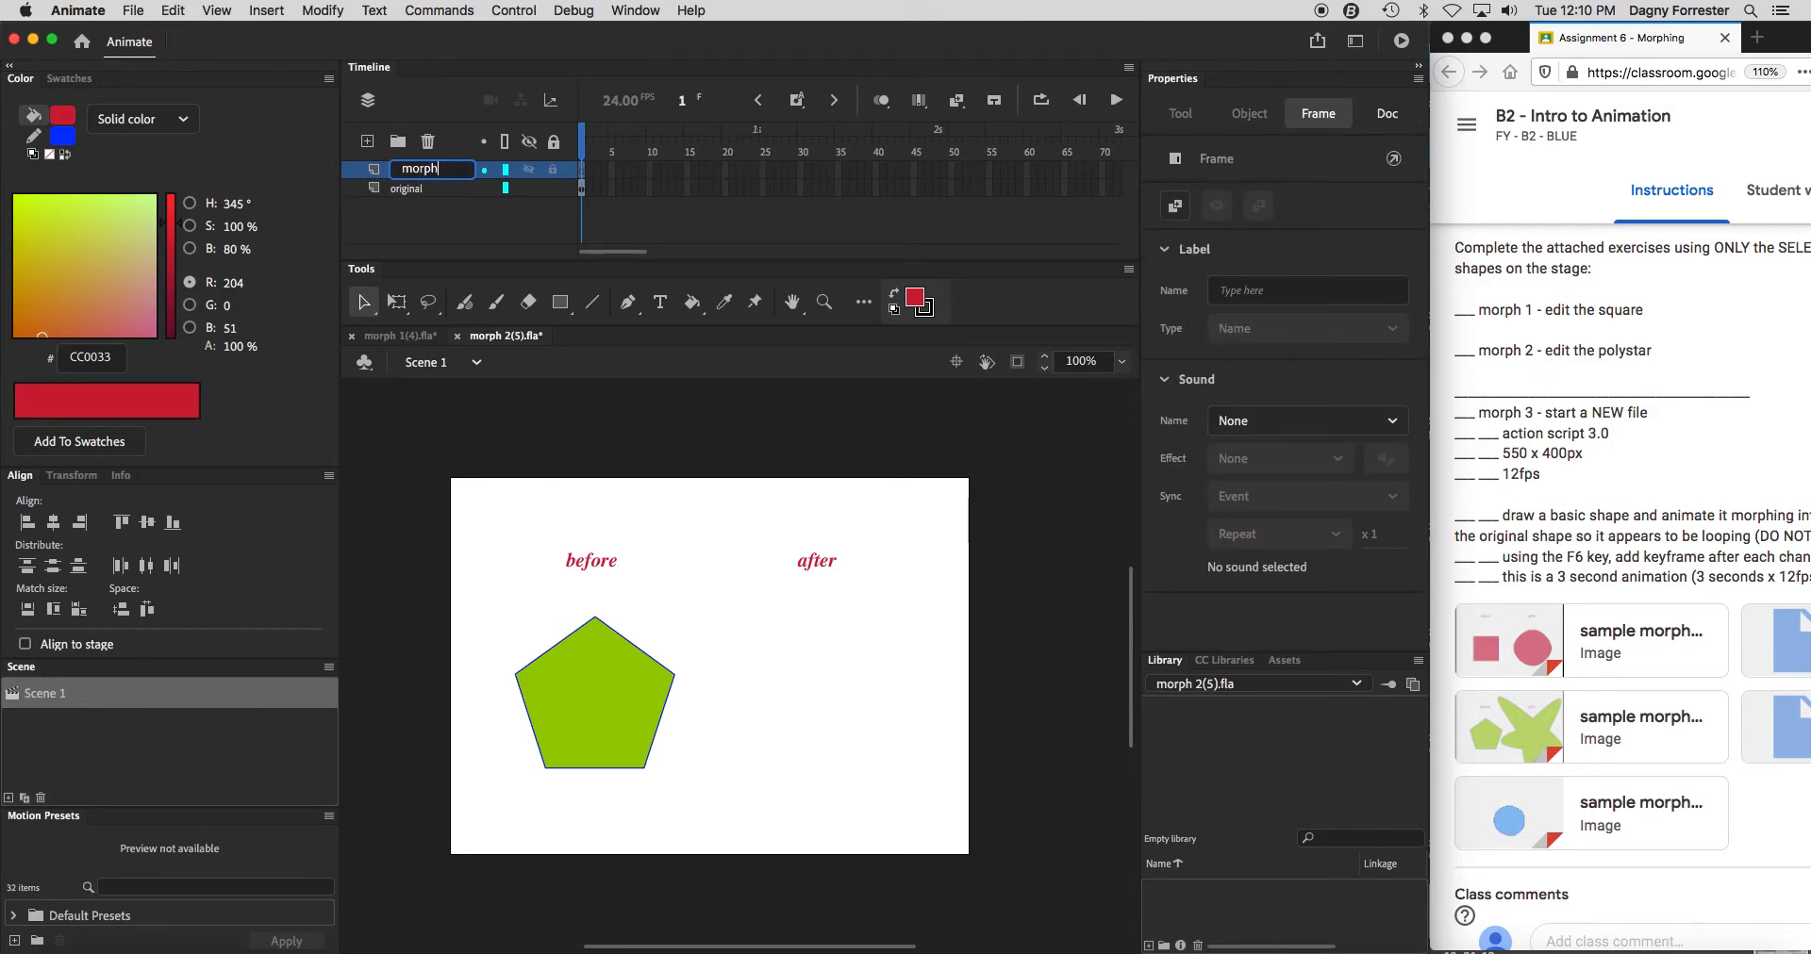
pyautogui.write('rph')
pyautogui.press('Return')
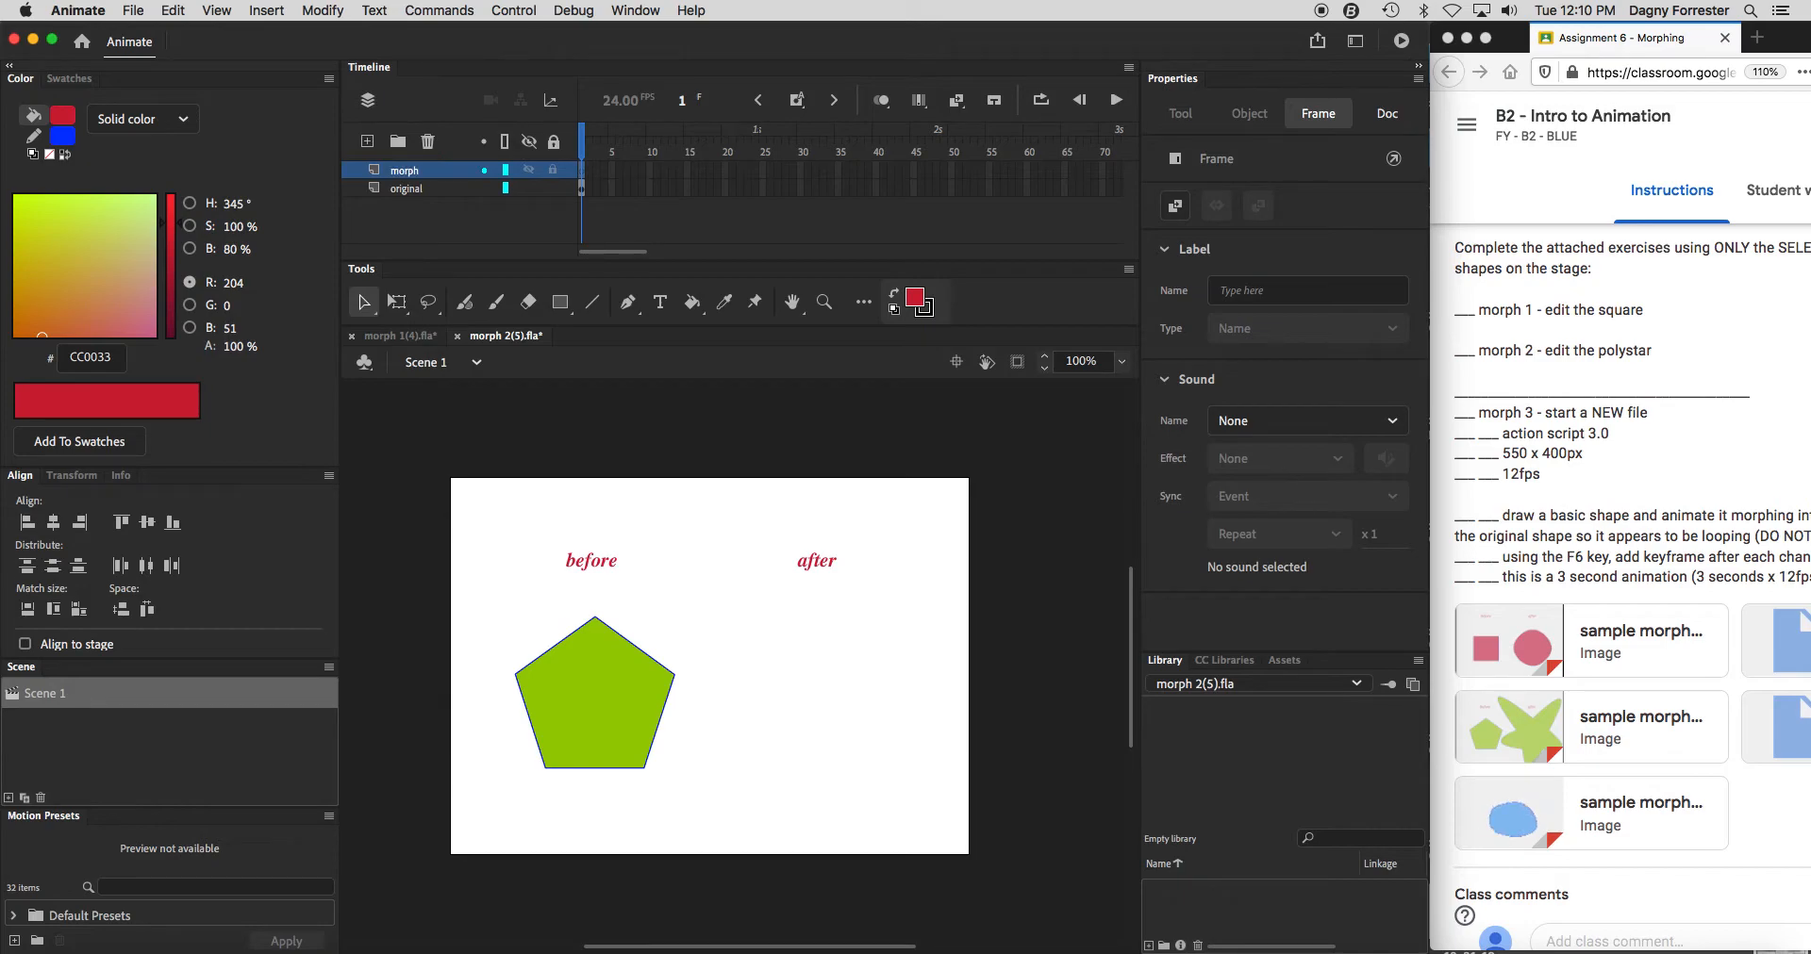
# Copy the green pentagon from the original layer and leave that layer locked.
pyautogui.click(554, 187)
pyautogui.moveTo(493, 598); pyautogui.dragTo(696, 802)
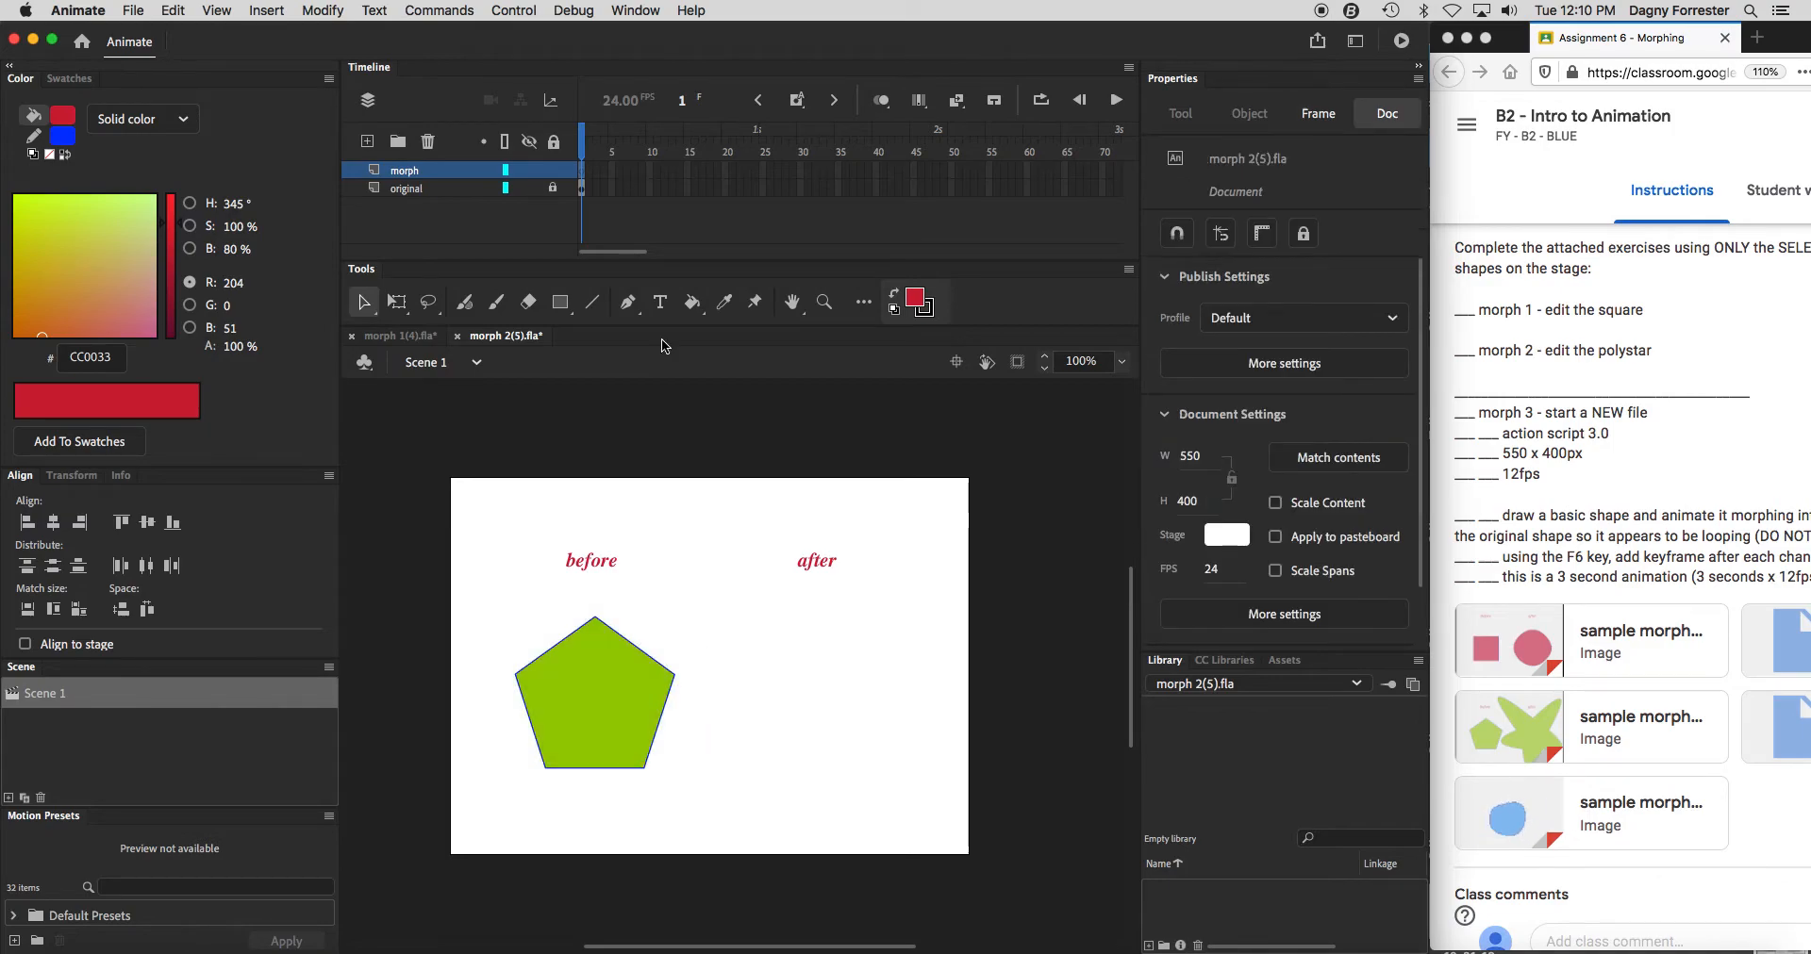
pyautogui.click(552, 189)
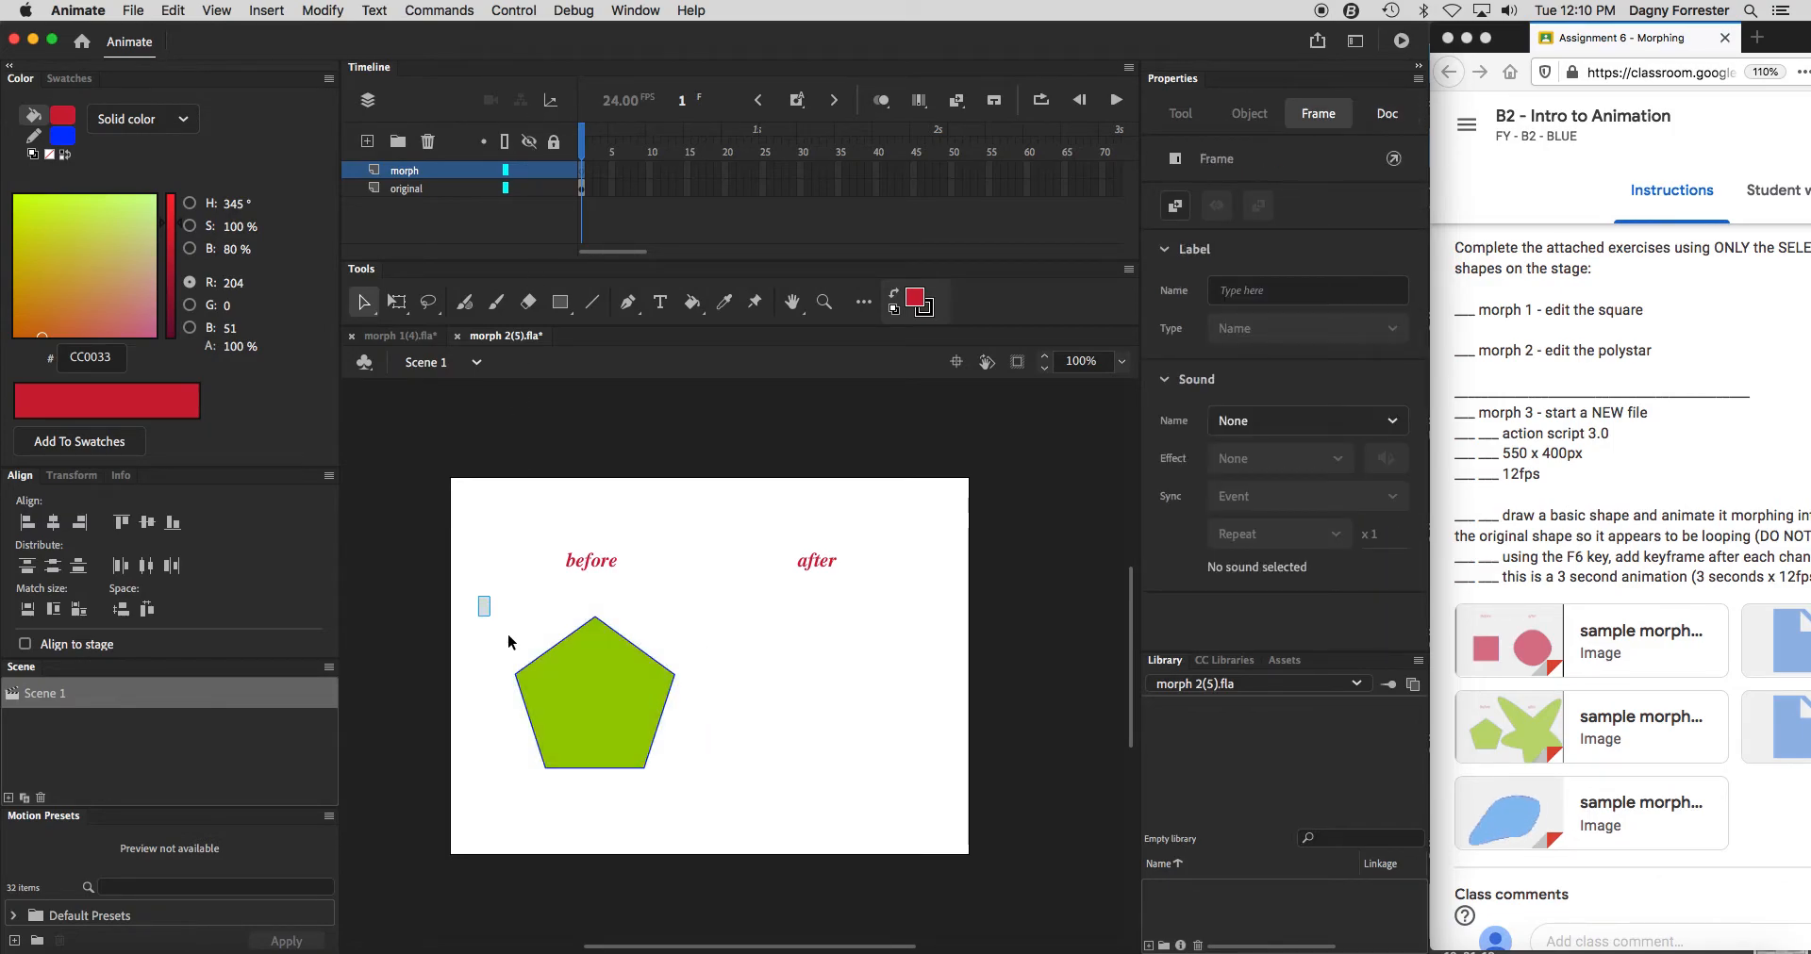
pyautogui.moveTo(478, 594); pyautogui.dragTo(713, 812)
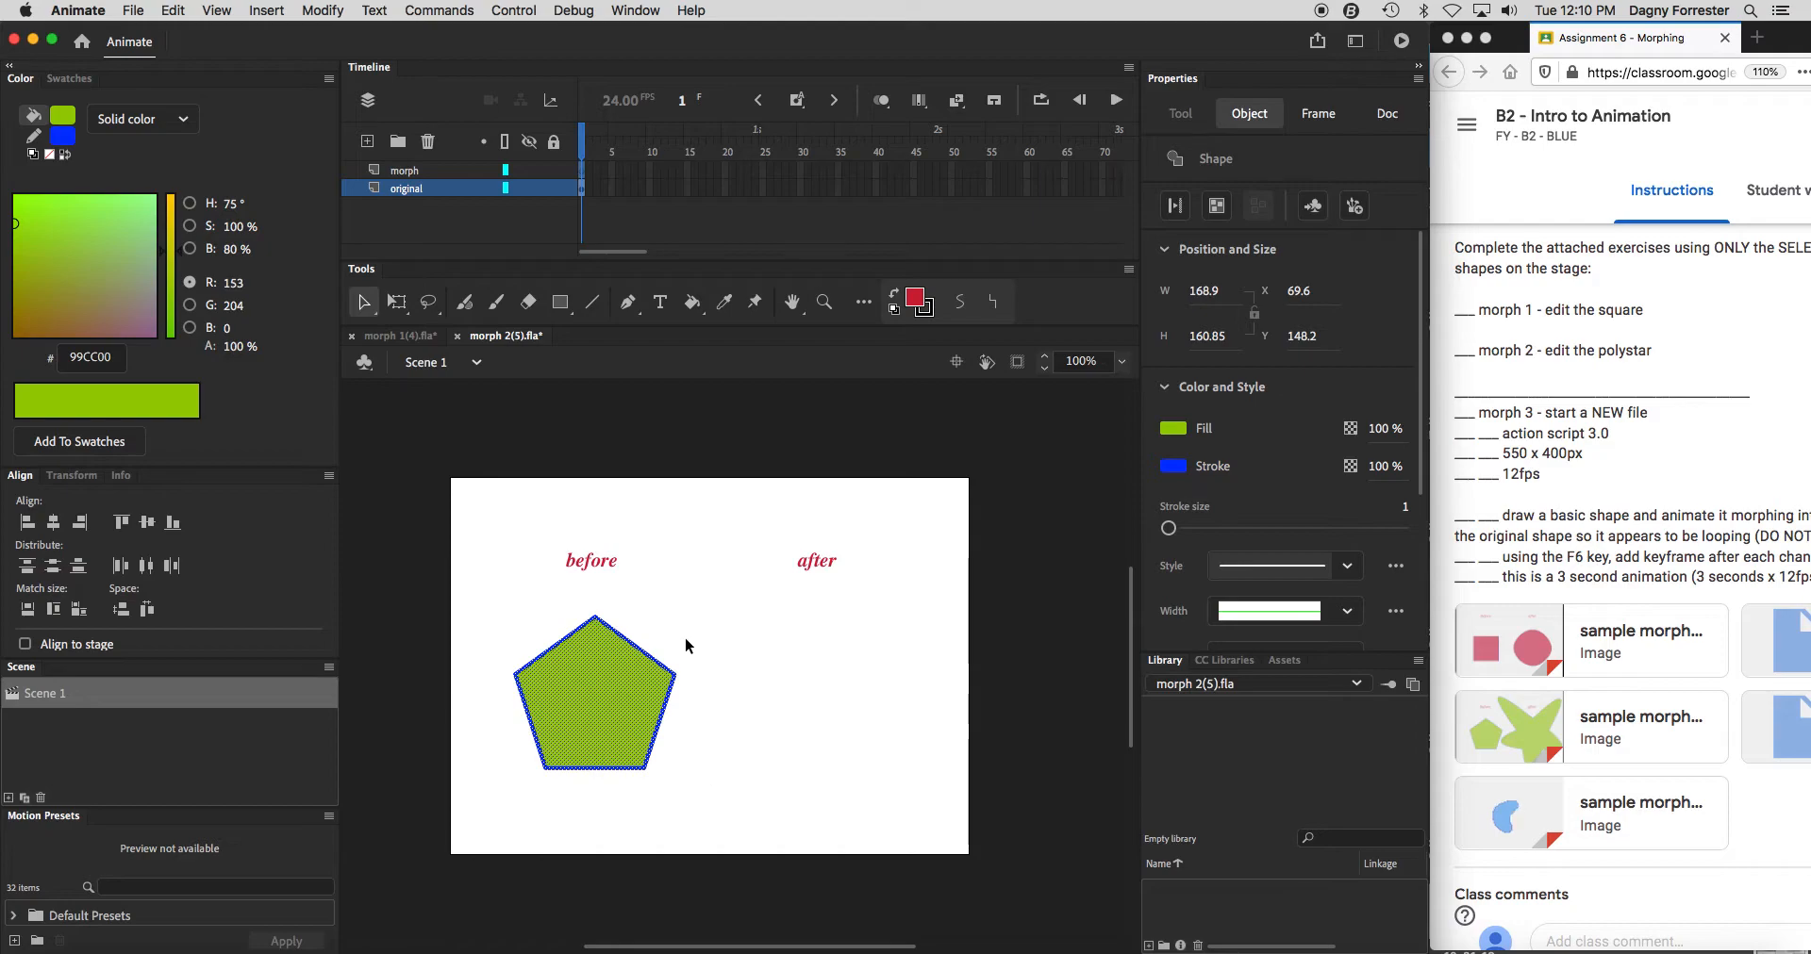
pyautogui.click(554, 188)
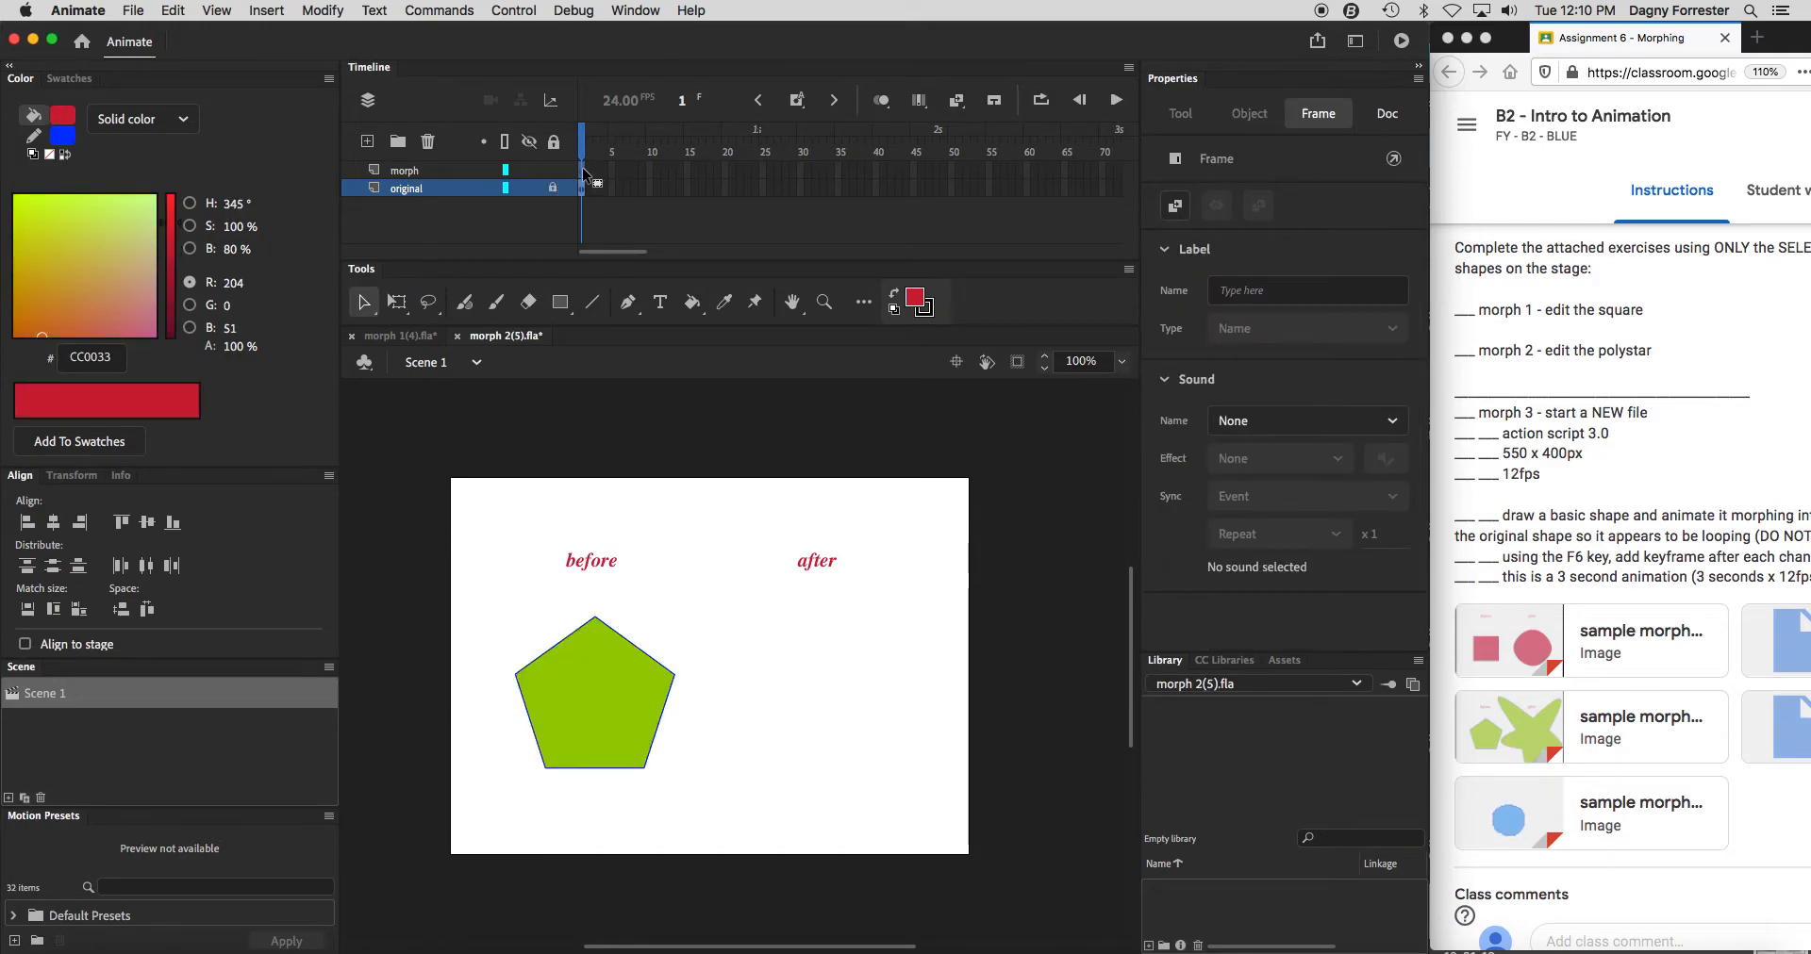
# Paste the pentagon into frame 1 of the morph layer and place it under the "after" label, at about X 301, Y 141.
pyautogui.click(573, 173)
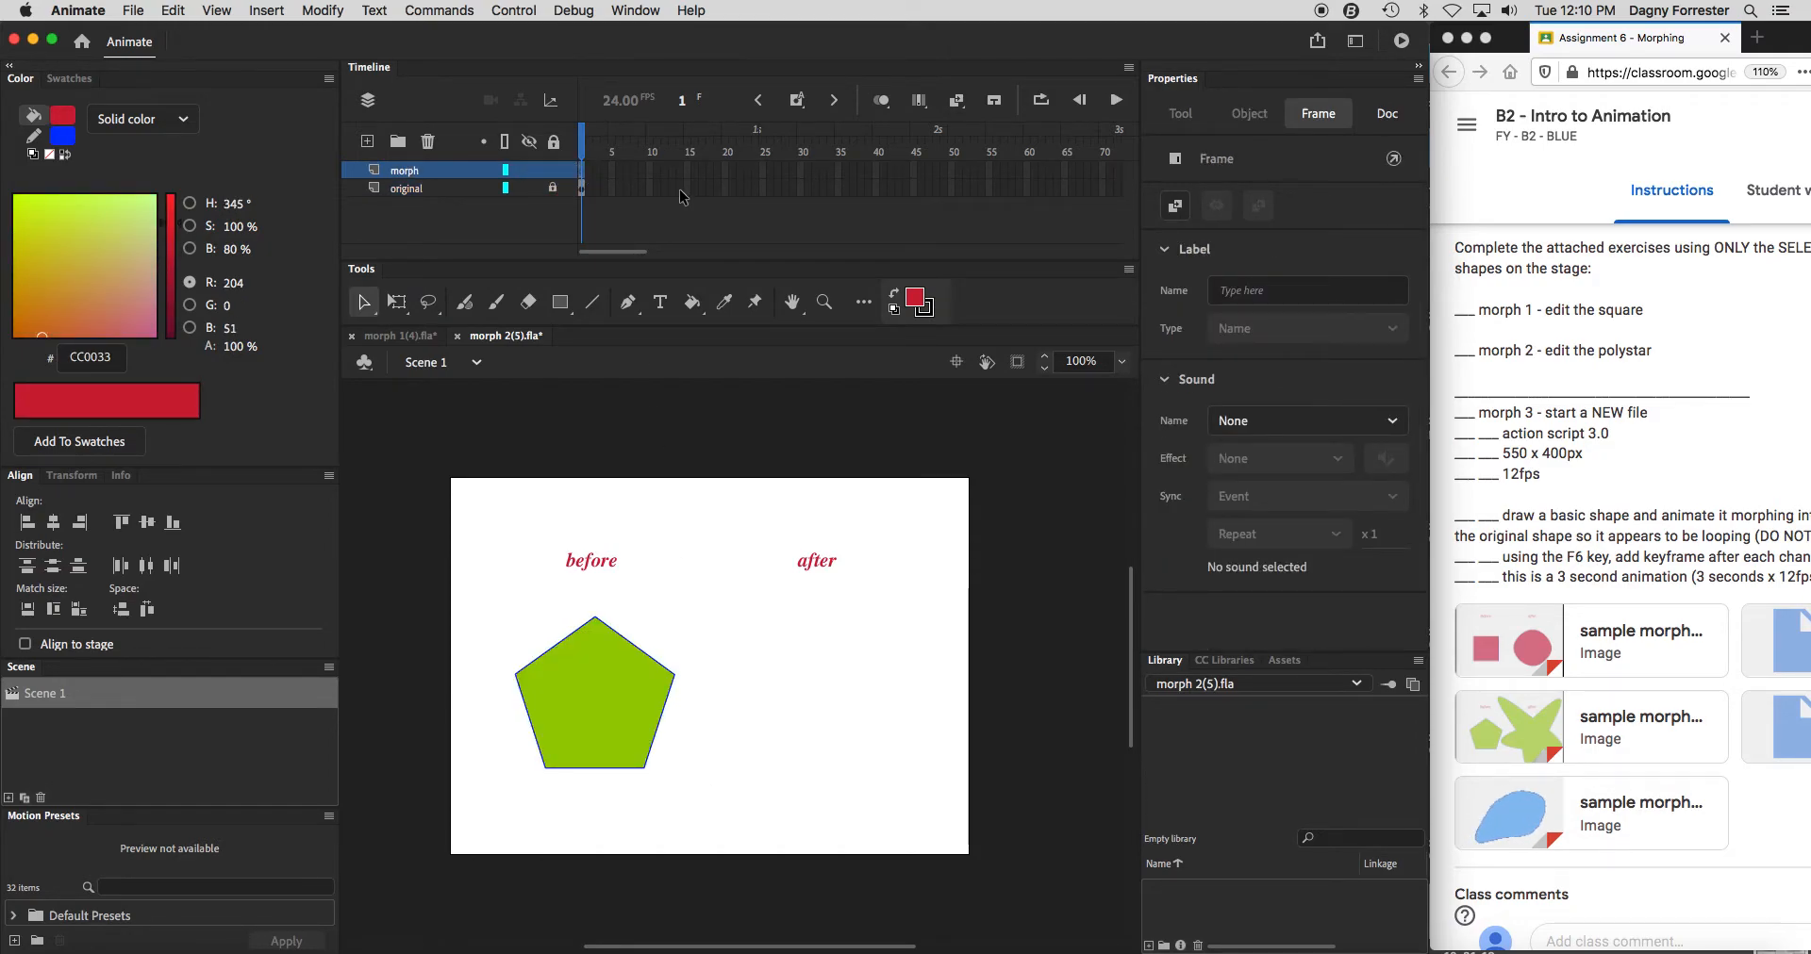
pyautogui.press('super+v')
pyautogui.moveTo(744, 647); pyautogui.dragTo(805, 688)
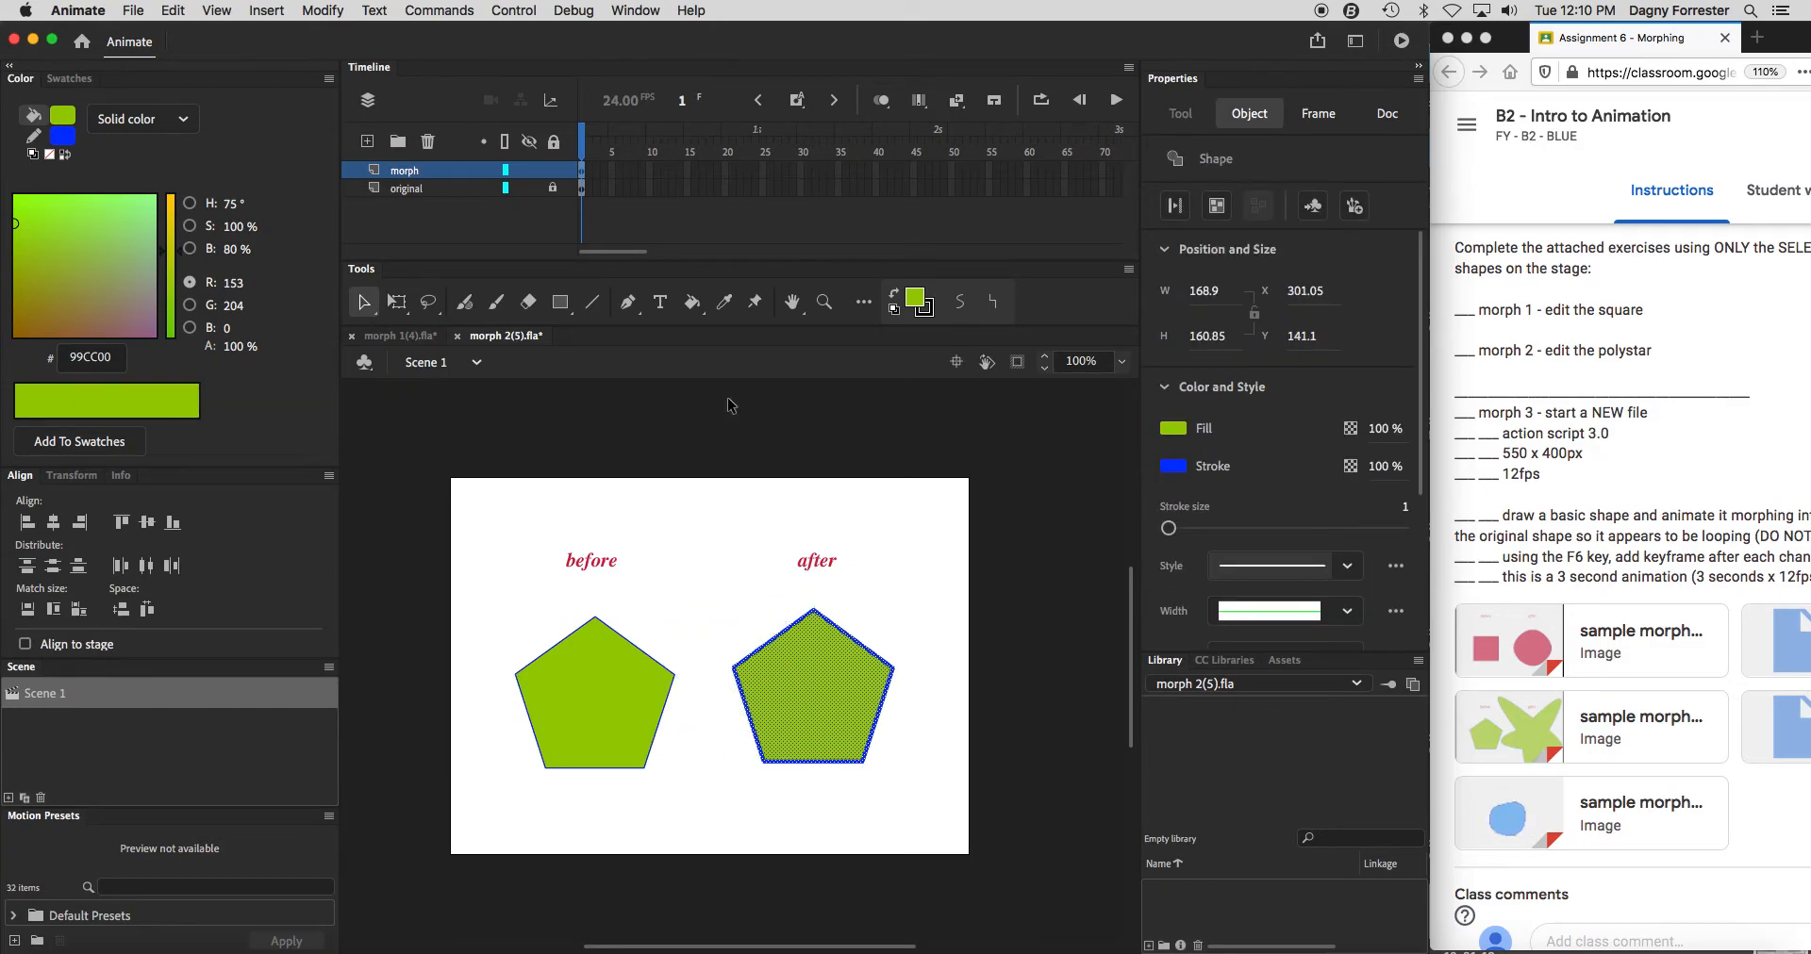
# Add a keyframe at frame 2 of the morph layer.
pyautogui.click(584, 171)
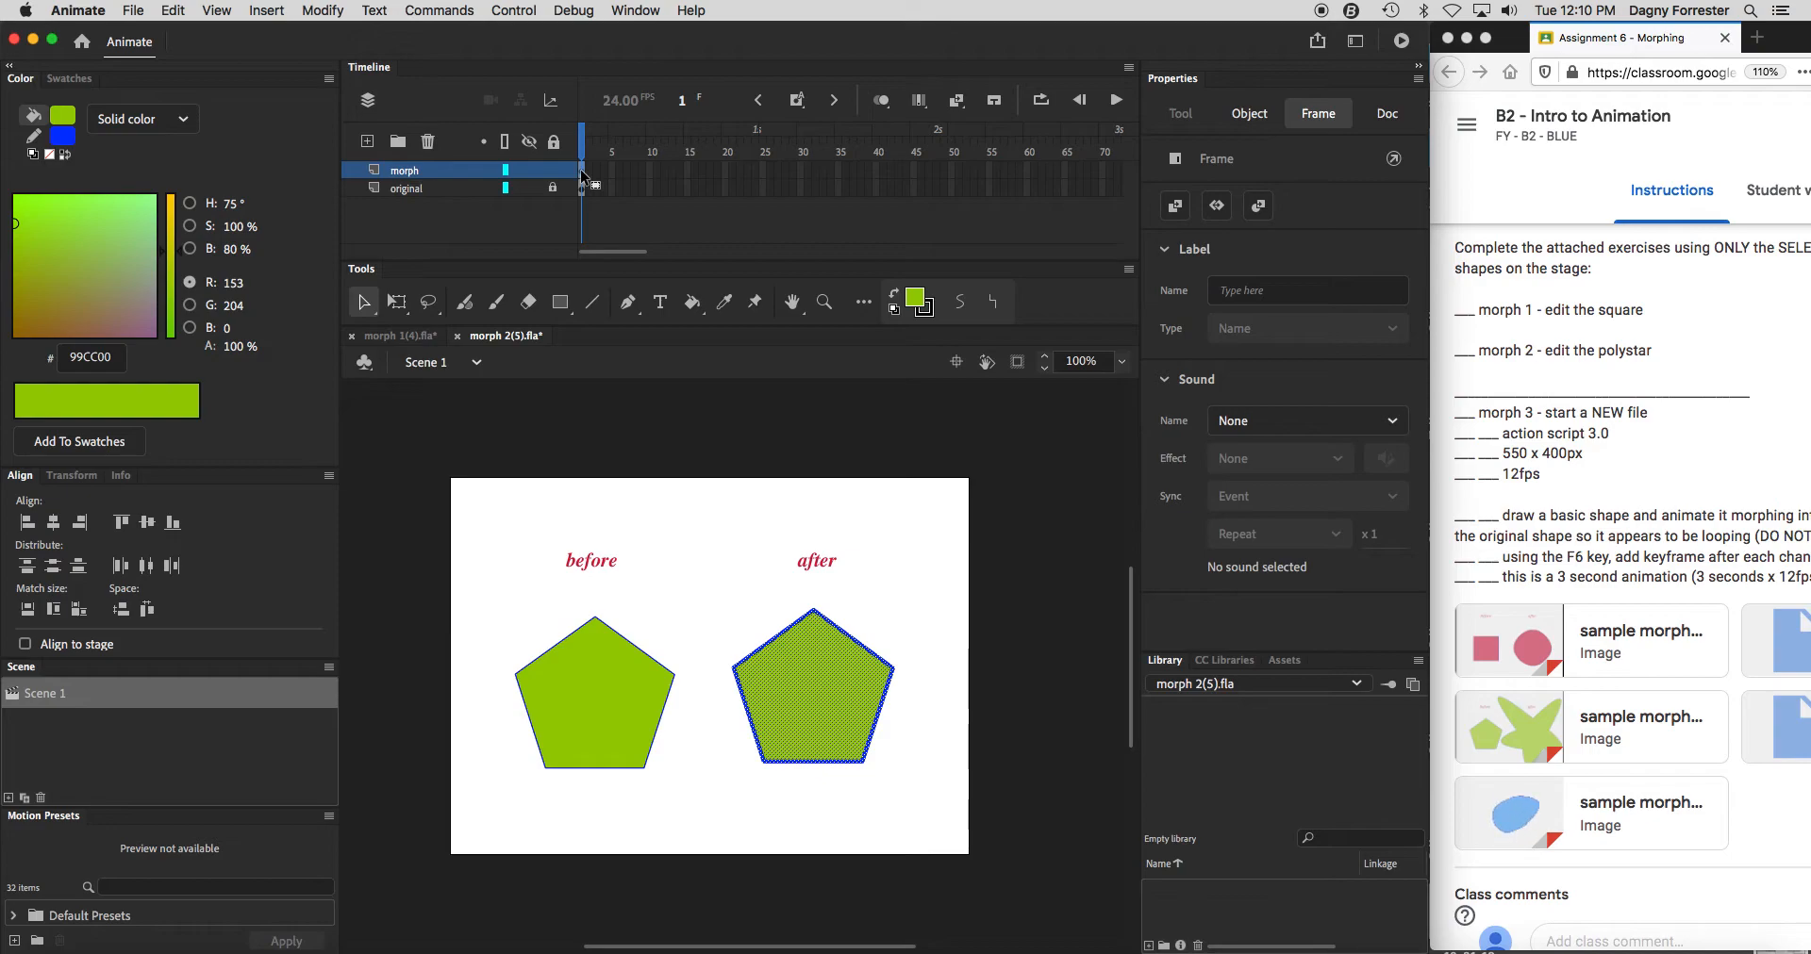
pyautogui.press('F6')
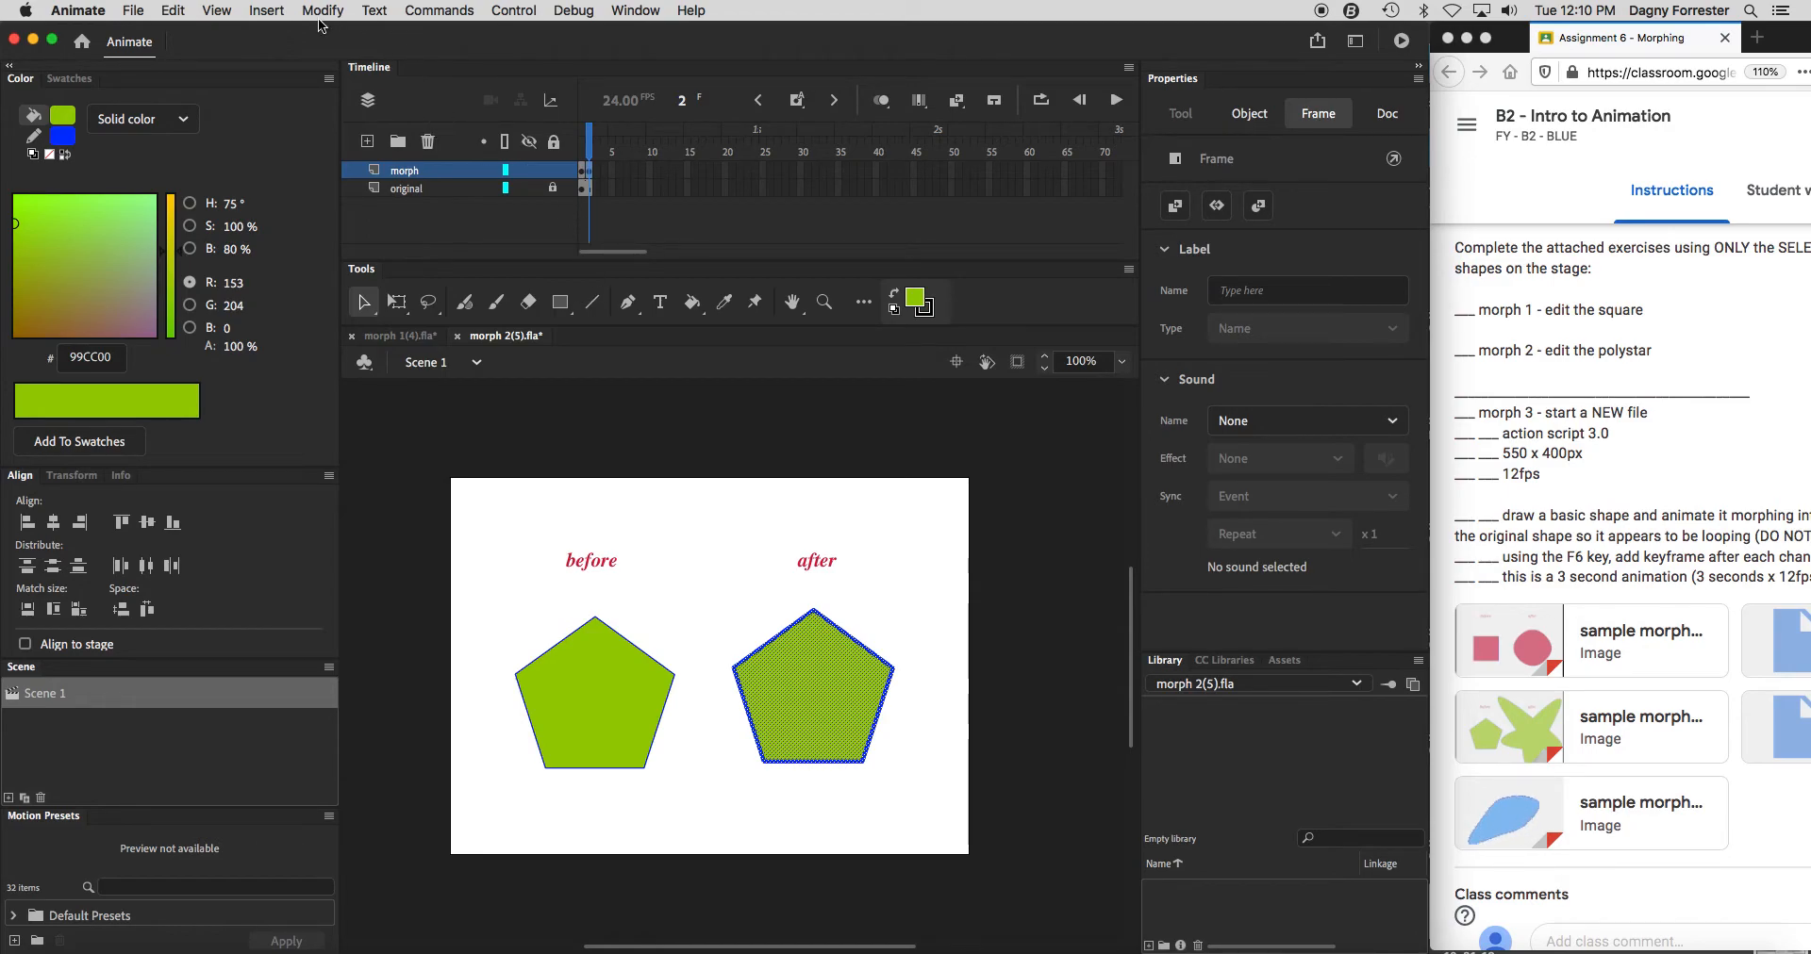
pyautogui.click(267, 11)
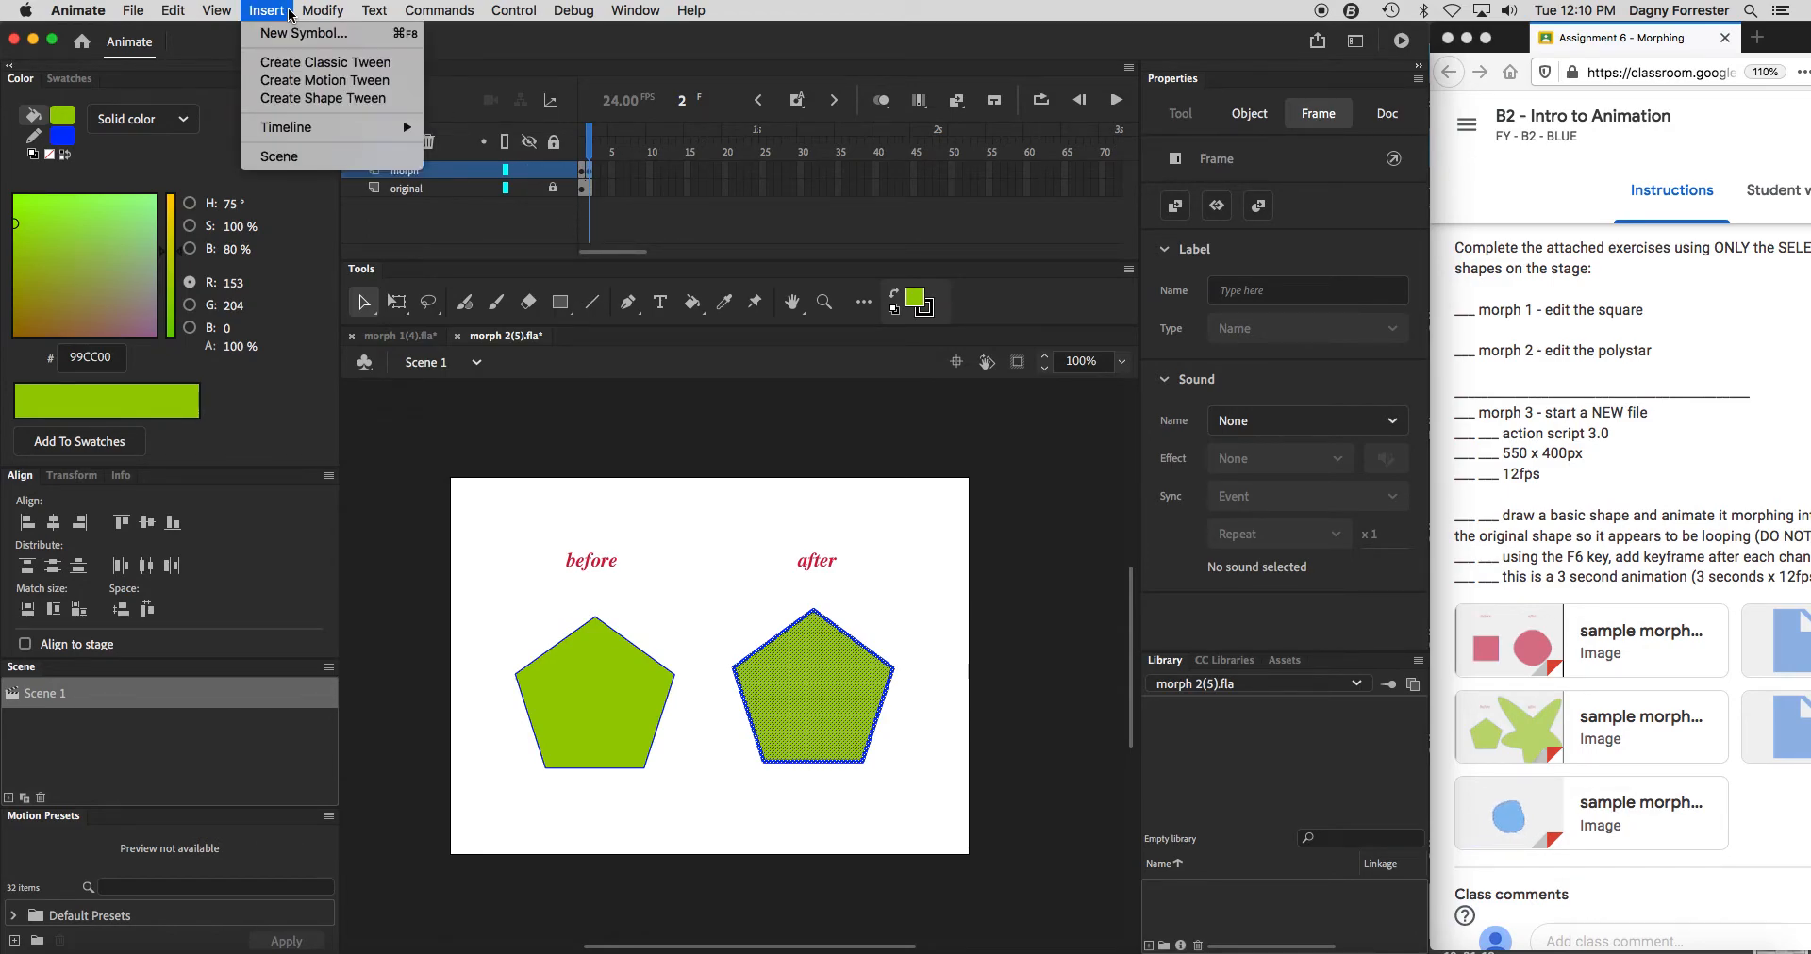
pyautogui.moveTo(284, 129)
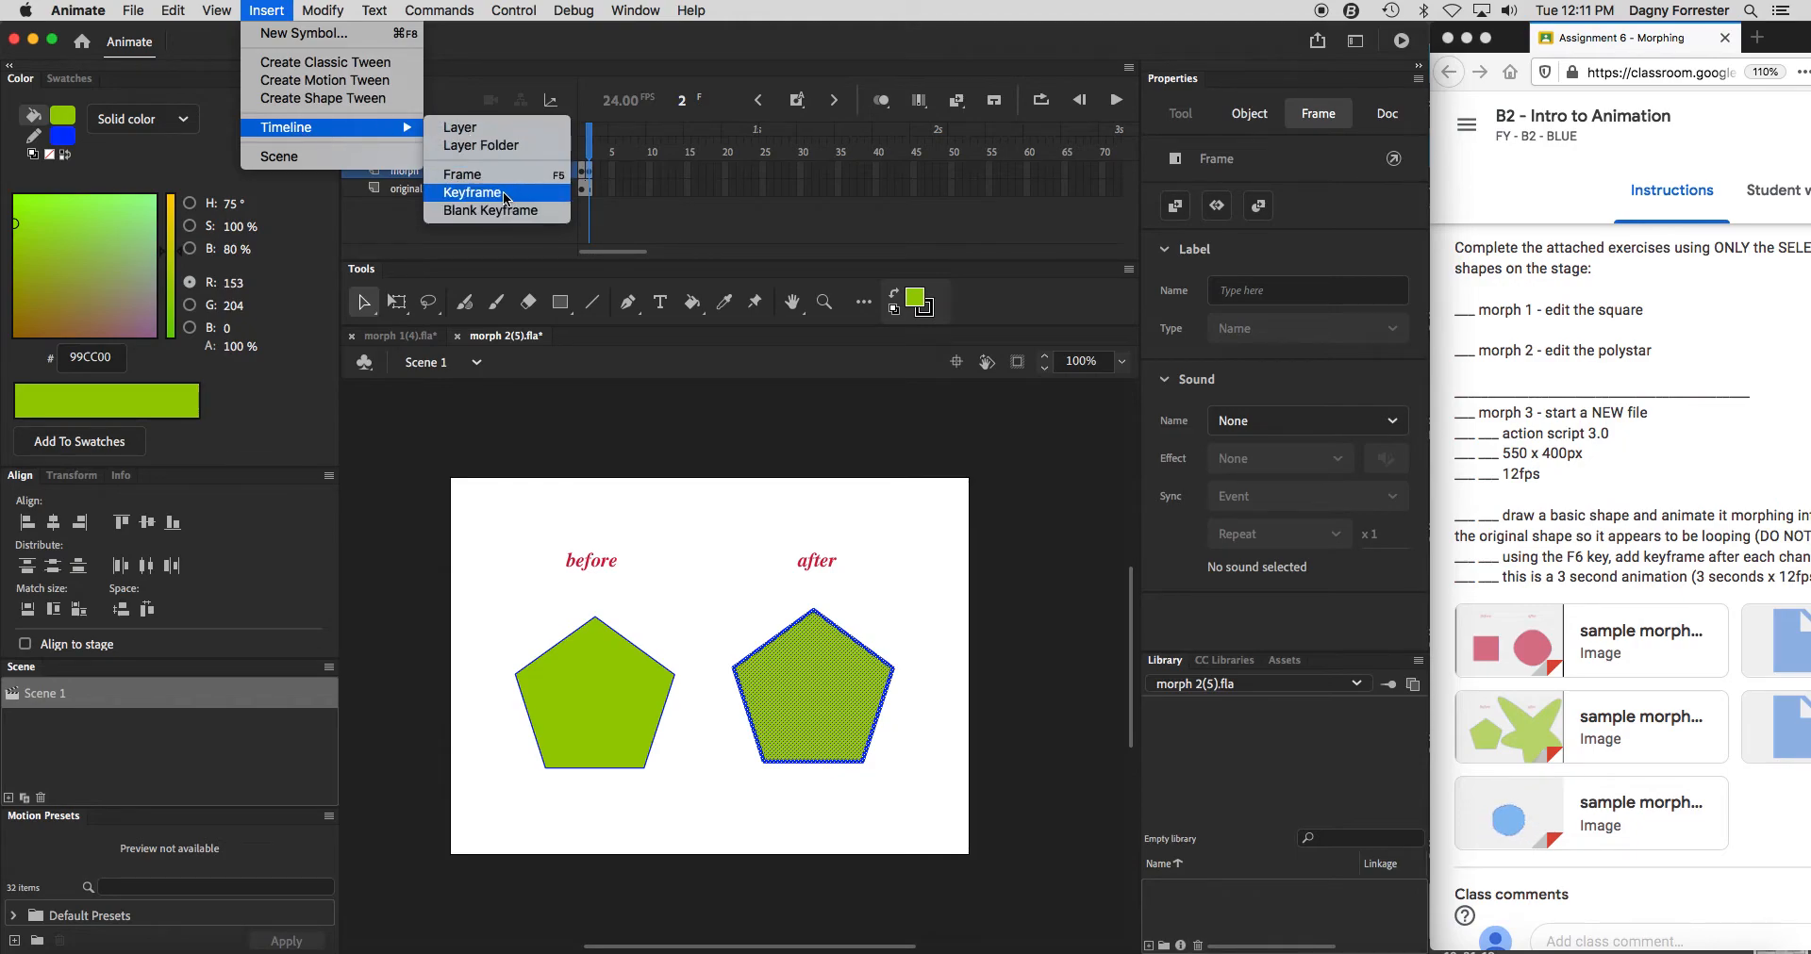
pyautogui.click(265, 9)
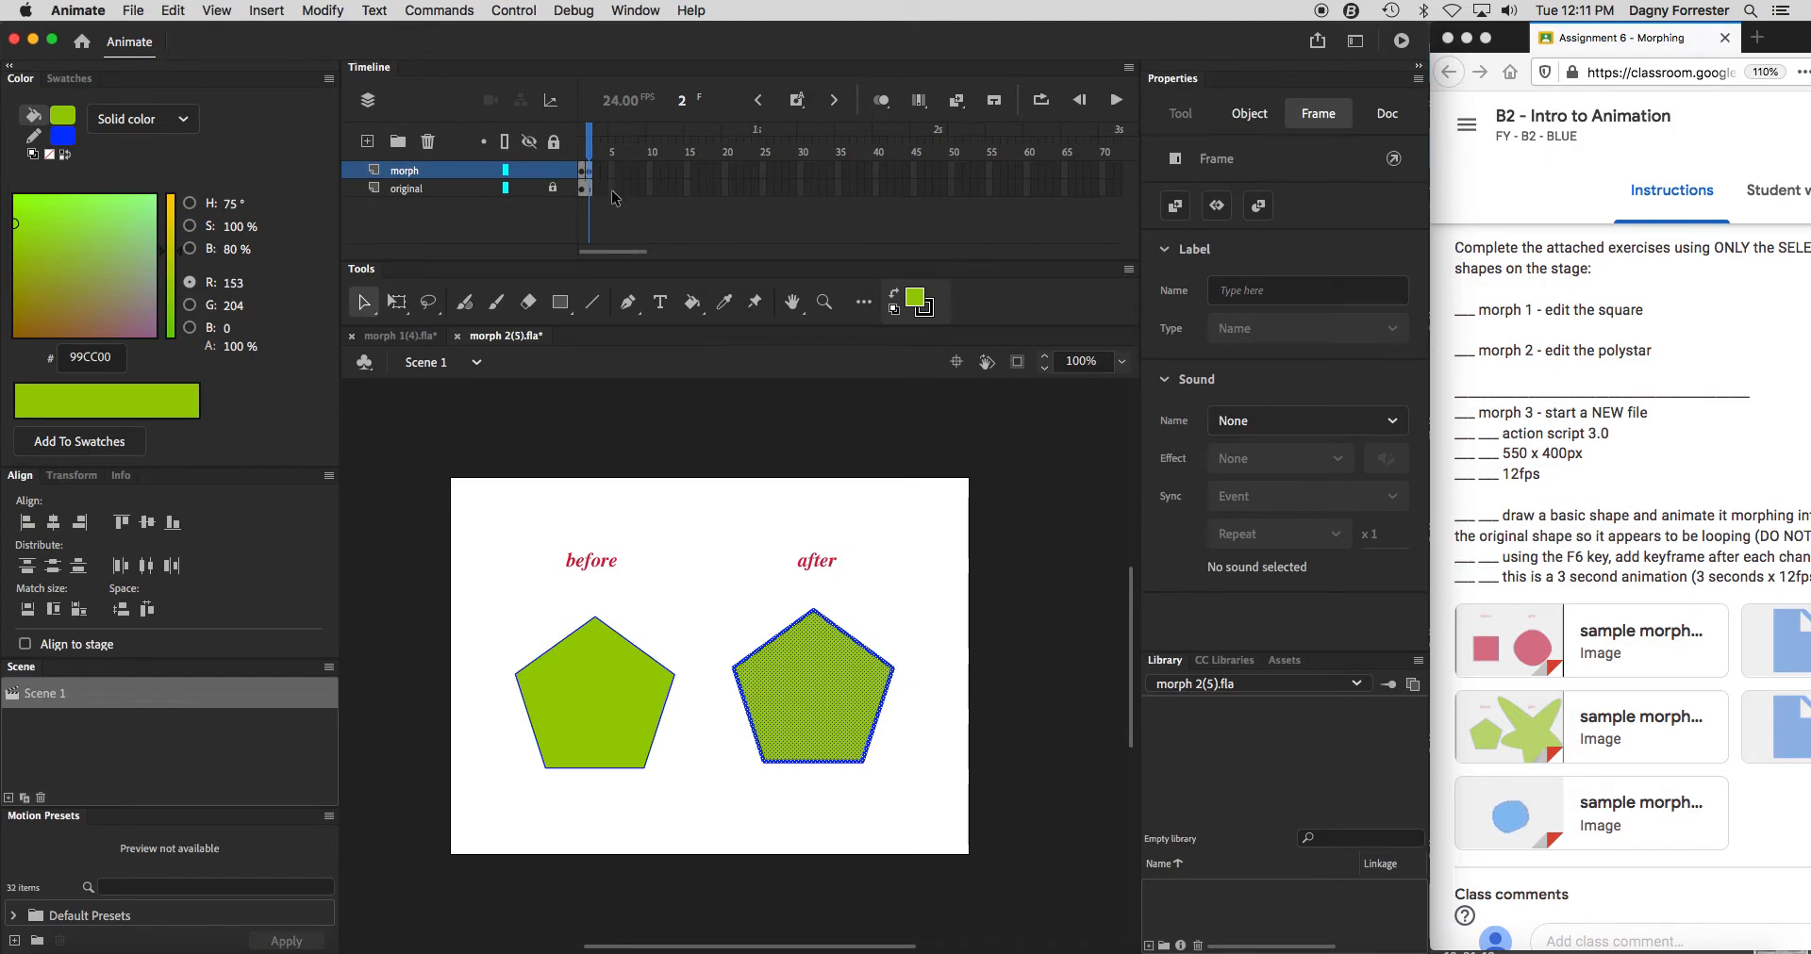
# Bulge the right-hand pentagon's upper-right edge outward in frame 2, and its lower-right edge in a new keyframe at frame 3.
pyautogui.click(855, 617)
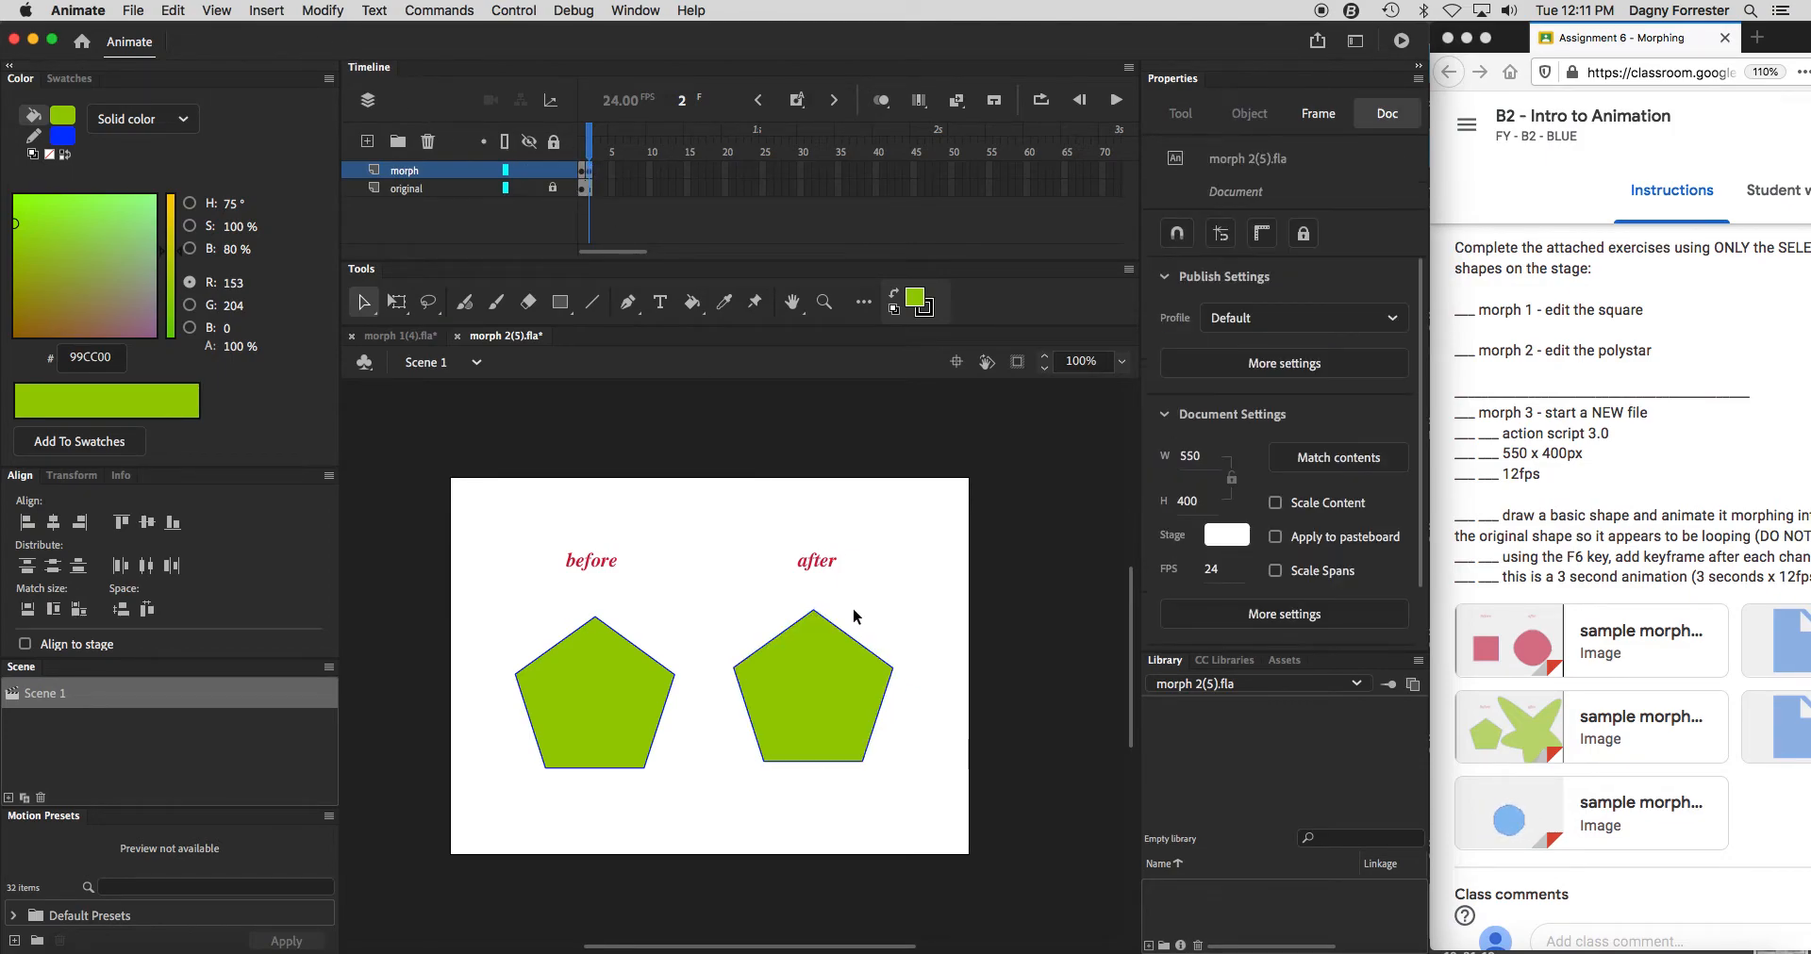
pyautogui.moveTo(857, 642); pyautogui.dragTo(869, 625)
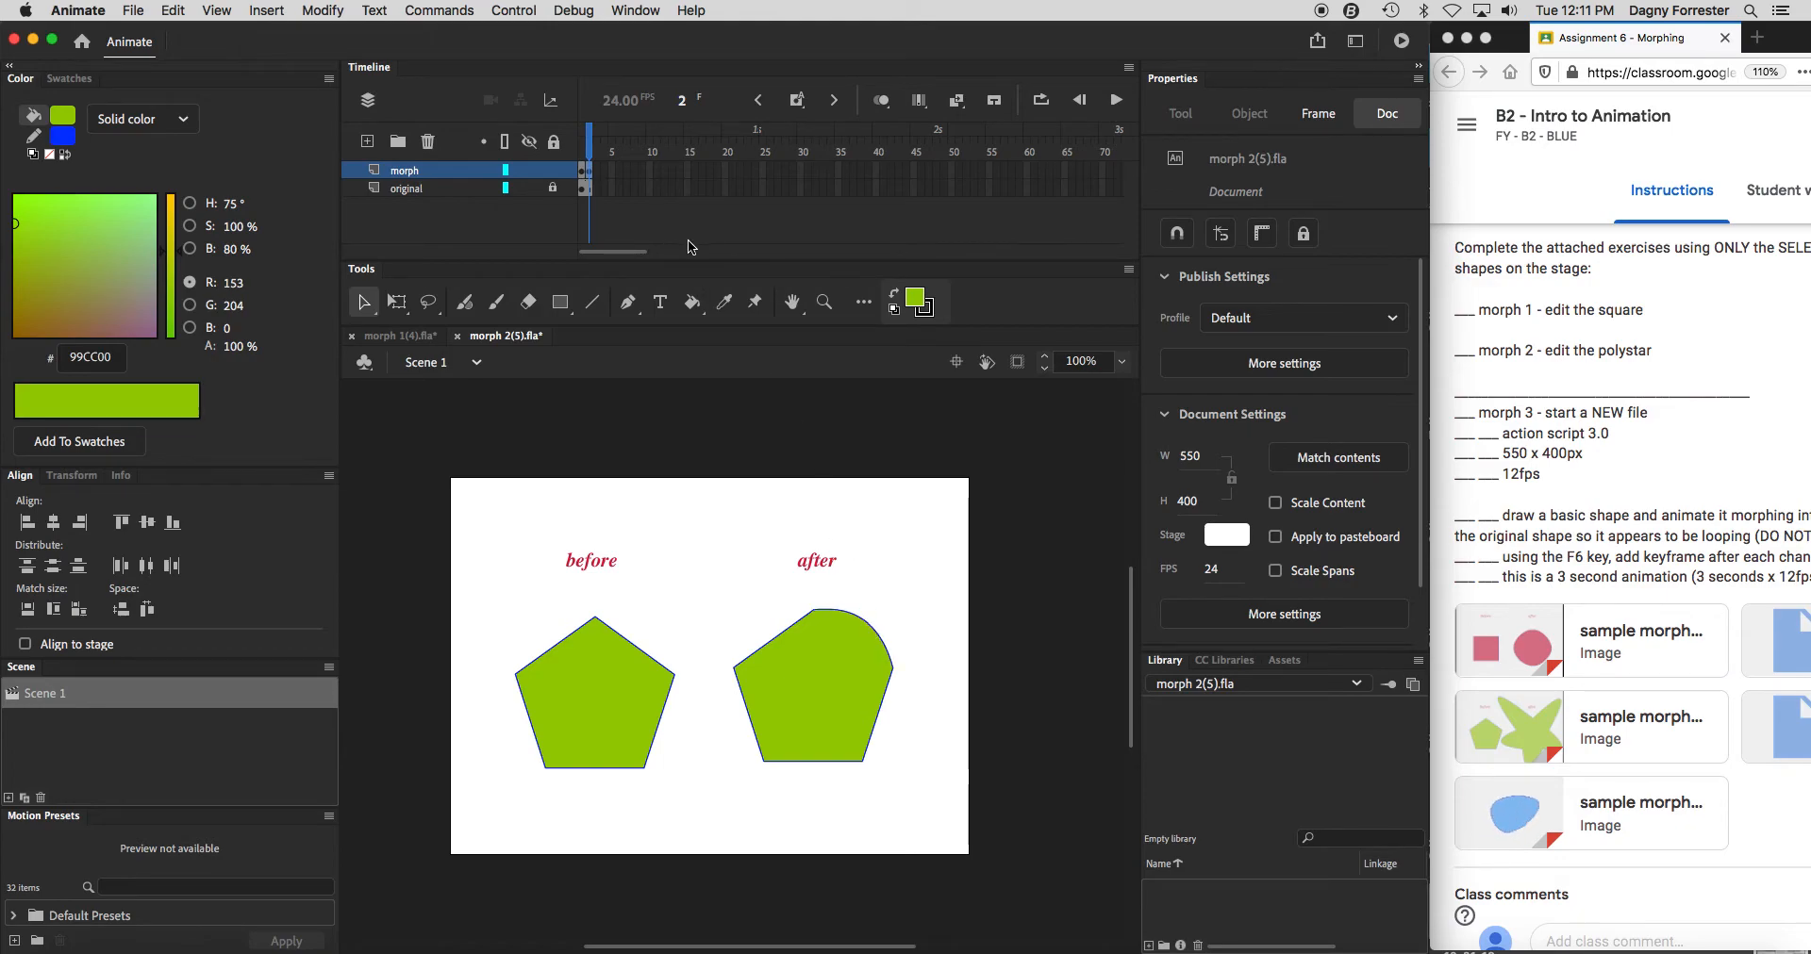
pyautogui.doubleClick(820, 705)
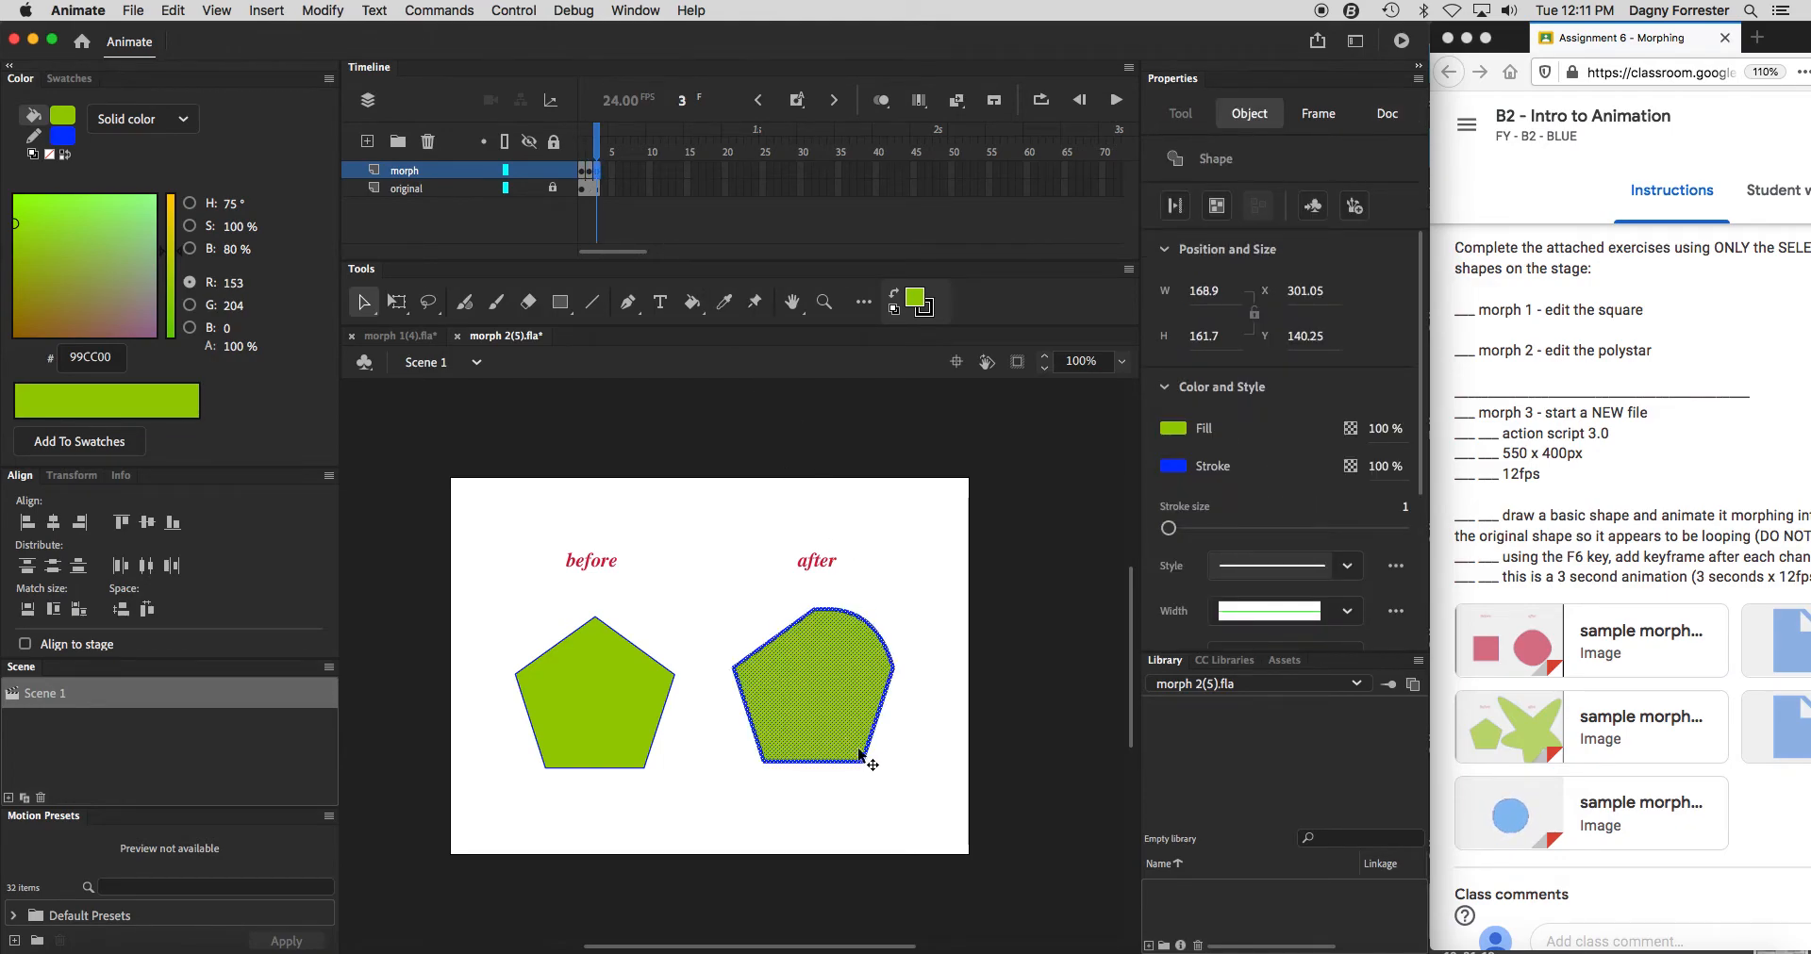
pyautogui.click(891, 726)
pyautogui.press('F6')
pyautogui.moveTo(879, 715); pyautogui.dragTo(903, 747)
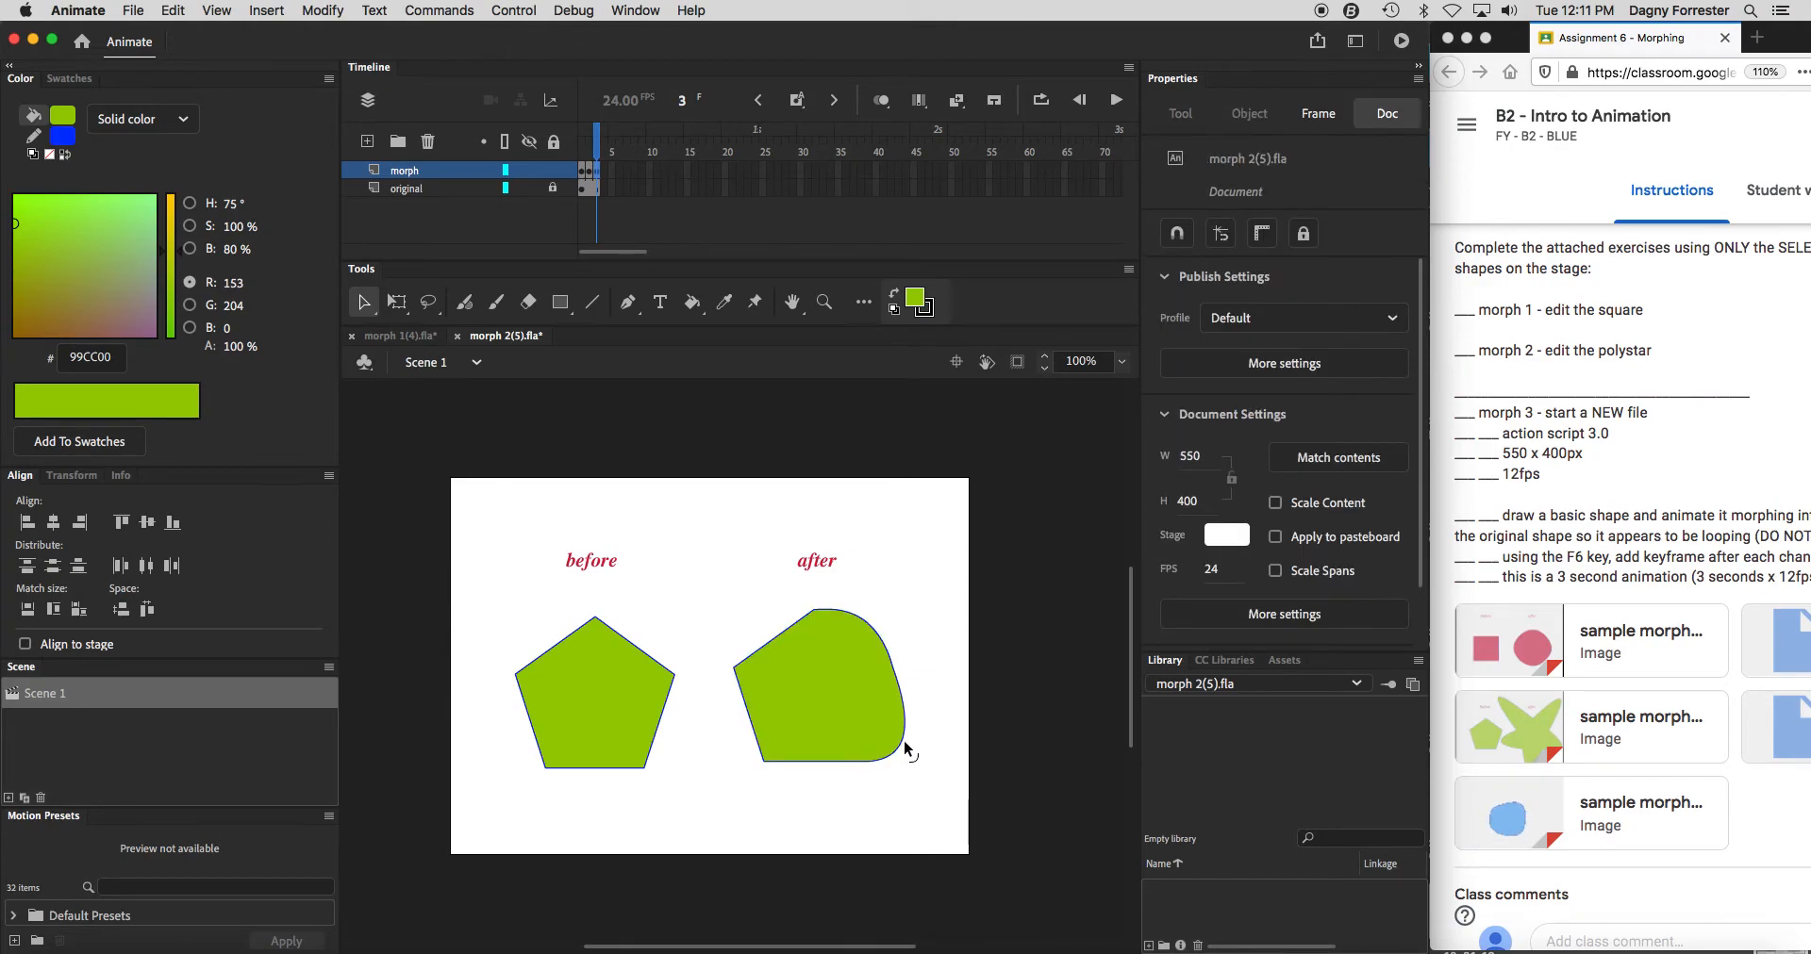
# Add keyframes at frames 4 and 5, bulging the bottom edge in the first and the lower-left edge in the second.
pyautogui.press('F6')
pyautogui.click(806, 766)
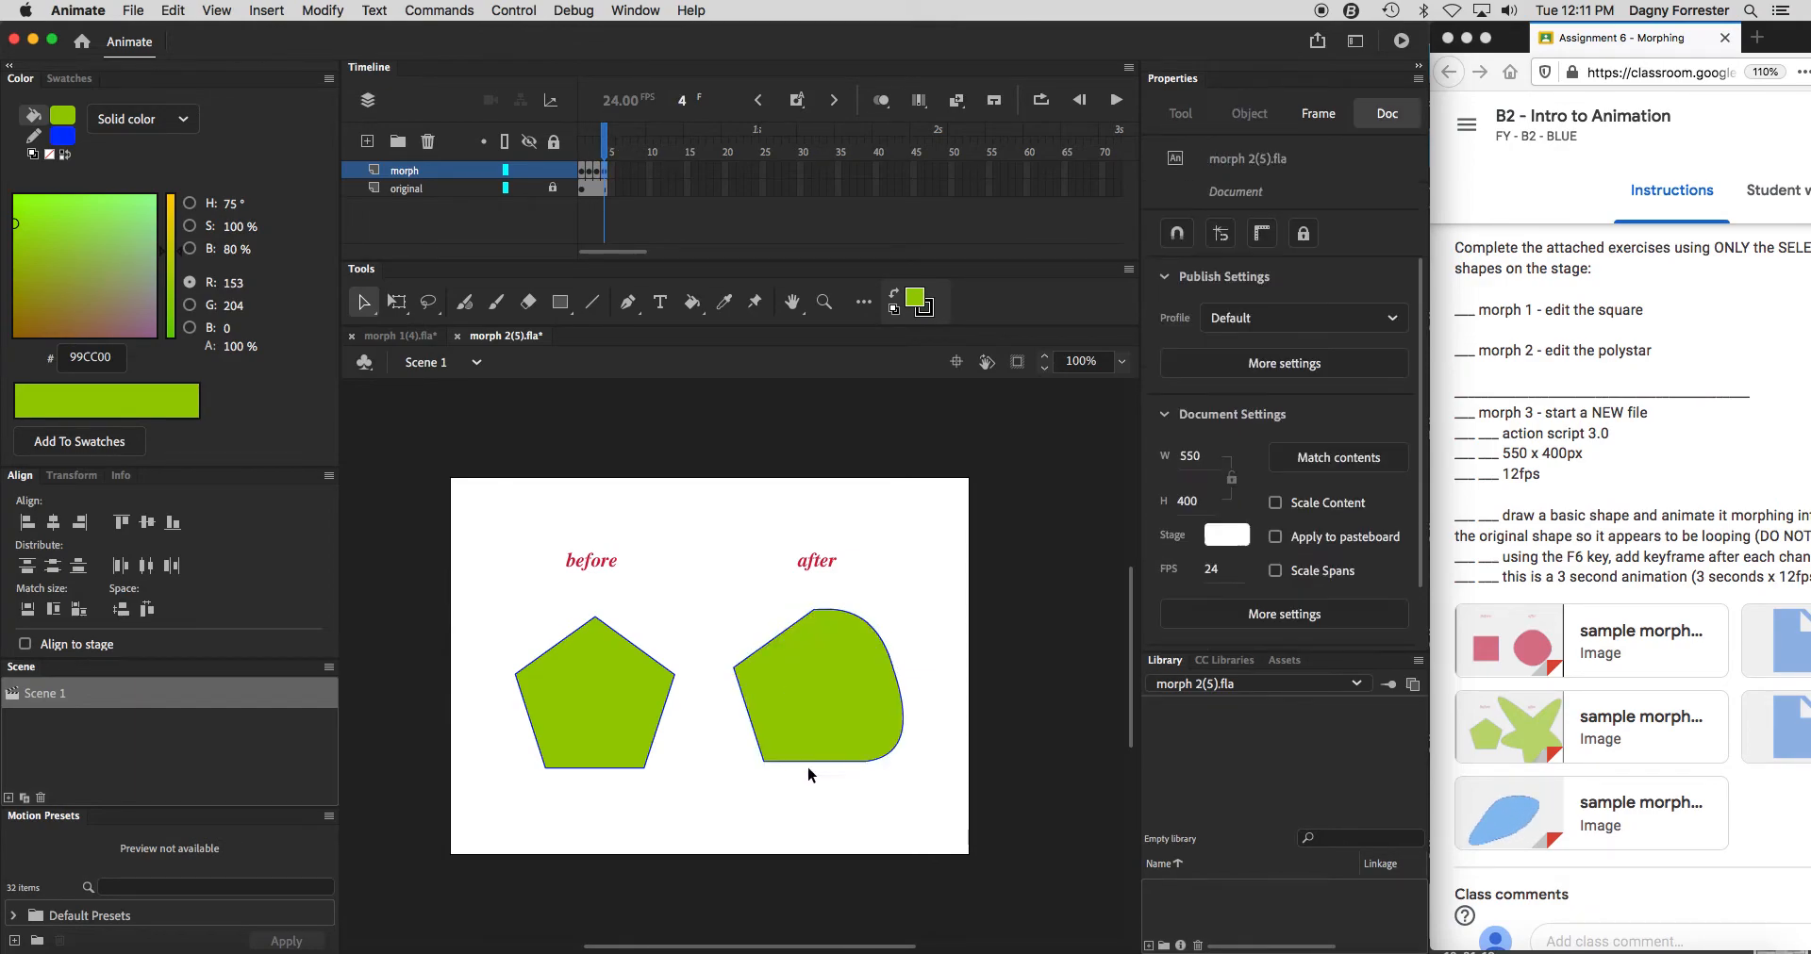
pyautogui.moveTo(806, 766); pyautogui.dragTo(808, 798)
pyautogui.press('F6')
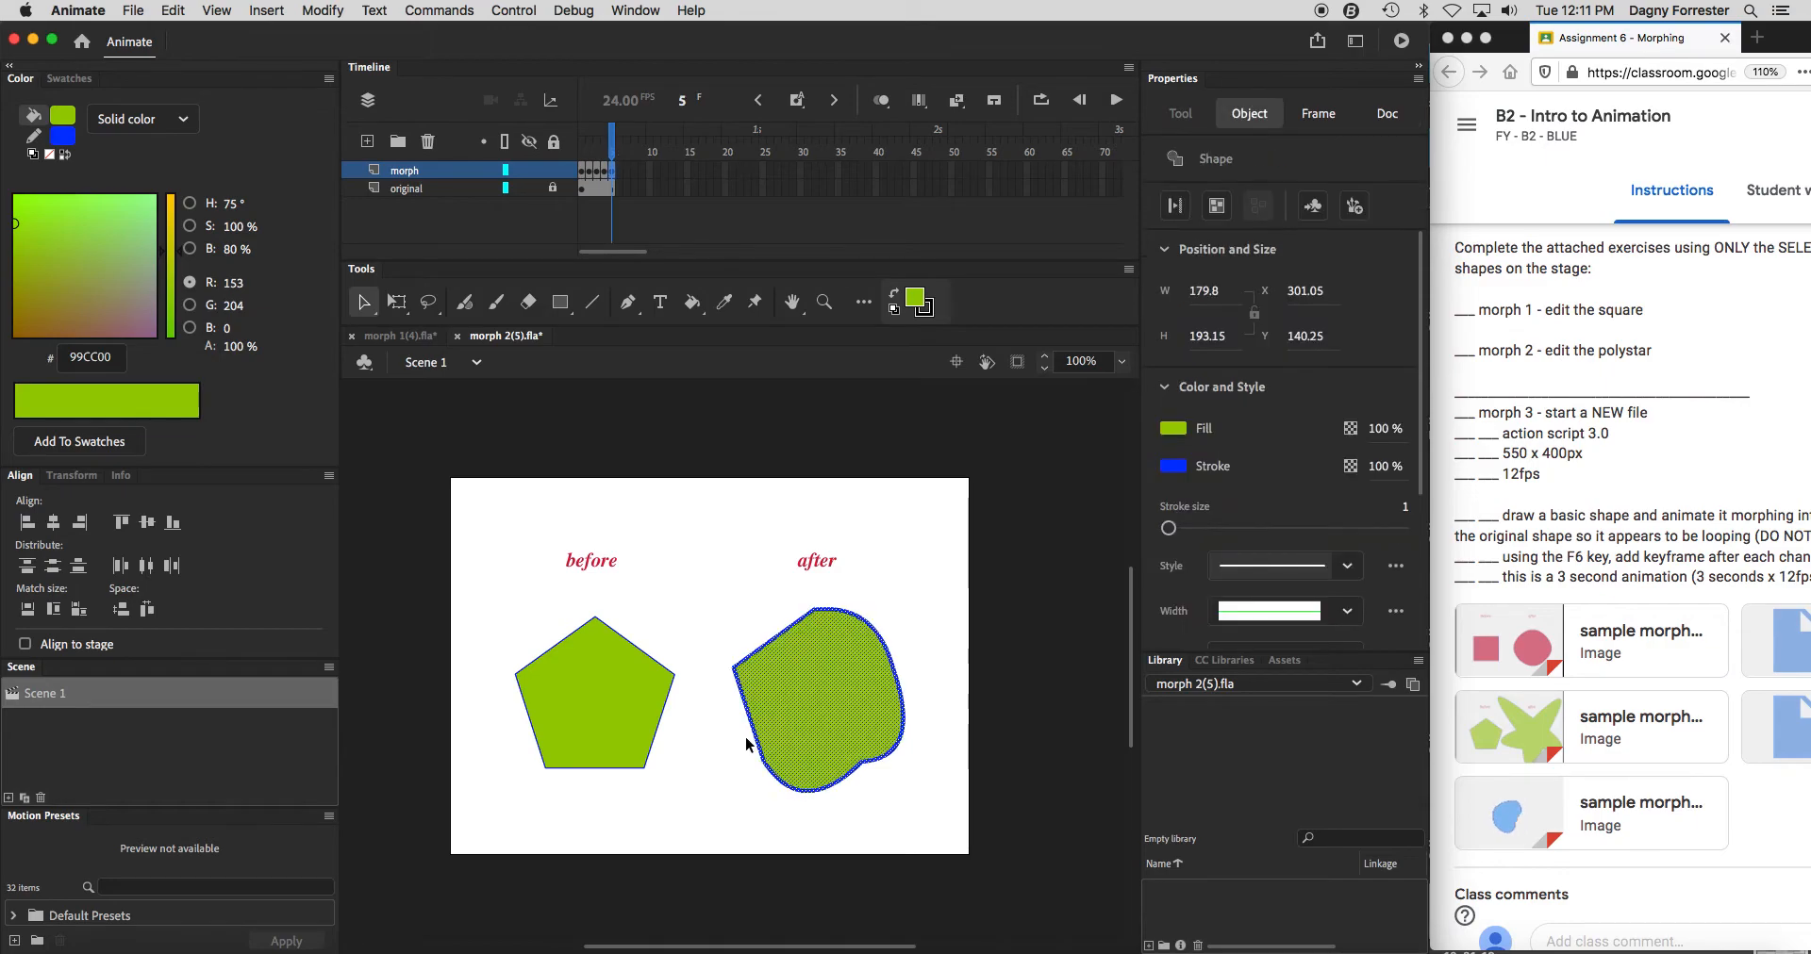
pyautogui.click(746, 726)
pyautogui.moveTo(748, 729)
pyautogui.mouseDown()
pyautogui.moveTo(726, 731)
pyautogui.moveTo(728, 714)
pyautogui.mouseUp()
# Add a keyframe at frame 6 and bulge the shape's upper-left edge outward.
pyautogui.press('F6')
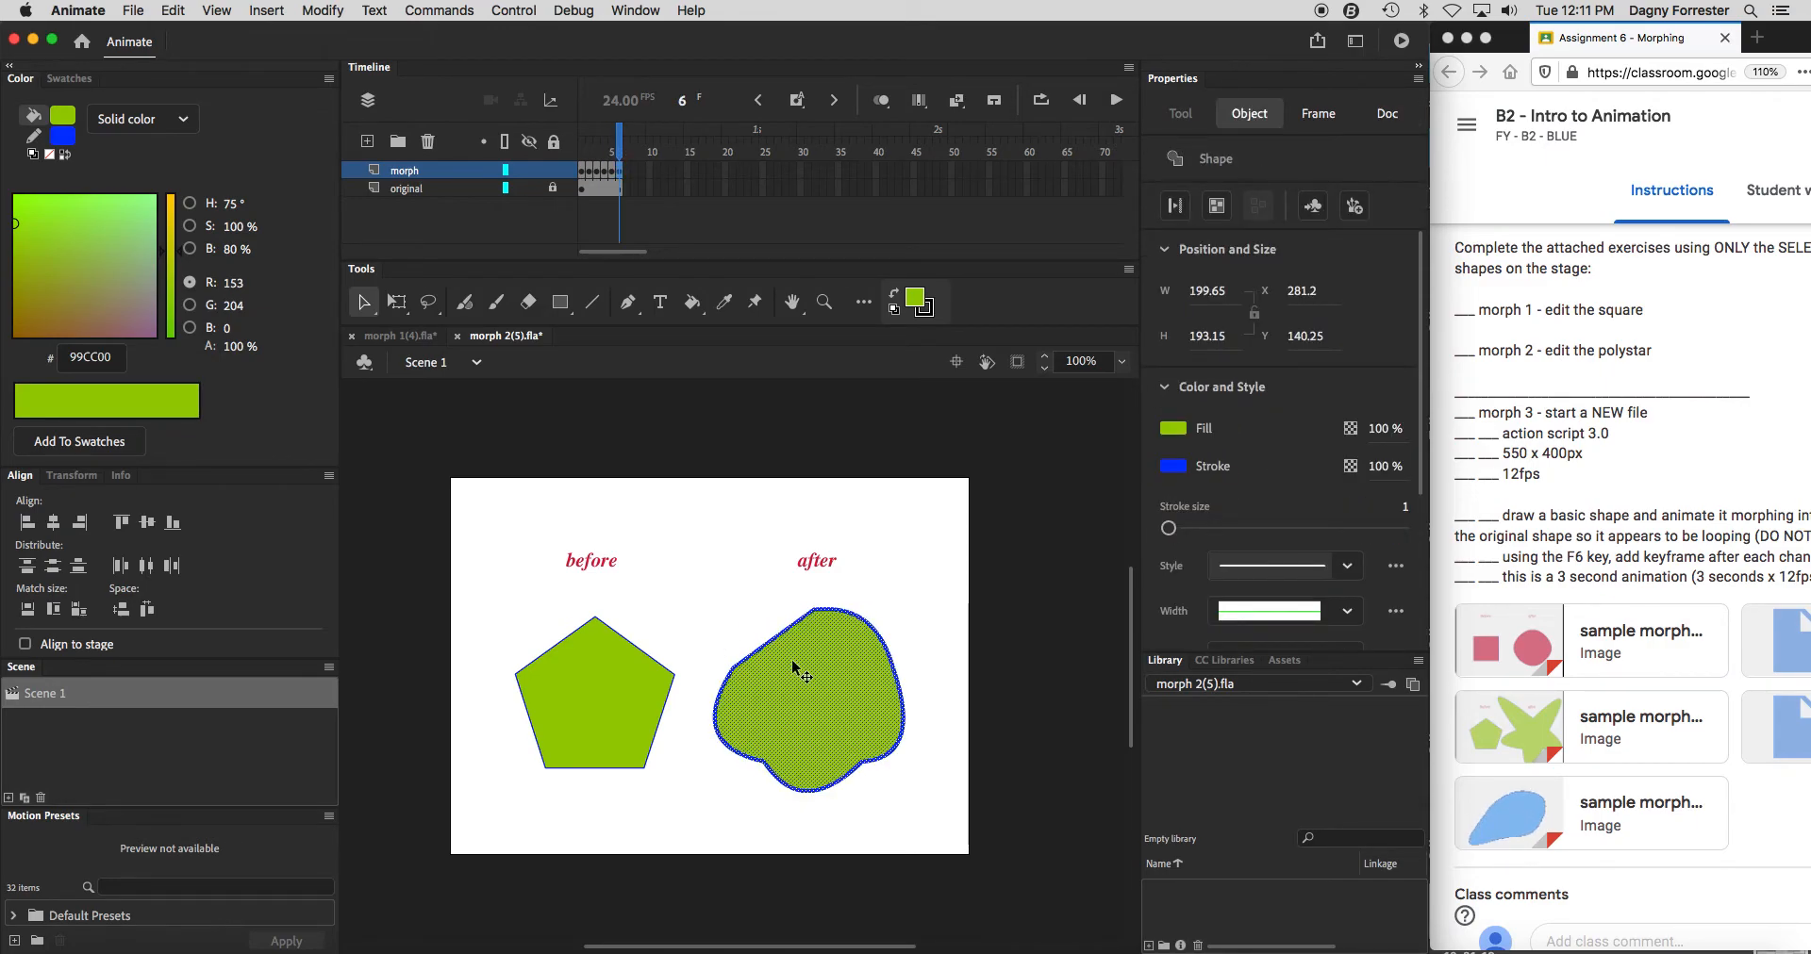
pyautogui.click(745, 620)
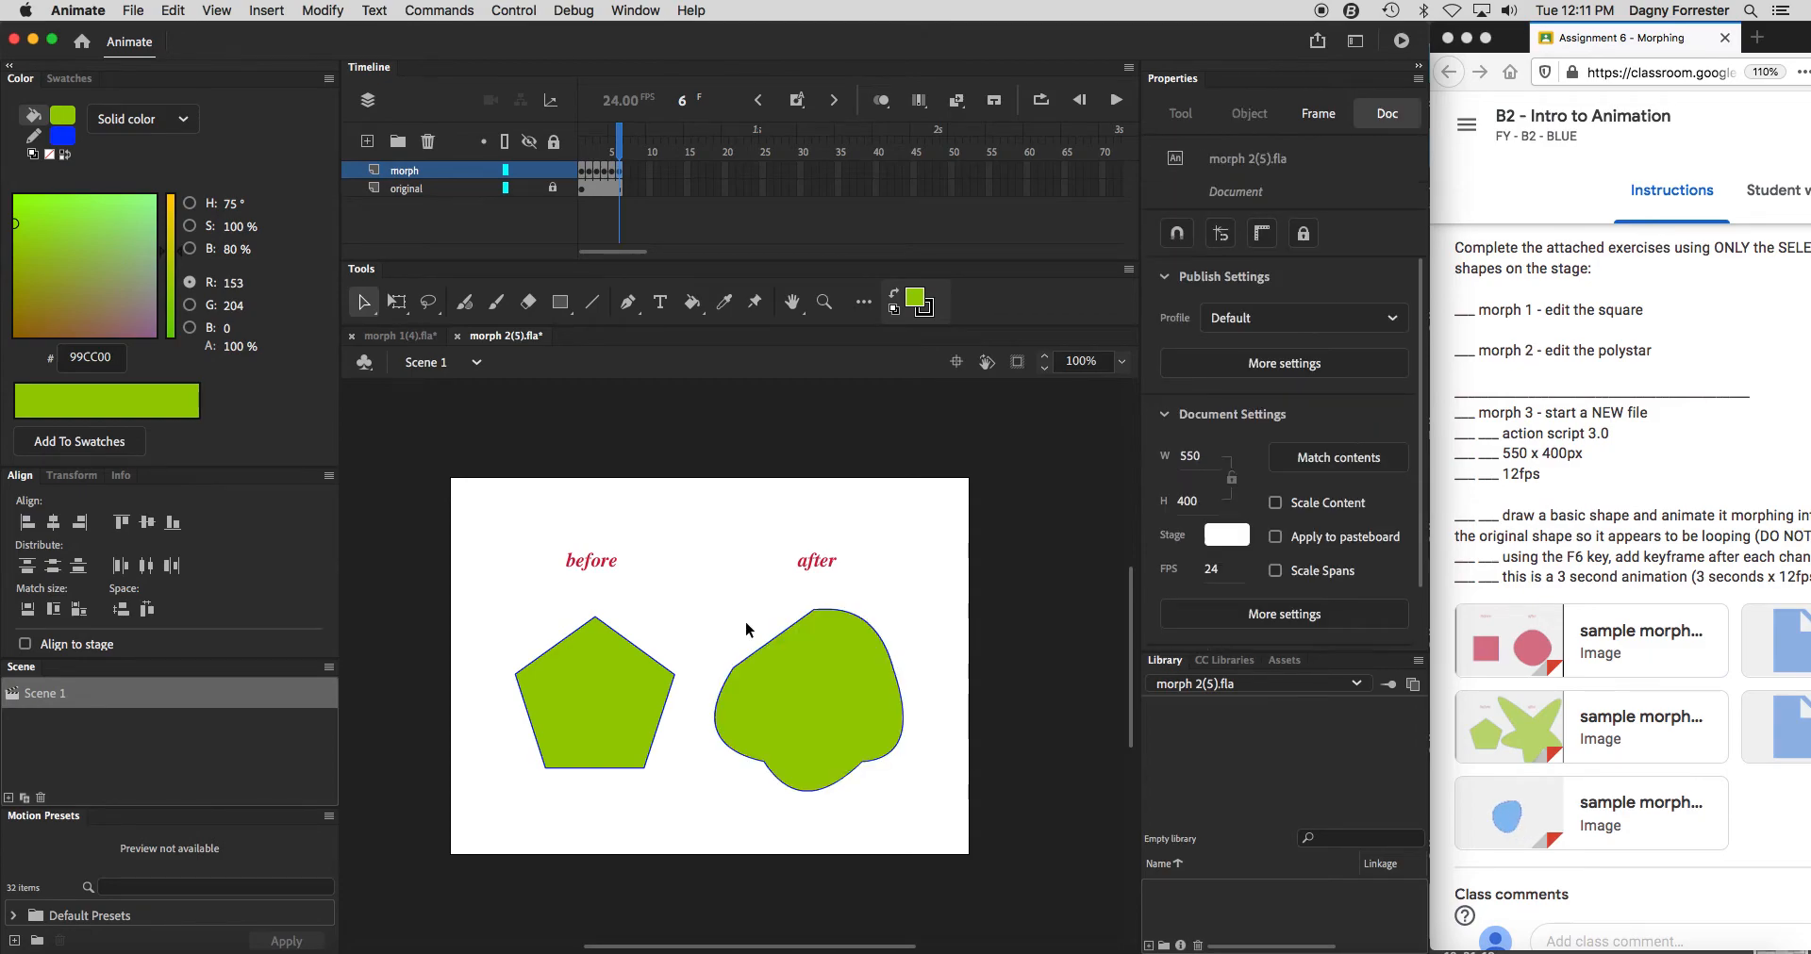
pyautogui.moveTo(779, 634); pyautogui.dragTo(743, 608)
# Add a keyframe at frame 7 and bulge the upper-right edge further, keeping the whole shape in its original position.
pyautogui.press('F6')
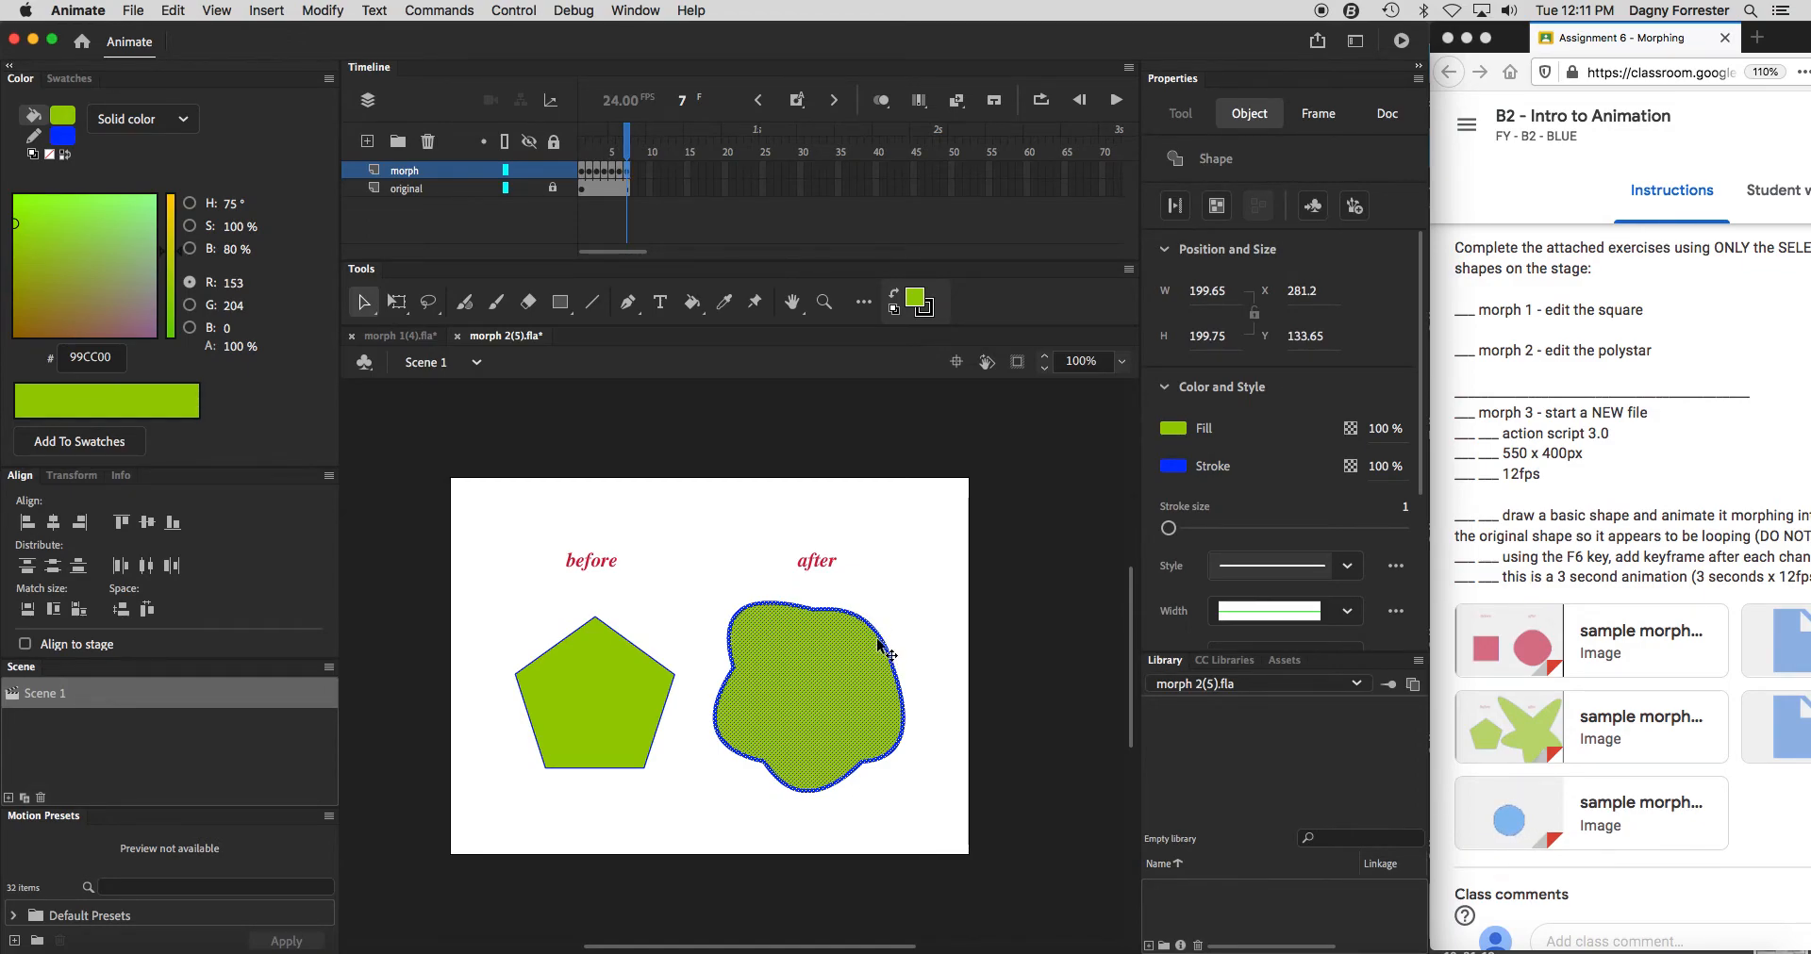
pyautogui.moveTo(891, 658); pyautogui.dragTo(914, 618)
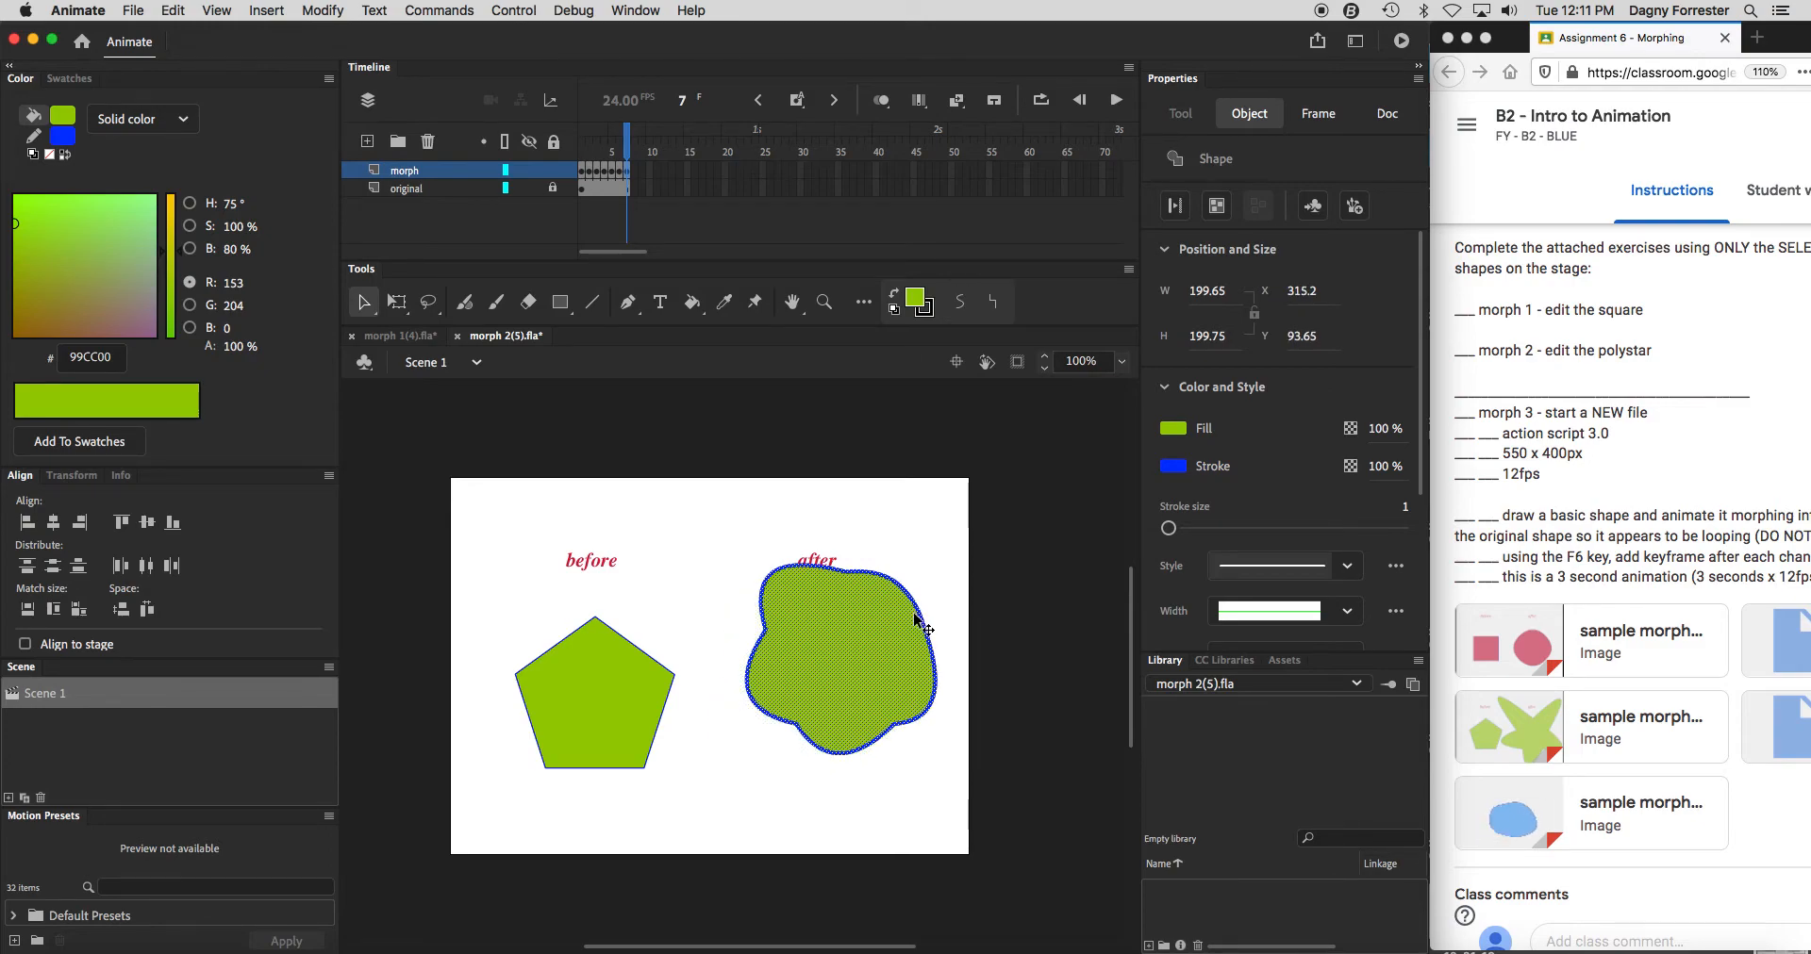
pyautogui.press('super+z')
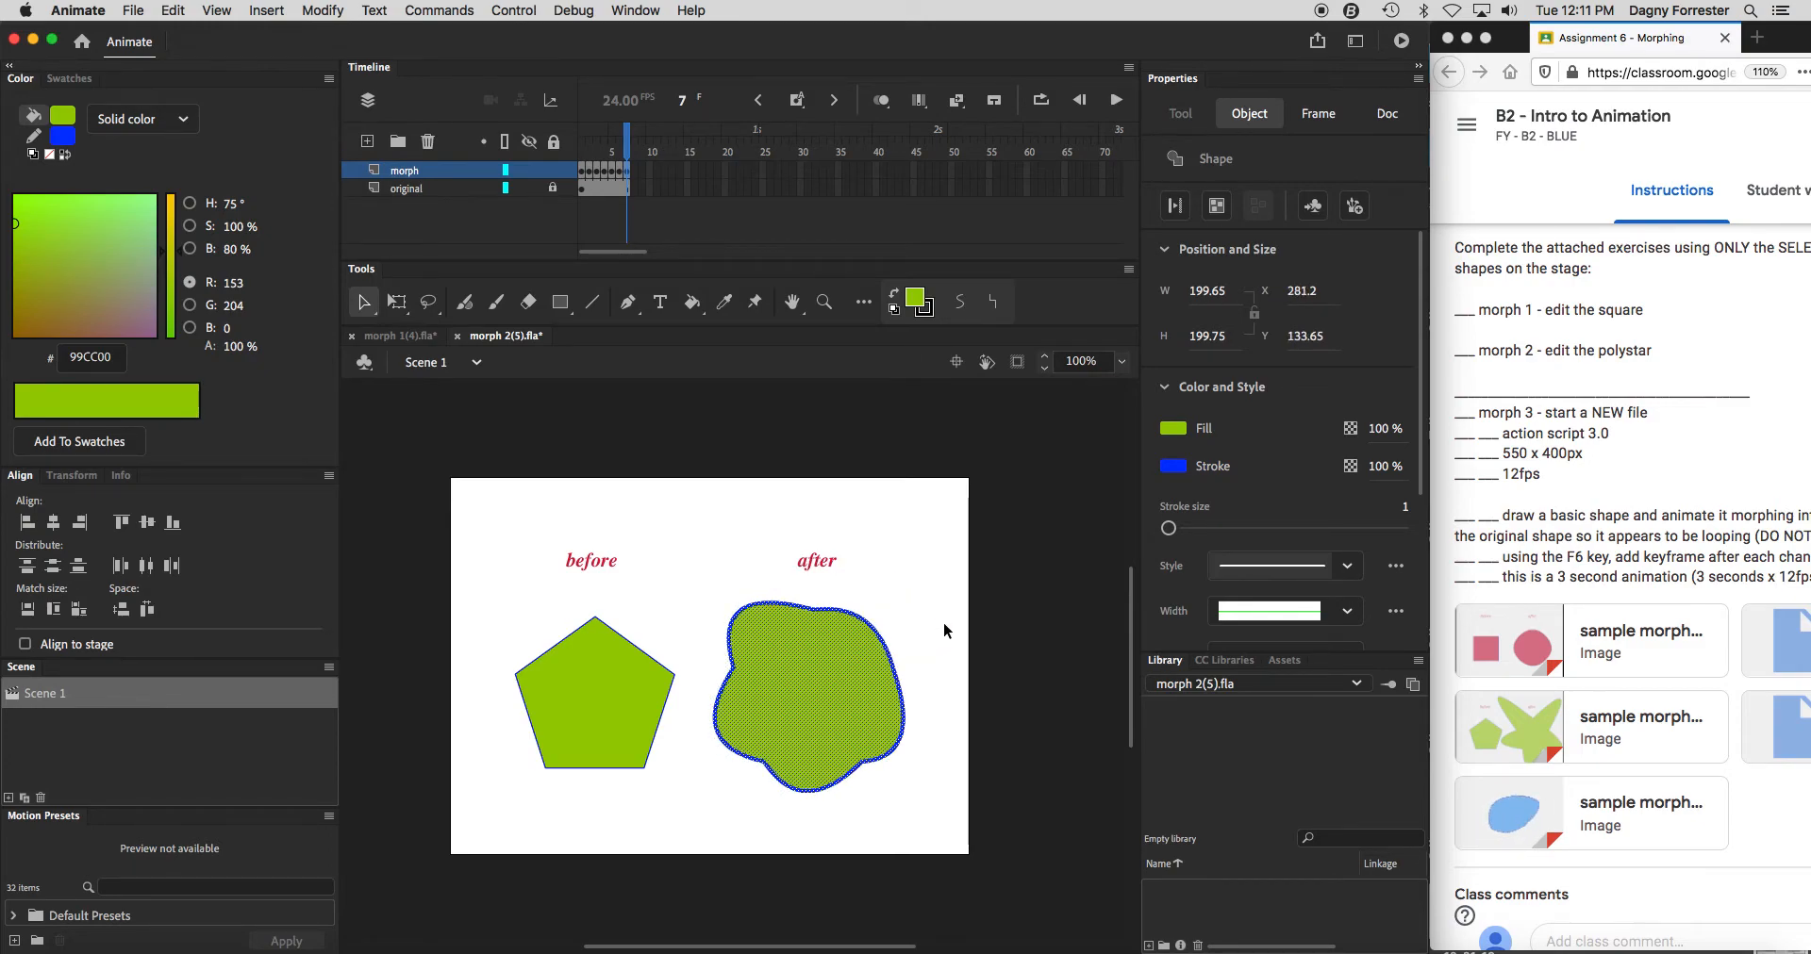
pyautogui.click(903, 620)
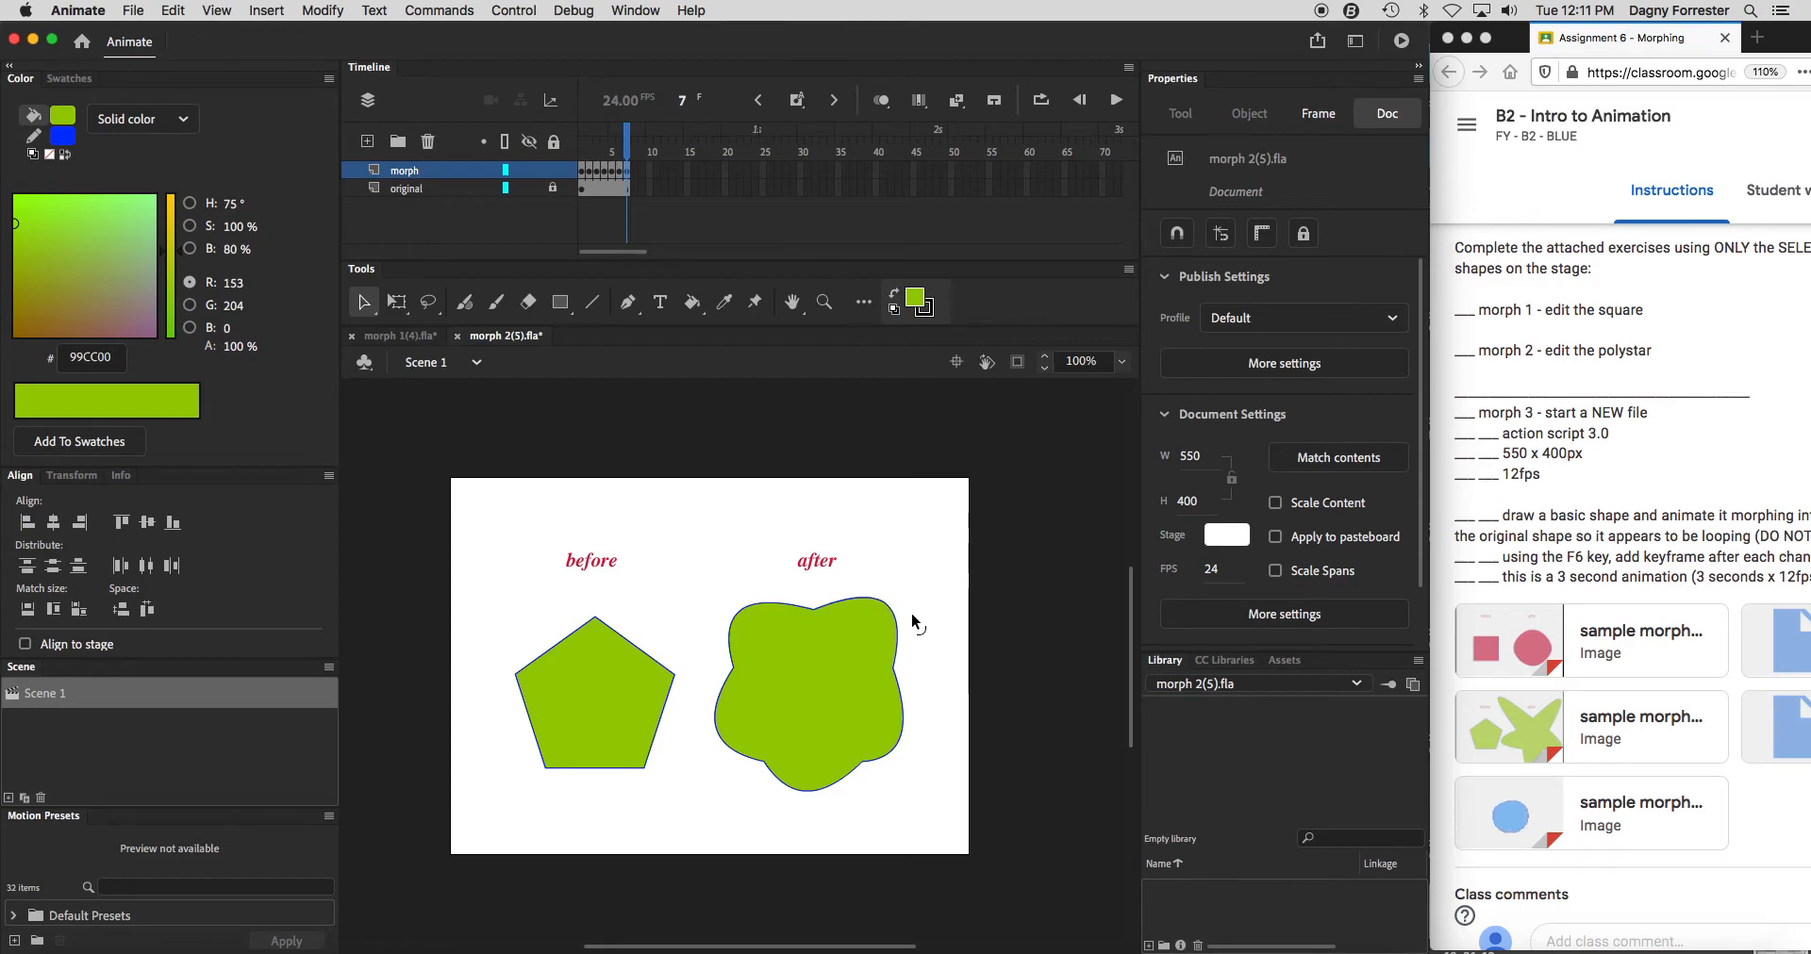
# Add a keyframe at frame 8, stretch the upper-right lobe outward into an arm, and add further keyframes.
pyautogui.press('super+a')
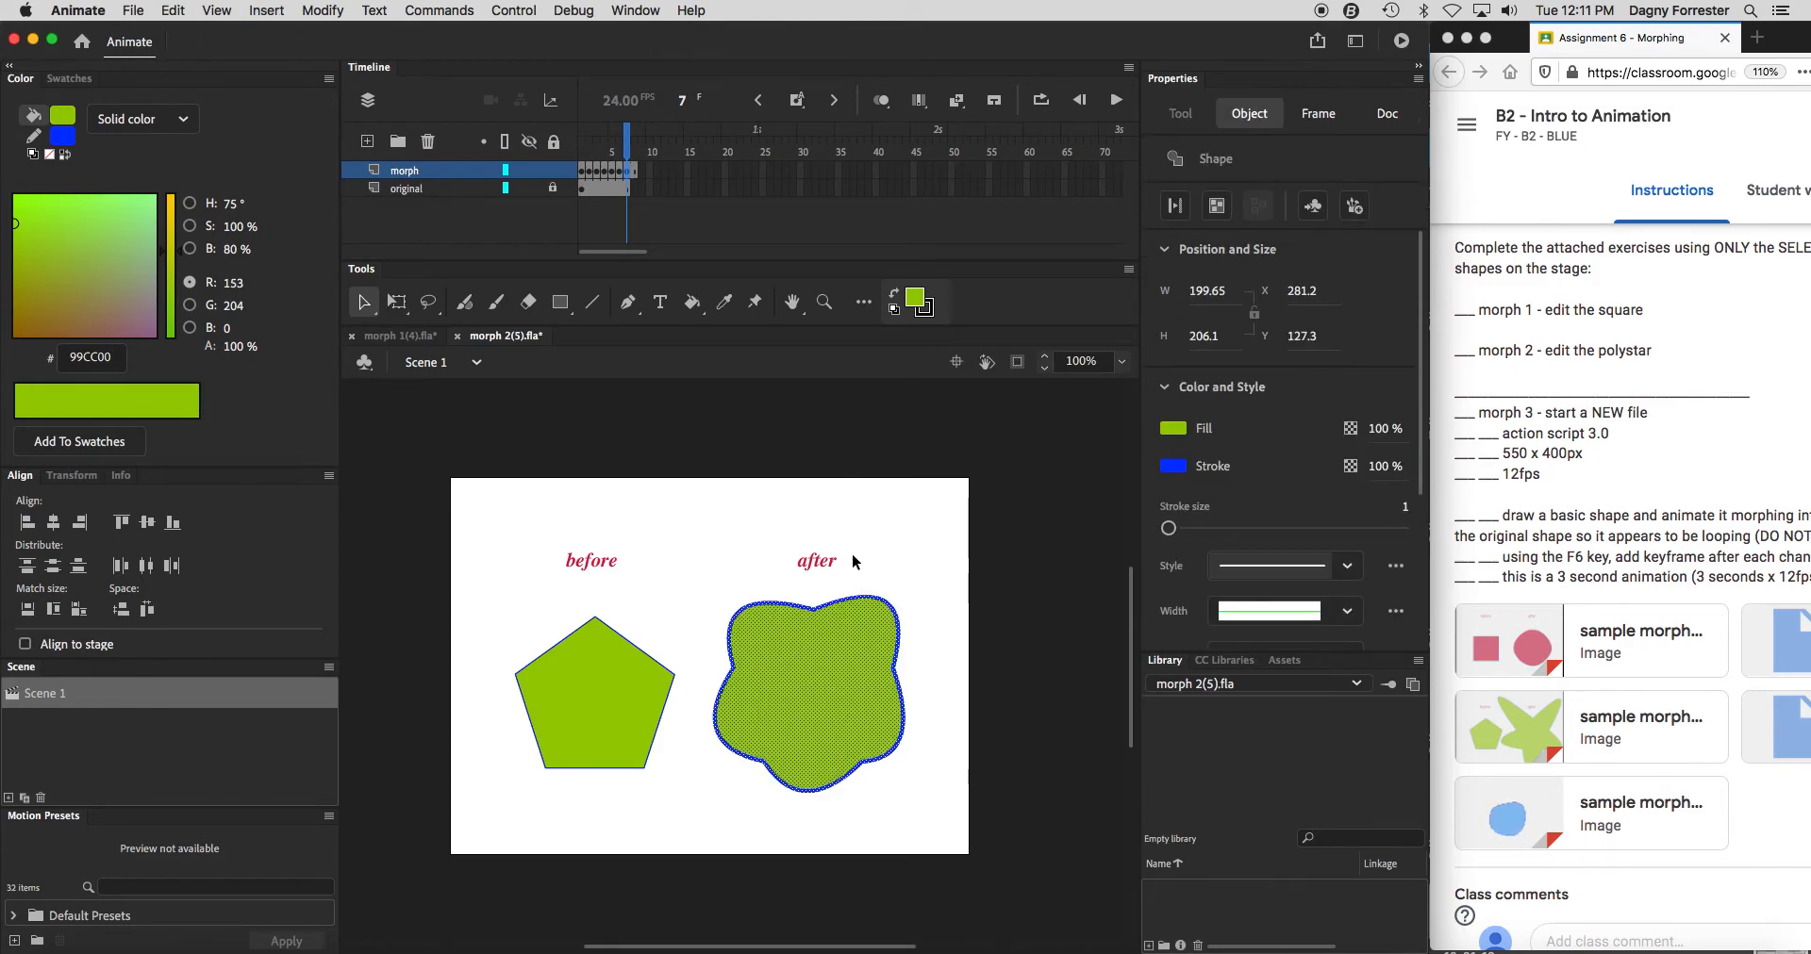
pyautogui.click(909, 575)
pyautogui.moveTo(888, 600); pyautogui.dragTo(932, 561)
pyautogui.press('F6')
pyautogui.press('F6')
# Stretch the lower-right and bottom lobes outward into long arms, adding a keyframe after each change.
pyautogui.moveTo(908, 731); pyautogui.dragTo(752, 834)
pyautogui.press('F6')
pyautogui.press('F6')
pyautogui.press('F6')
pyautogui.press('F6')
# Stretch the left and upper-left lobes into long arms, adding keyframes after each change up to frame 18.
pyautogui.moveTo(721, 745); pyautogui.dragTo(648, 719)
pyautogui.press('F6')
pyautogui.press('F6')
pyautogui.moveTo(757, 610); pyautogui.dragTo(715, 519)
pyautogui.press('F6')
pyautogui.press('F6')
pyautogui.press('F6')
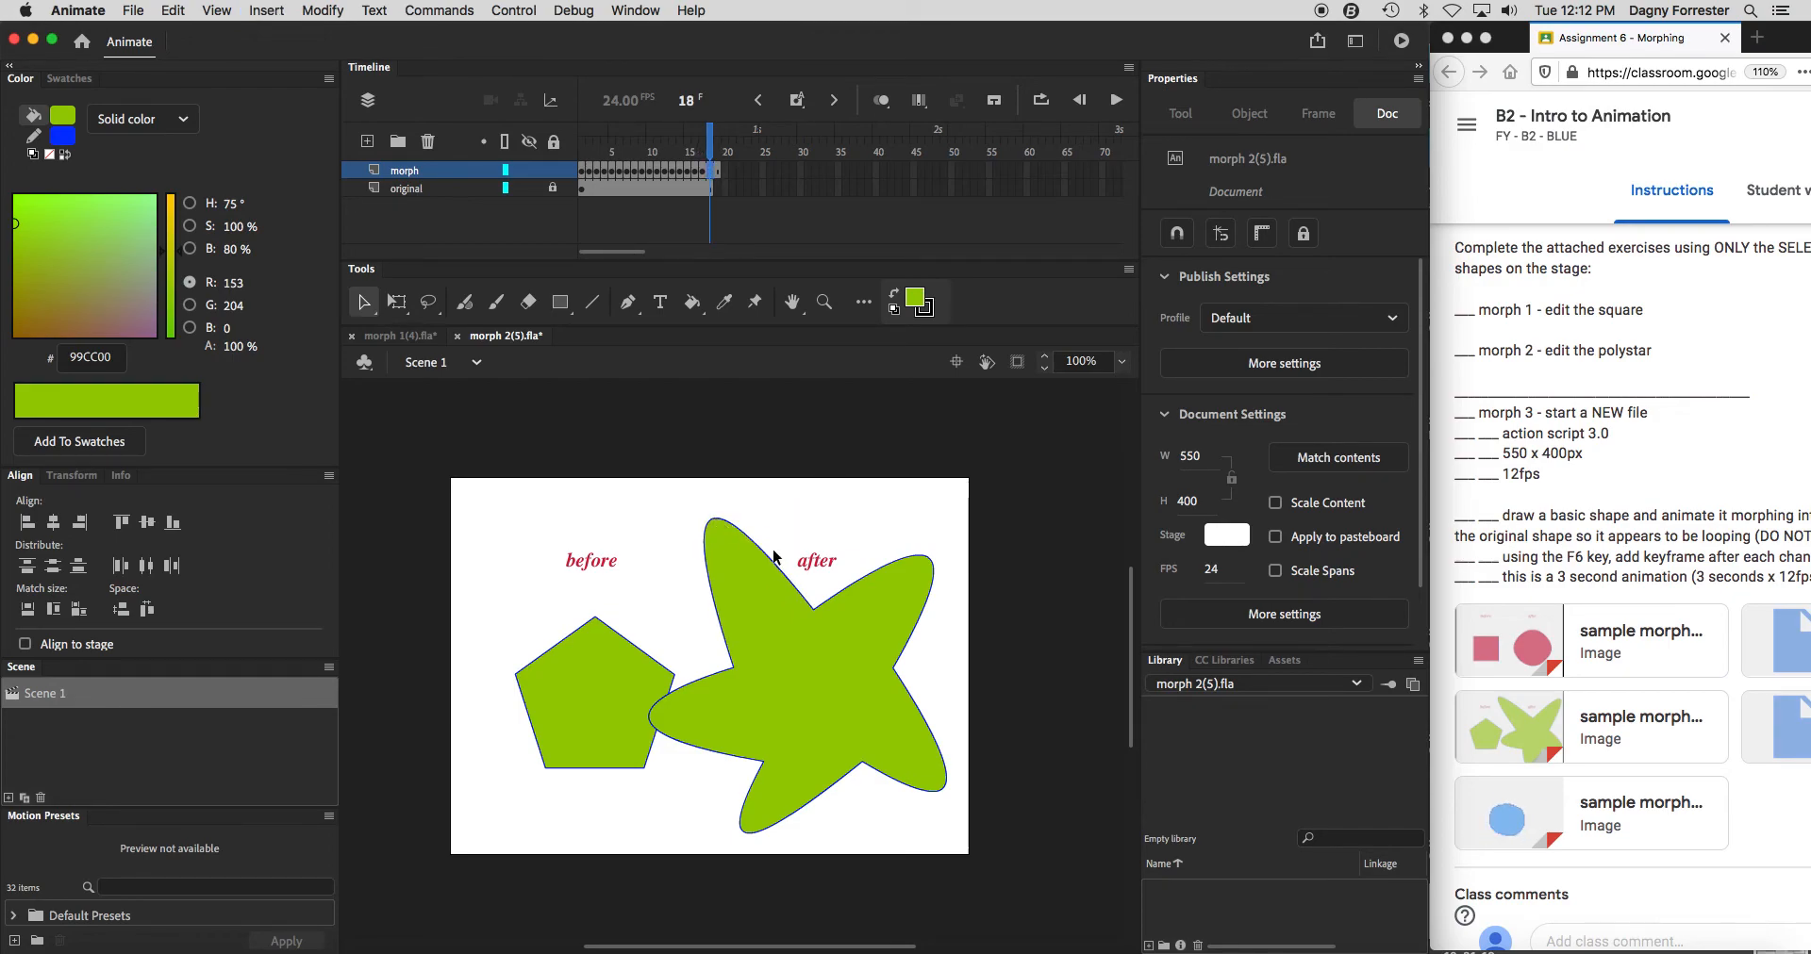
# Swing the star's upper-right arm toward vertical in frame 18, and its lower-right arm up to horizontal in a new keyframe at frame 19.
pyautogui.moveTo(930, 563); pyautogui.dragTo(877, 516)
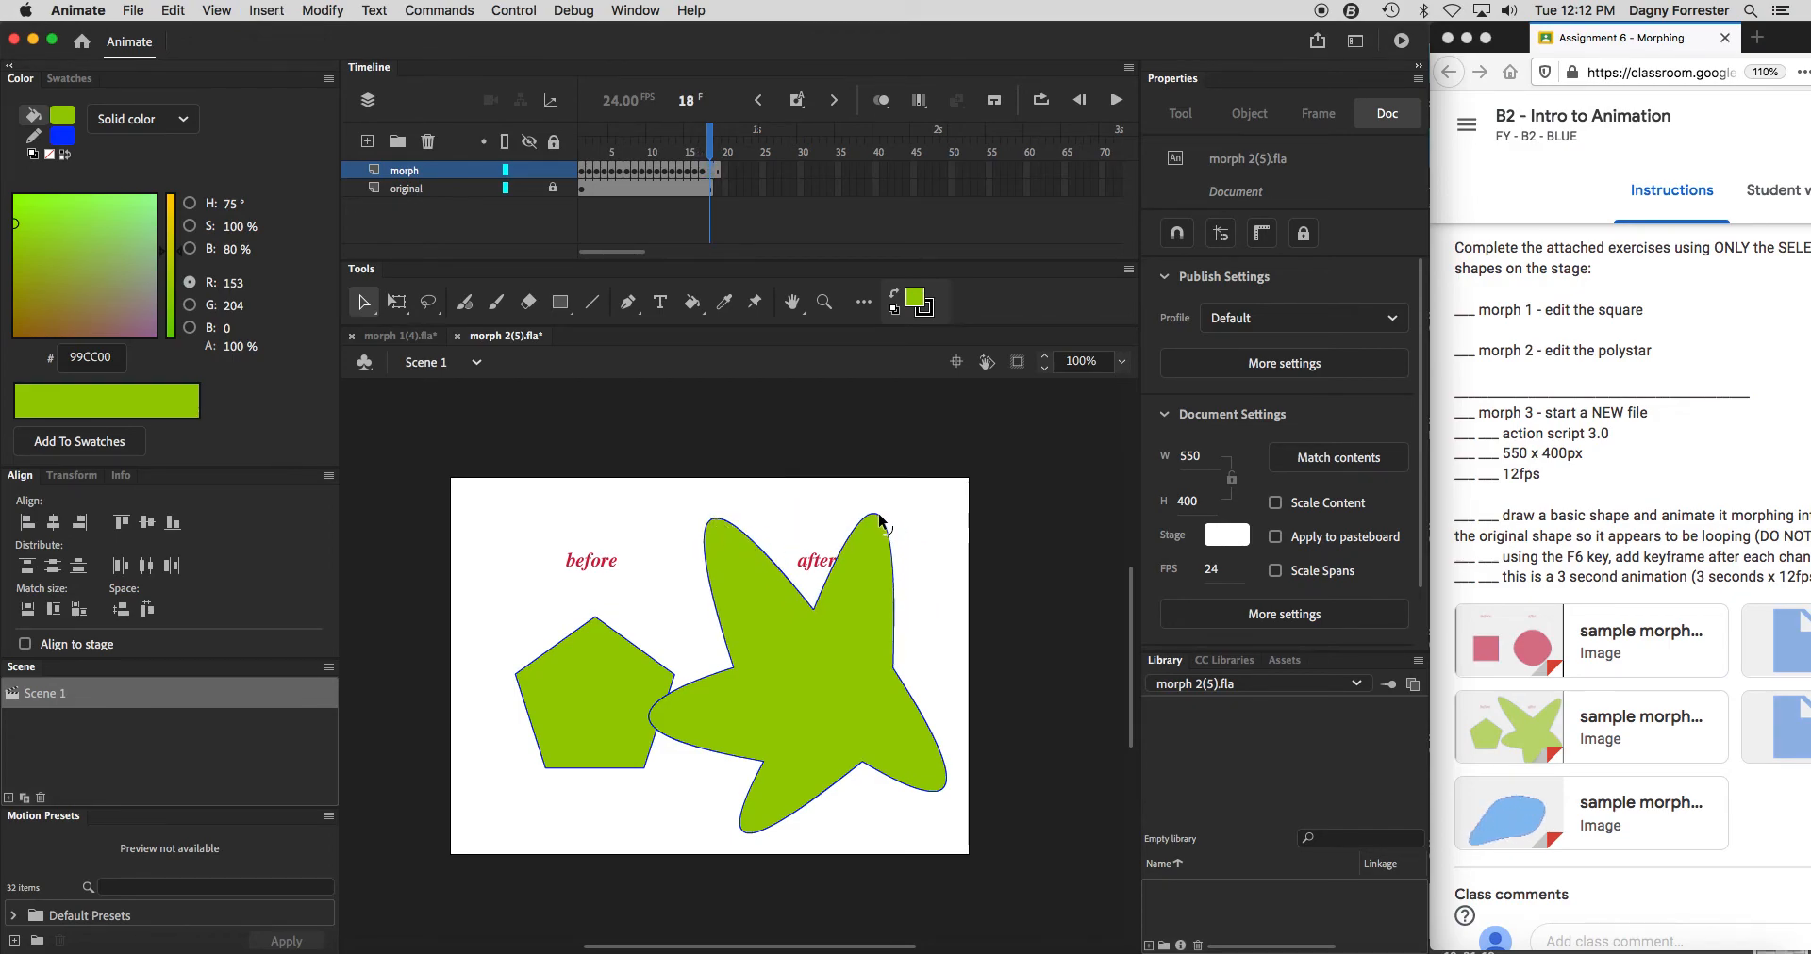
pyautogui.press('F6')
pyautogui.moveTo(952, 779); pyautogui.dragTo(966, 700)
# Add keyframes at frames 20 and 21, swinging the bottom arm straight down in the first and the left arm downward in the second.
pyautogui.press('F6')
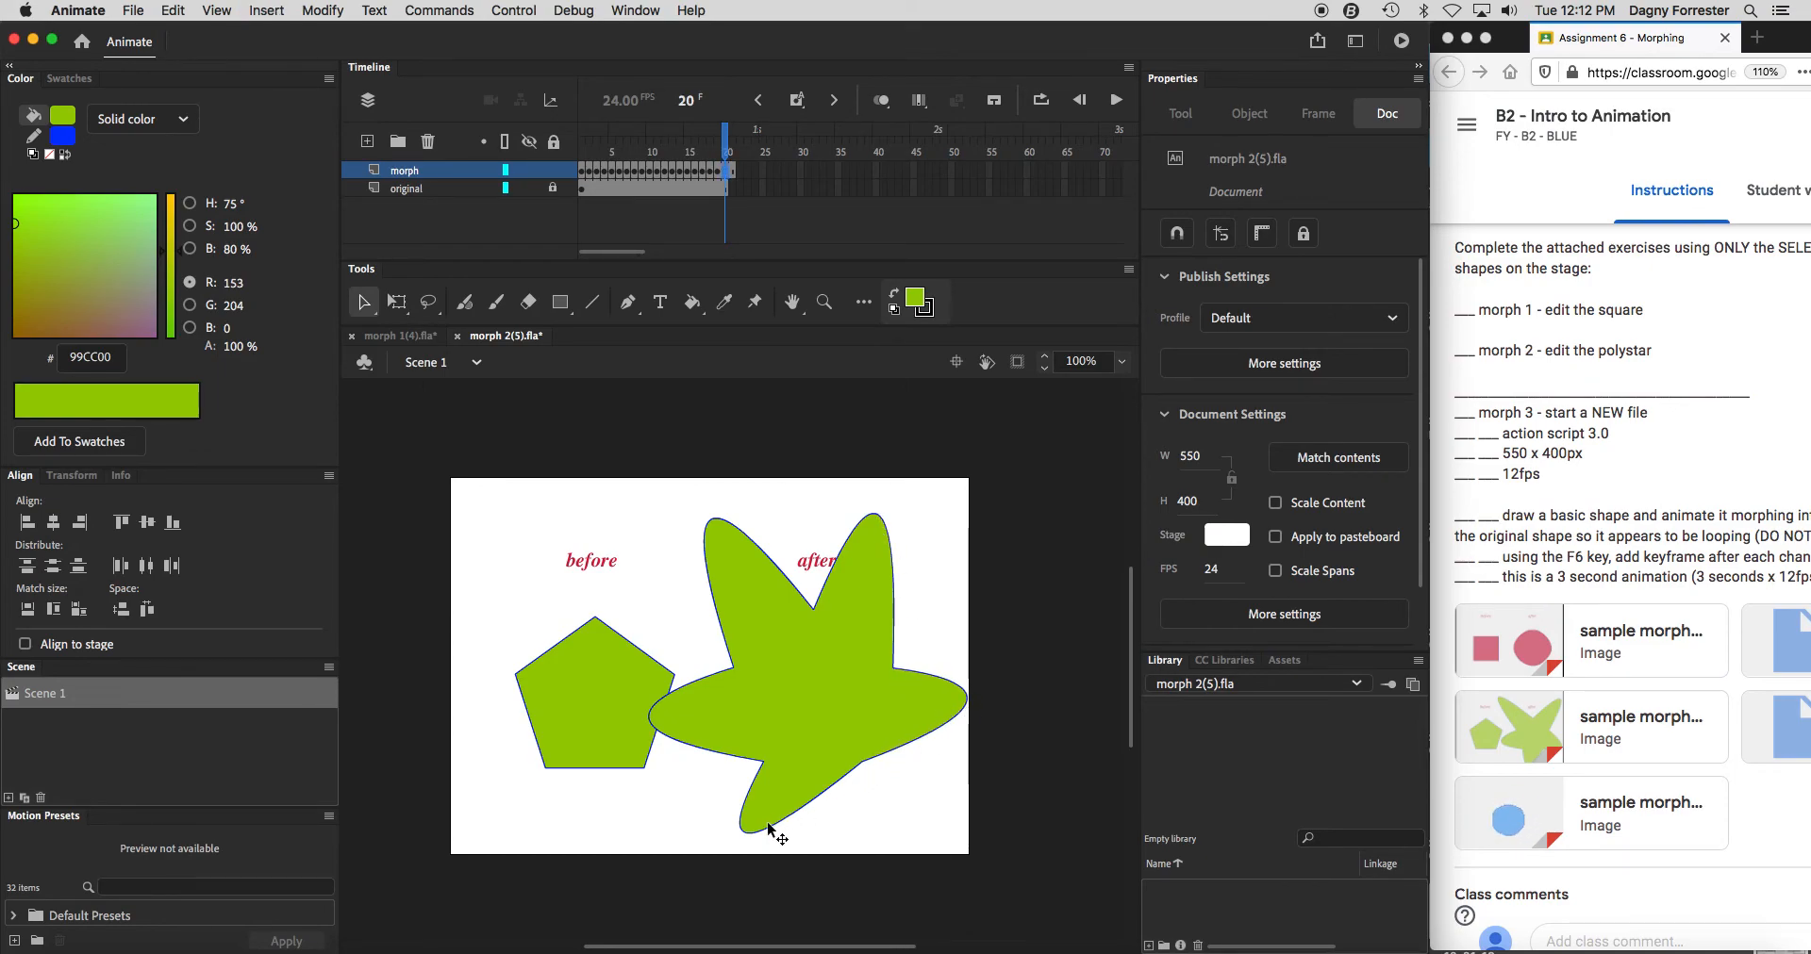
pyautogui.hscroll(3, 764, 828)
pyautogui.moveTo(698, 830); pyautogui.dragTo(766, 874)
pyautogui.press('F6')
pyautogui.moveTo(571, 719); pyautogui.dragTo(547, 785)
# Add a keyframe at frame 22, swing the star's upper-left arm further left, and add a keyframe at frame 23.
pyautogui.press('F6')
pyautogui.moveTo(625, 538); pyautogui.dragTo(582, 535)
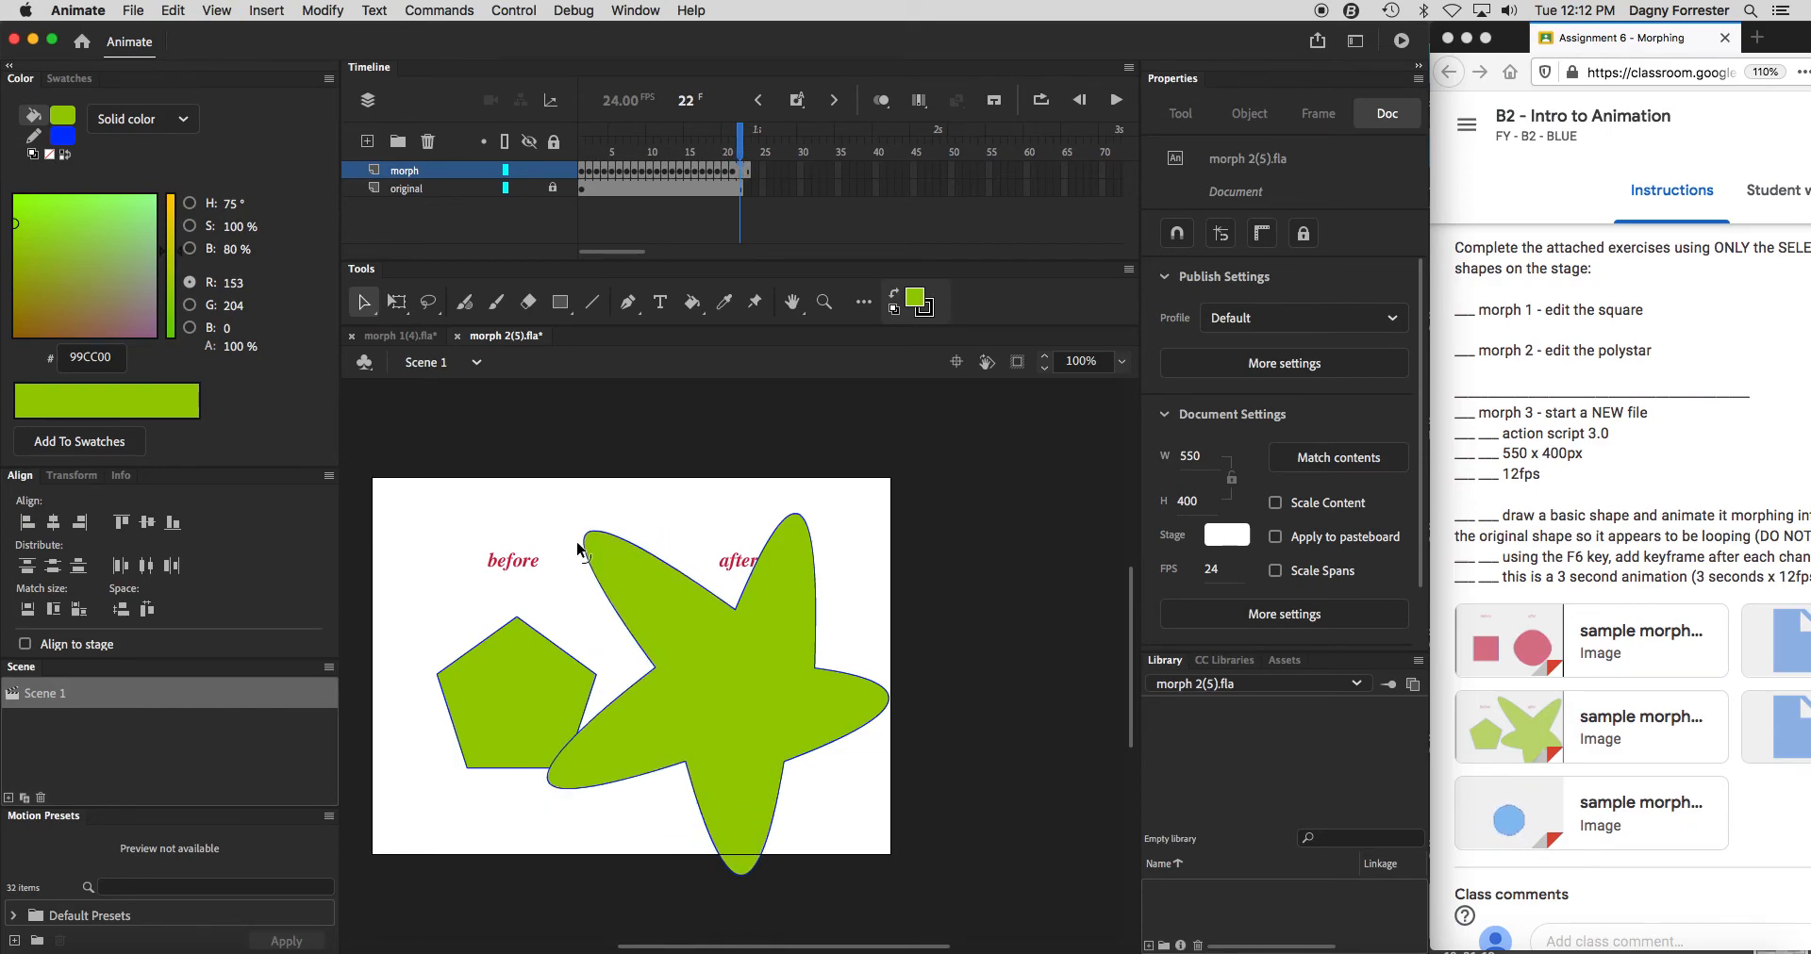
pyautogui.press('F6')
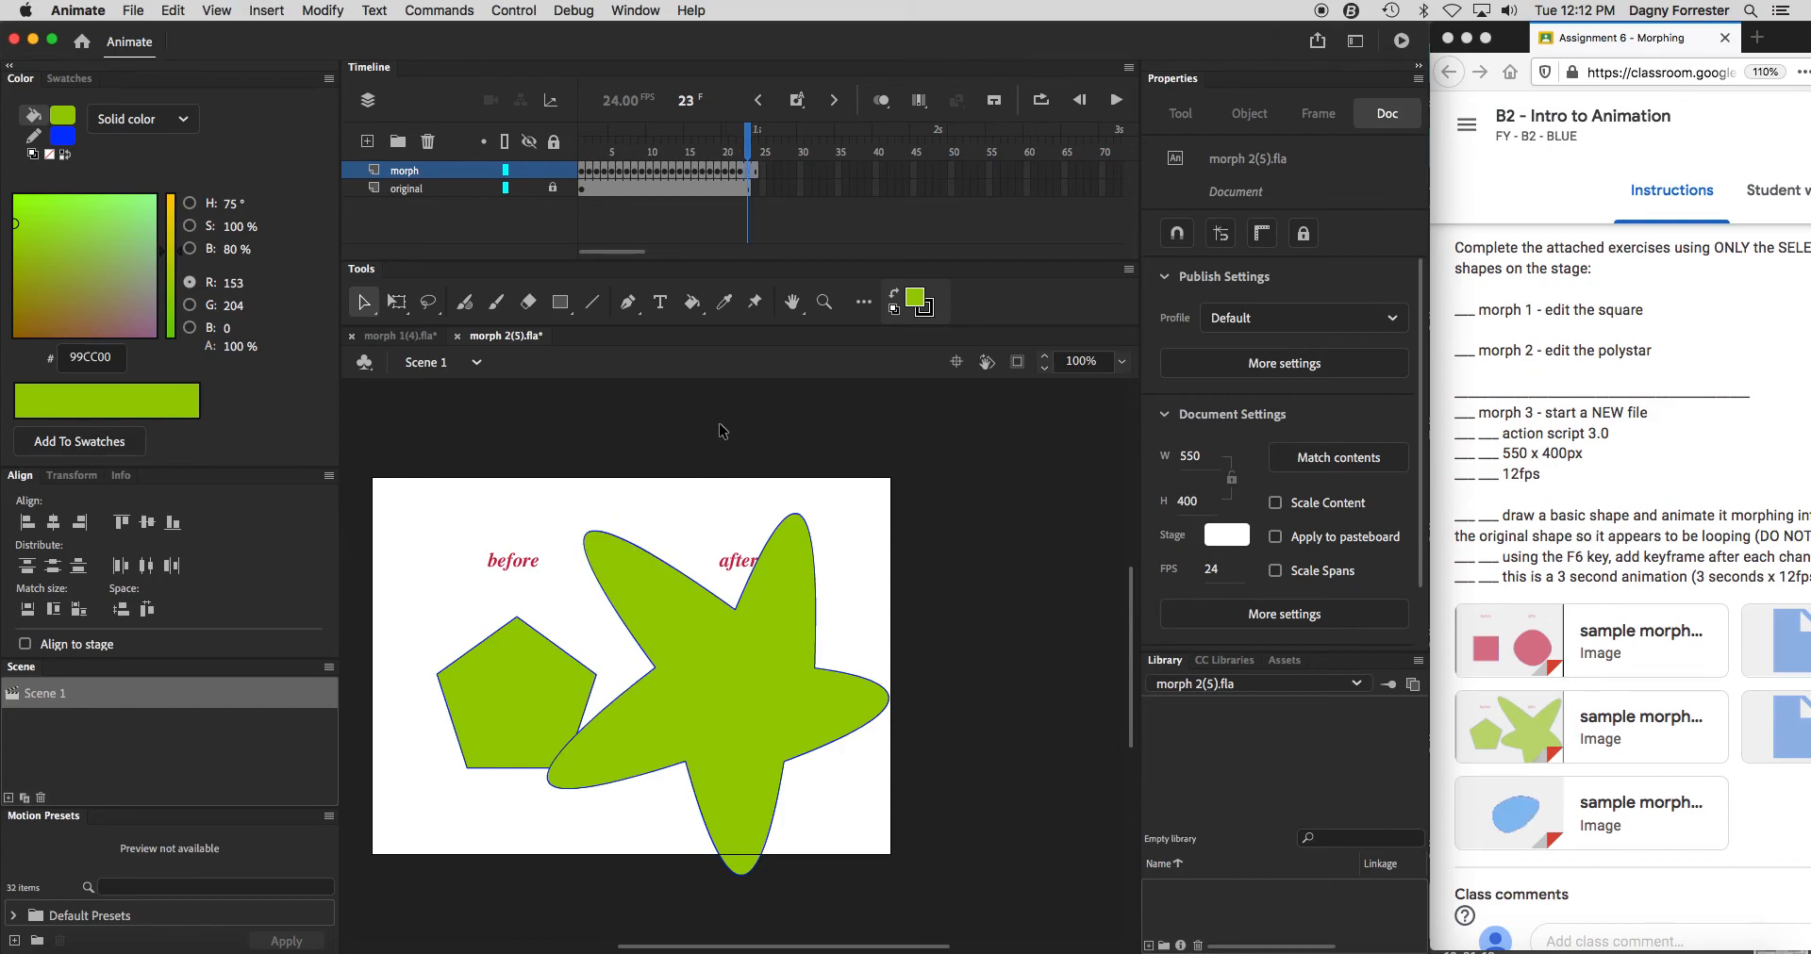
# Remove the surplus frames after frame 22 from both the morph and original layers.
pyautogui.click(757, 174)
pyautogui.moveTo(763, 172); pyautogui.dragTo(750, 190)
pyautogui.rightClick(763, 171)
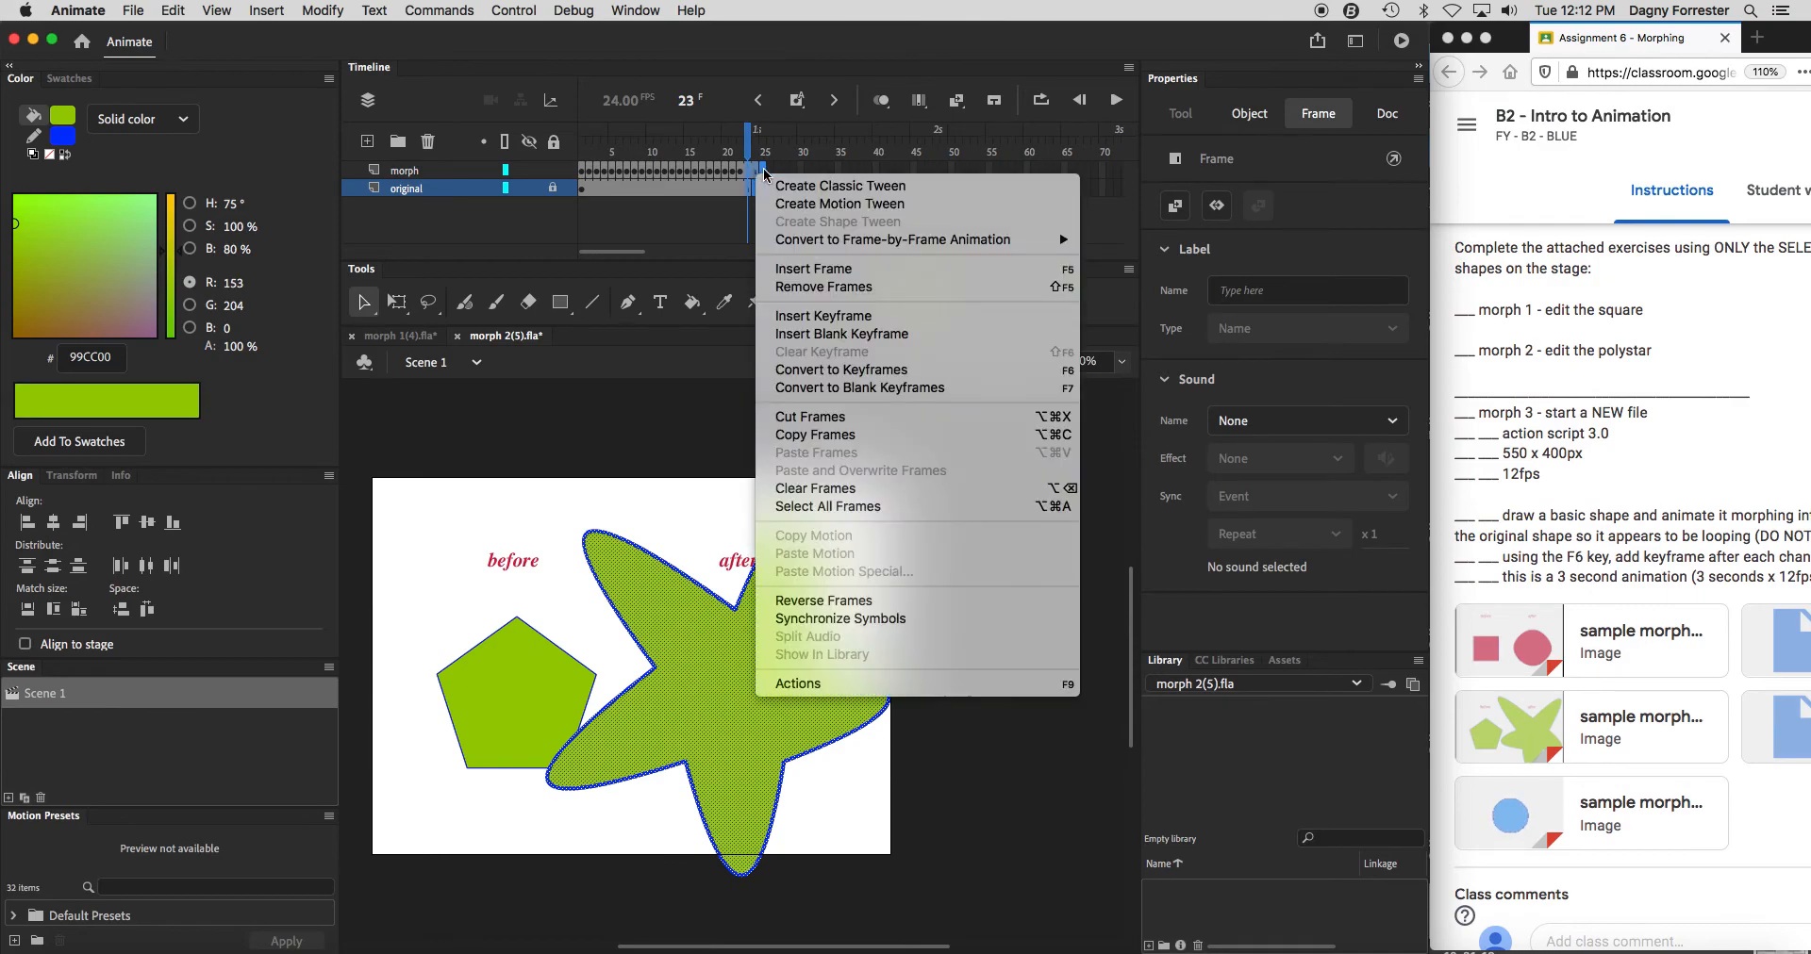
pyautogui.click(821, 286)
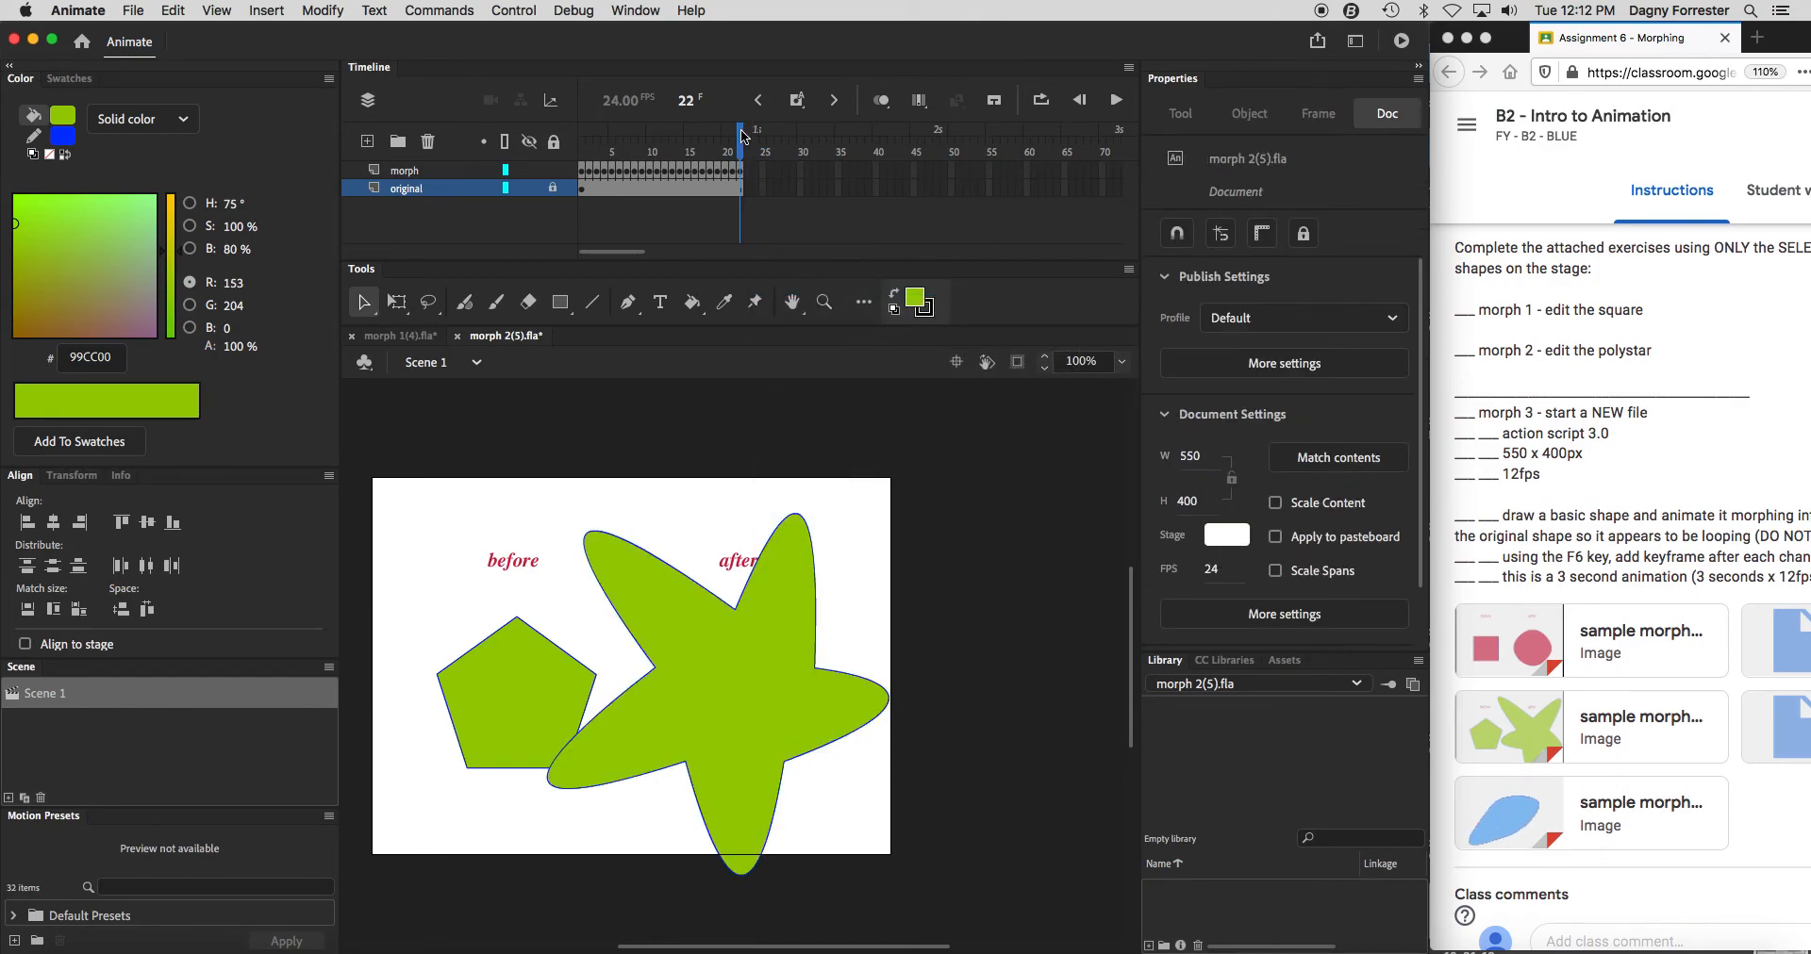
# Play the pentagon-to-star animation on the timeline, preview it as a test movie, and close the preview.
pyautogui.press('Return')
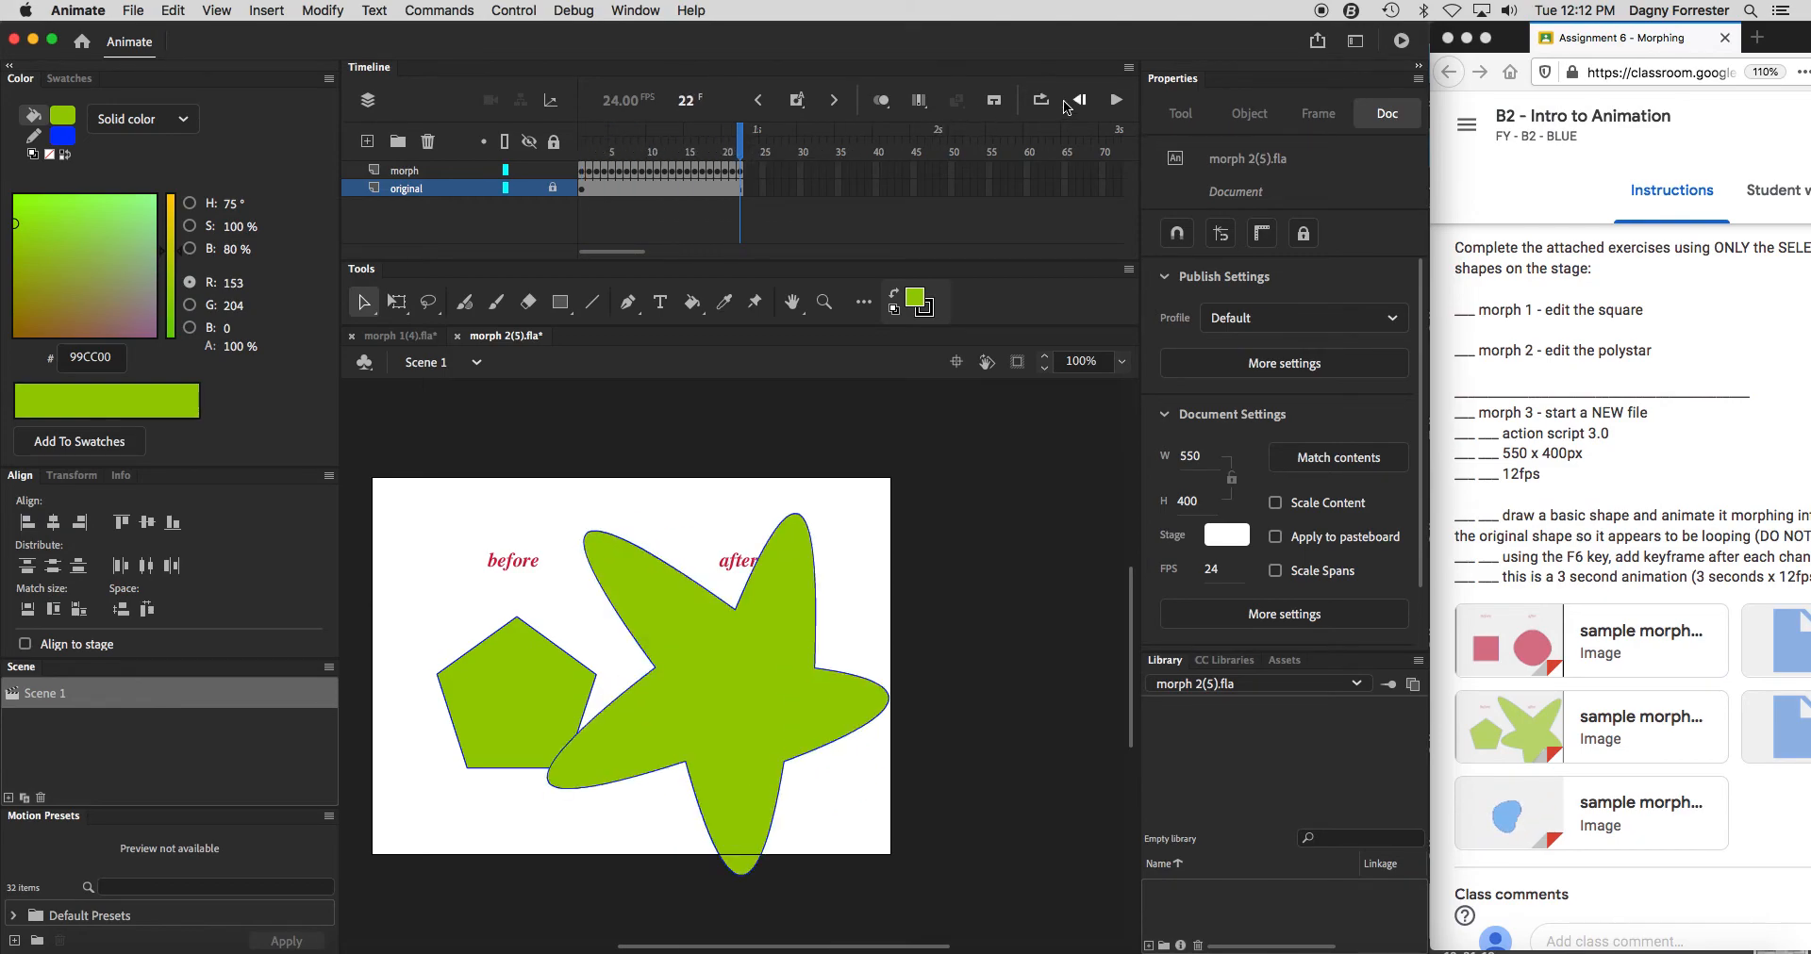
pyautogui.click(1121, 100)
pyautogui.press('super+Return')
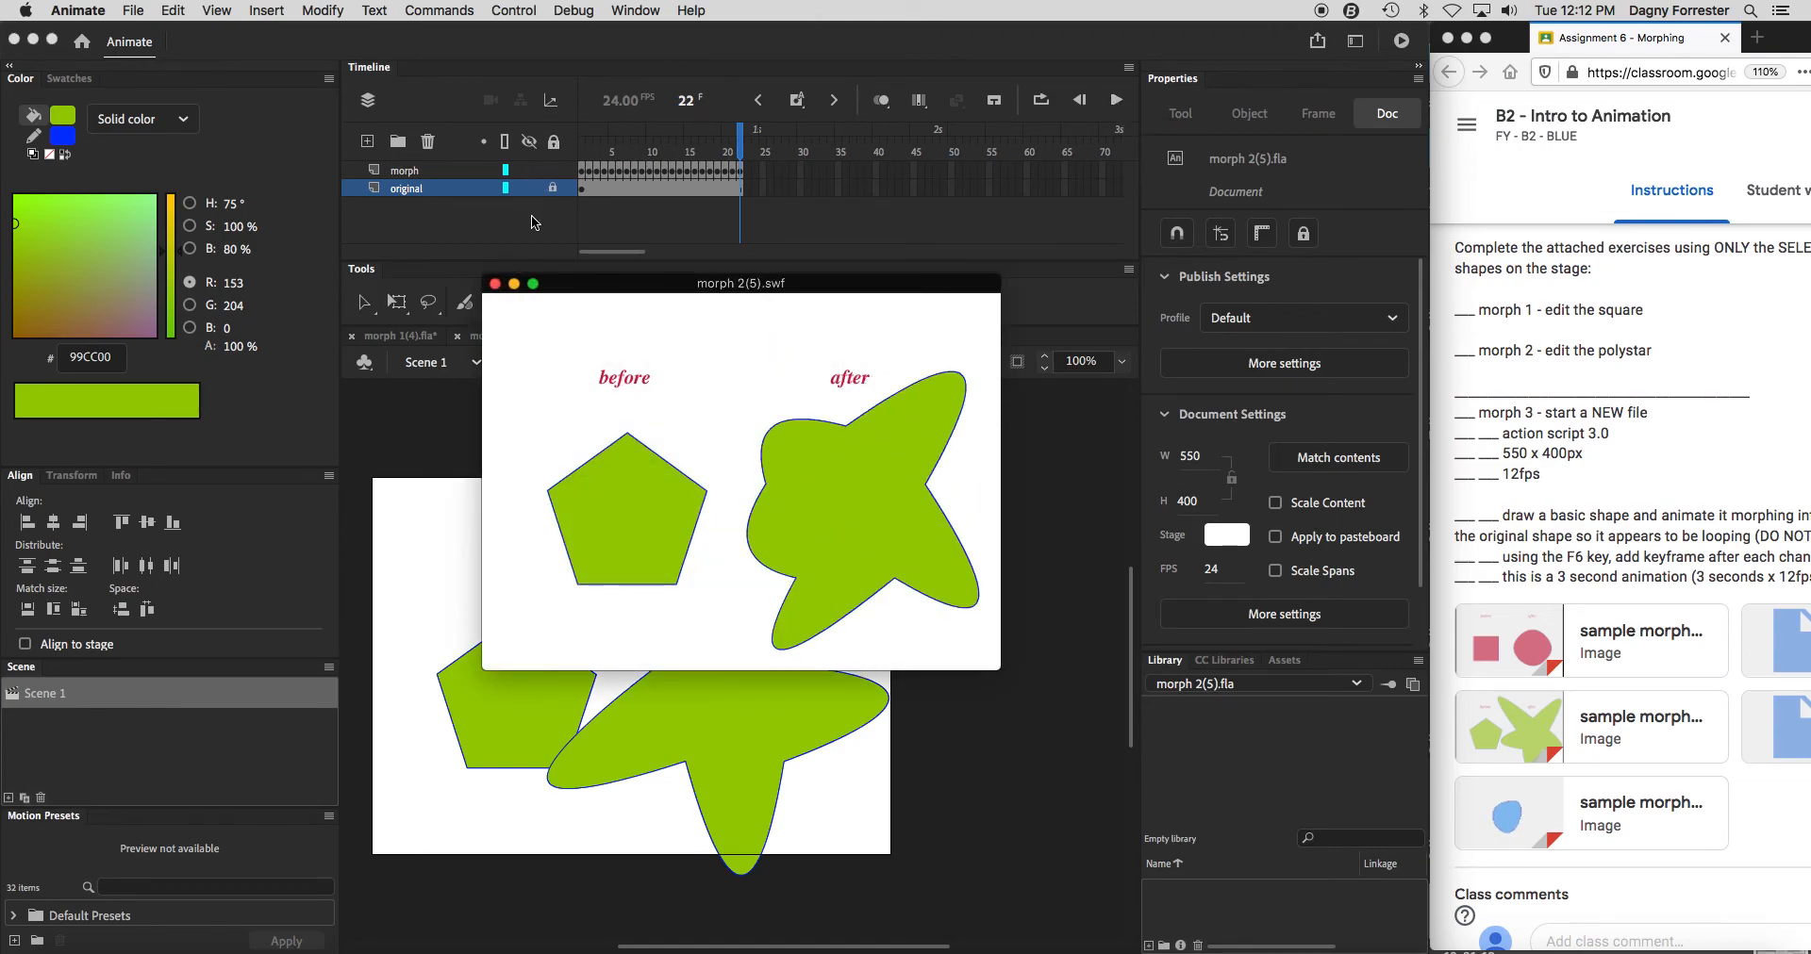
pyautogui.click(495, 285)
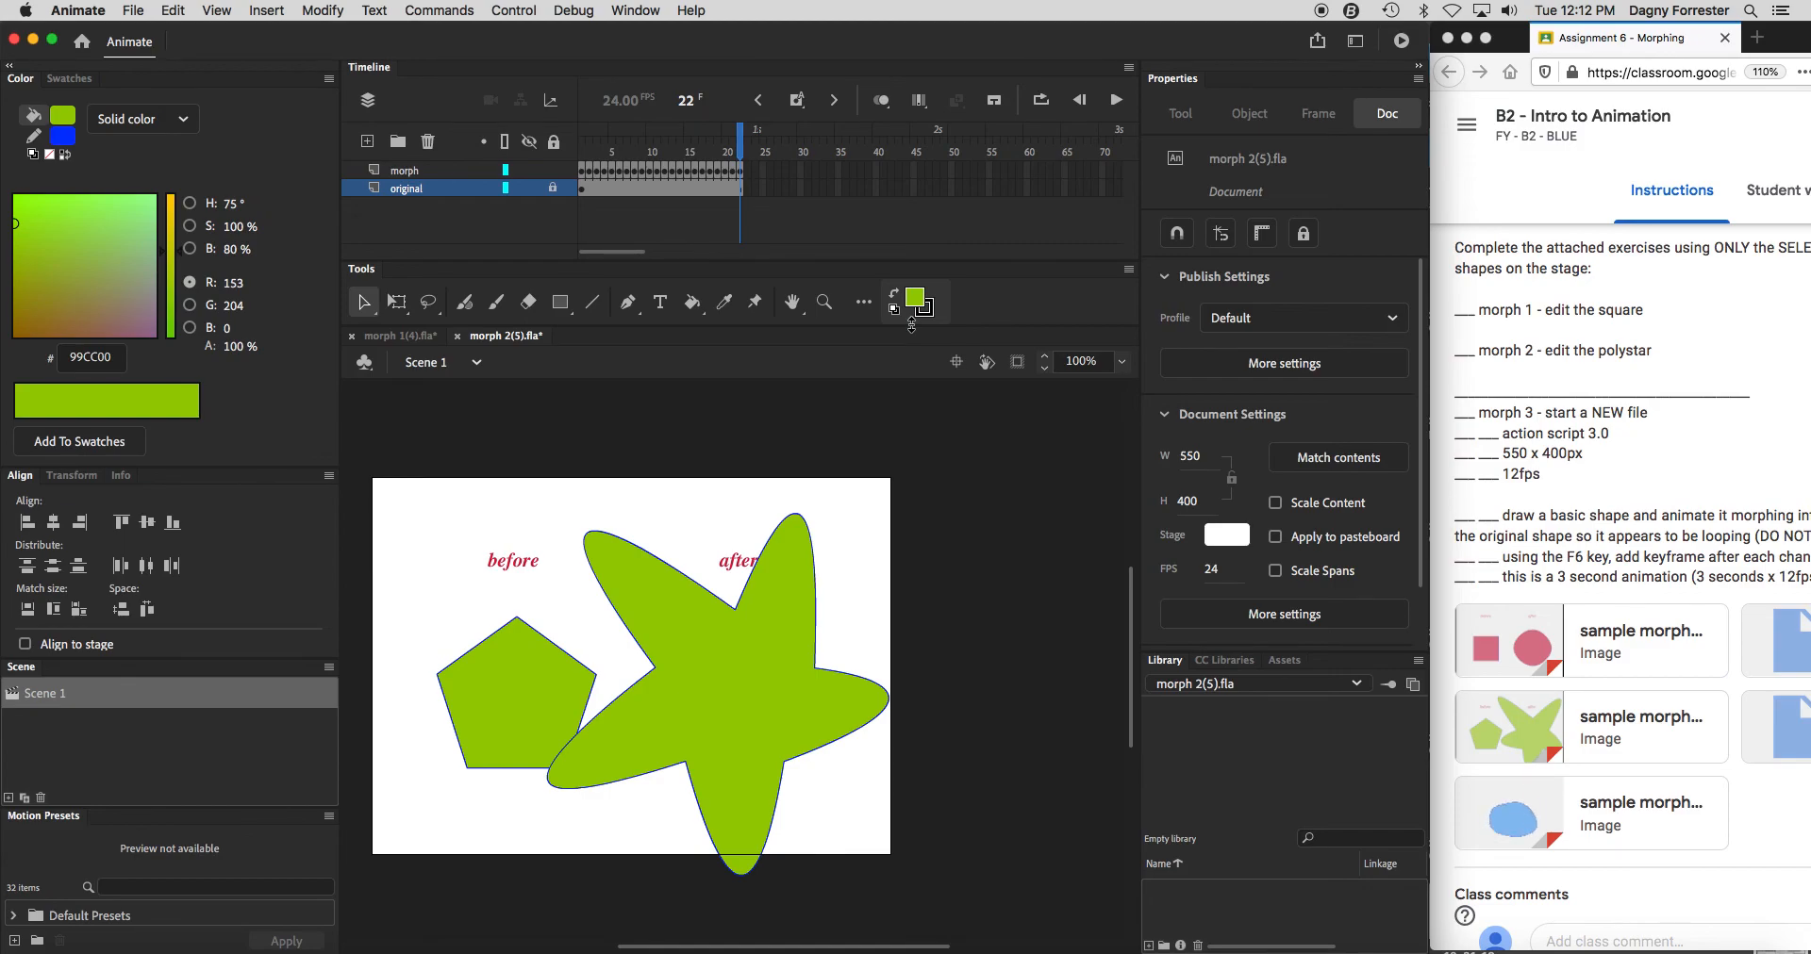
# Rewind to frame 1, replay the morph through its last frame, and test the movie again.
pyautogui.moveTo(743, 148); pyautogui.dragTo(579, 151)
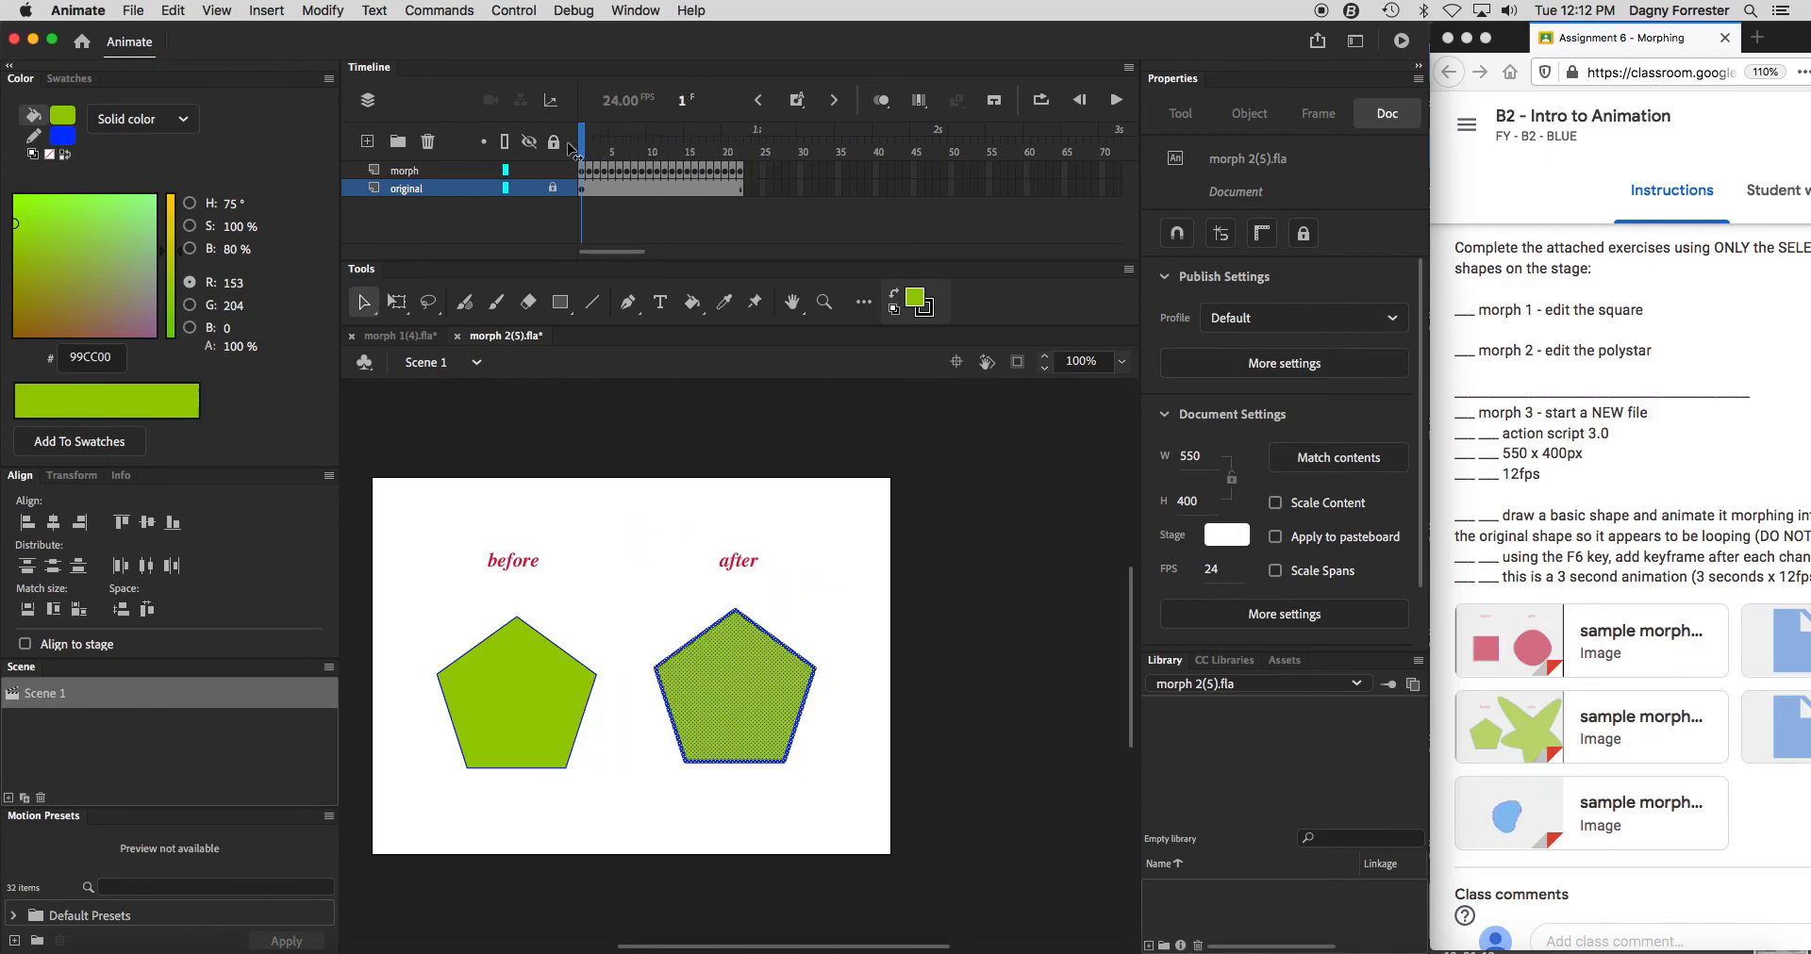
pyautogui.click(1116, 99)
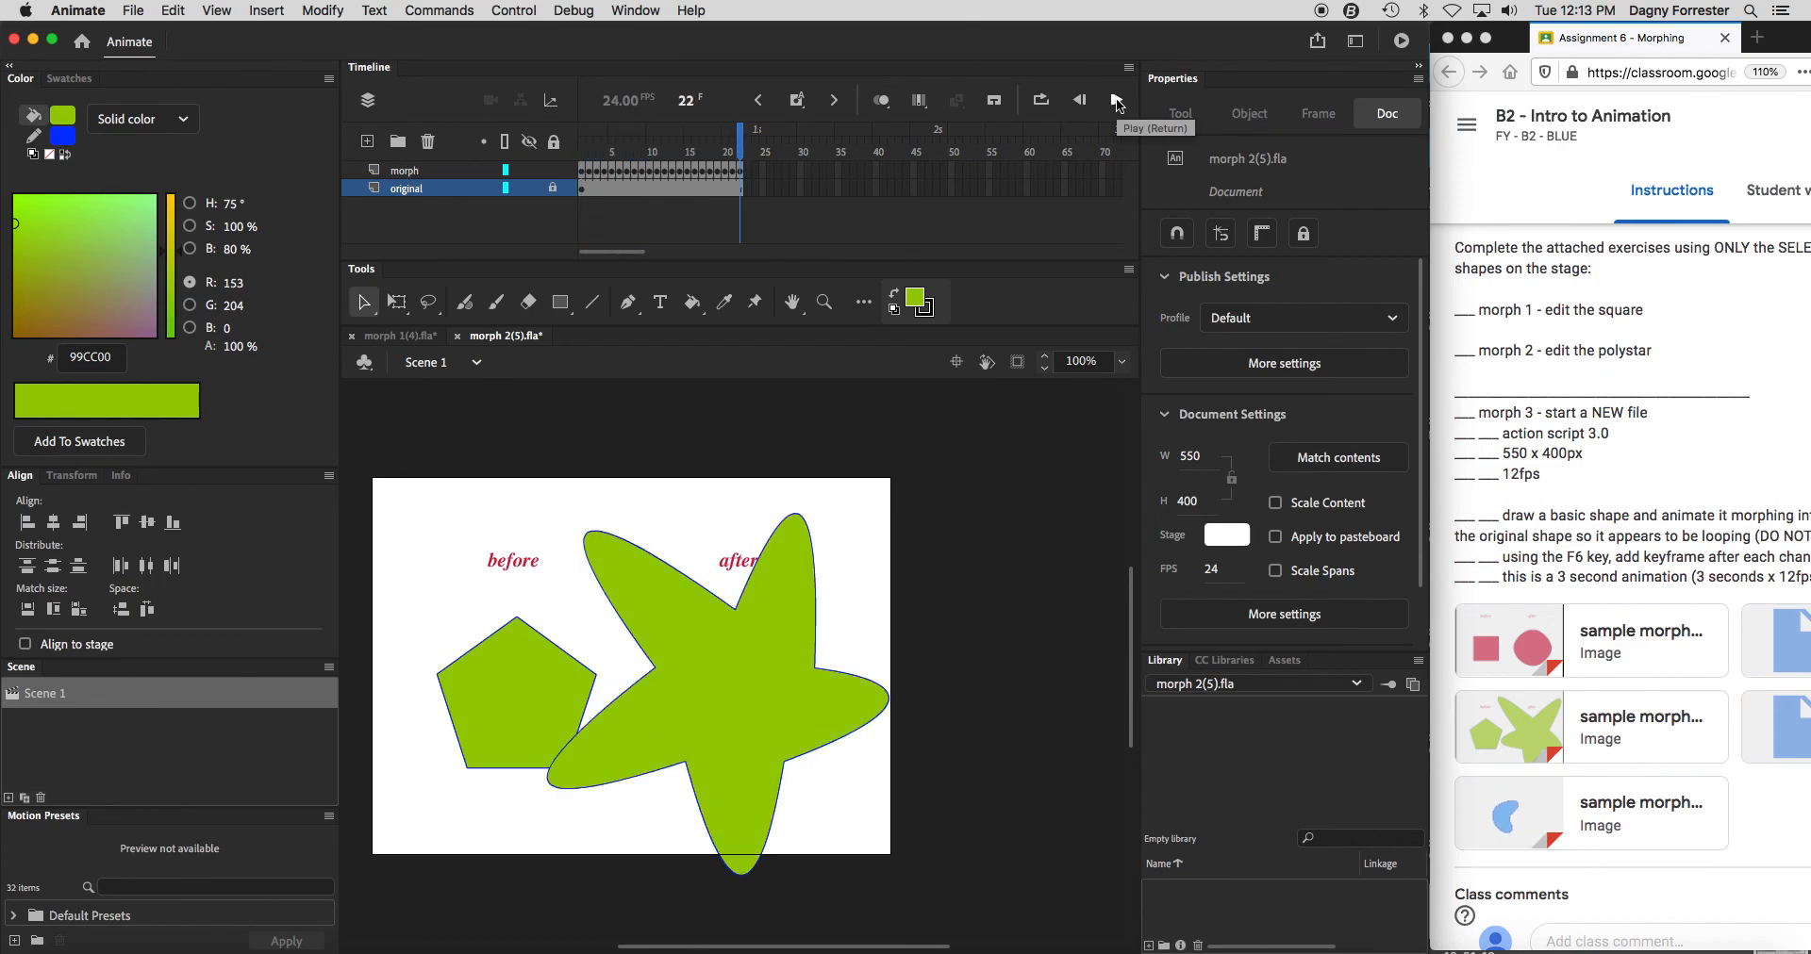
pyautogui.press('super+Return')
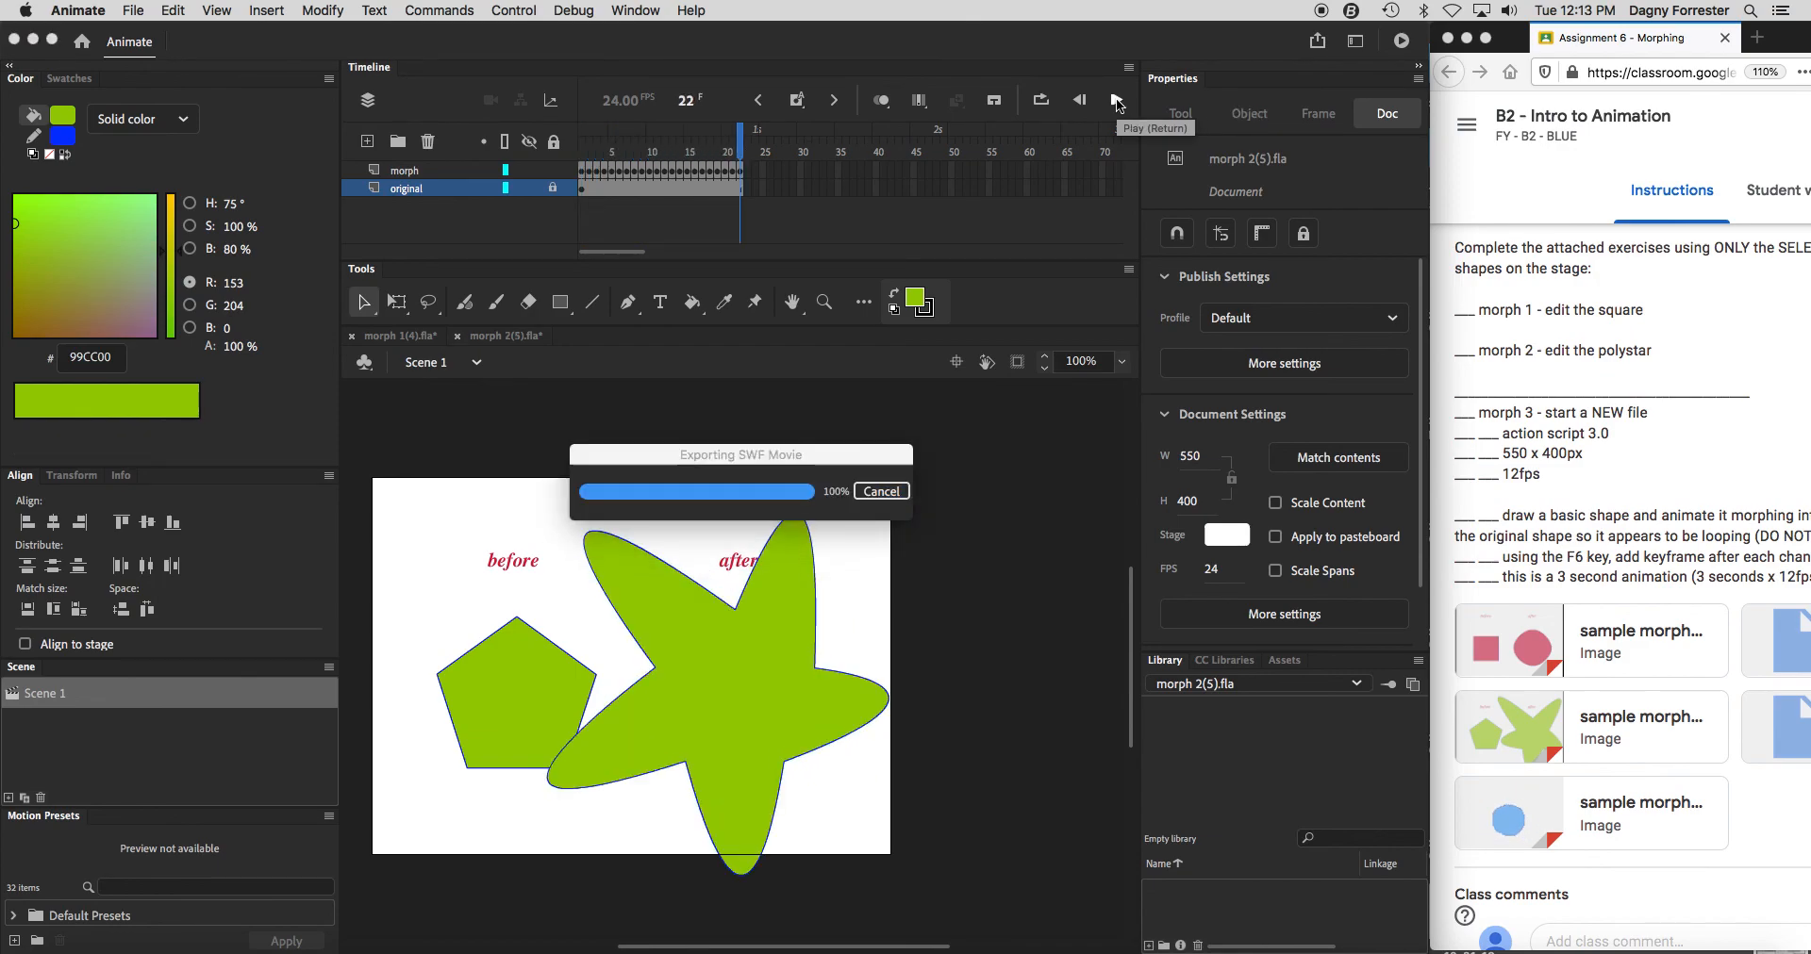